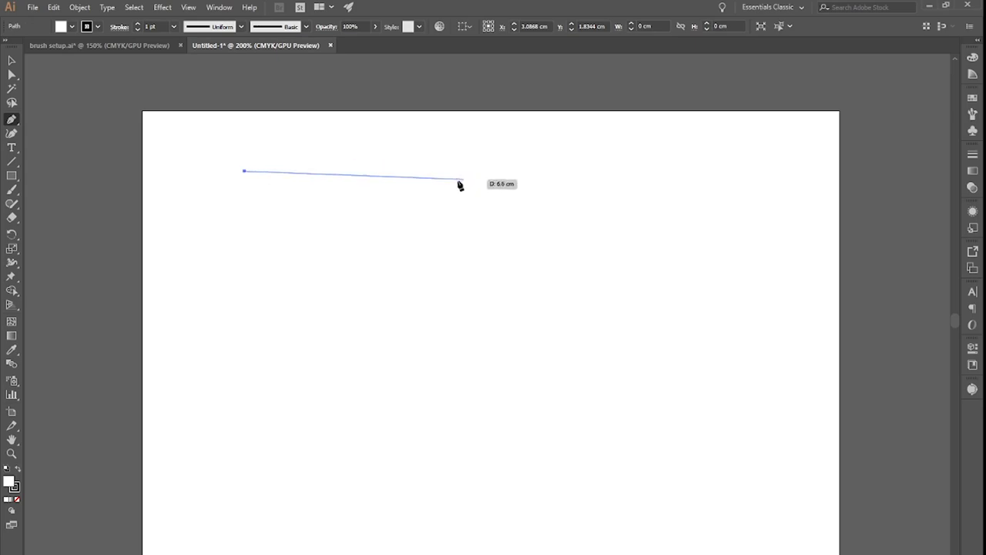
Draw a gently wavy open path about 13.4 cm wide across the upper artboard with the Pen tool.
{"action": "left_click_drag", "start_coordinate": [424, 173], "coordinate": [442, 178]}
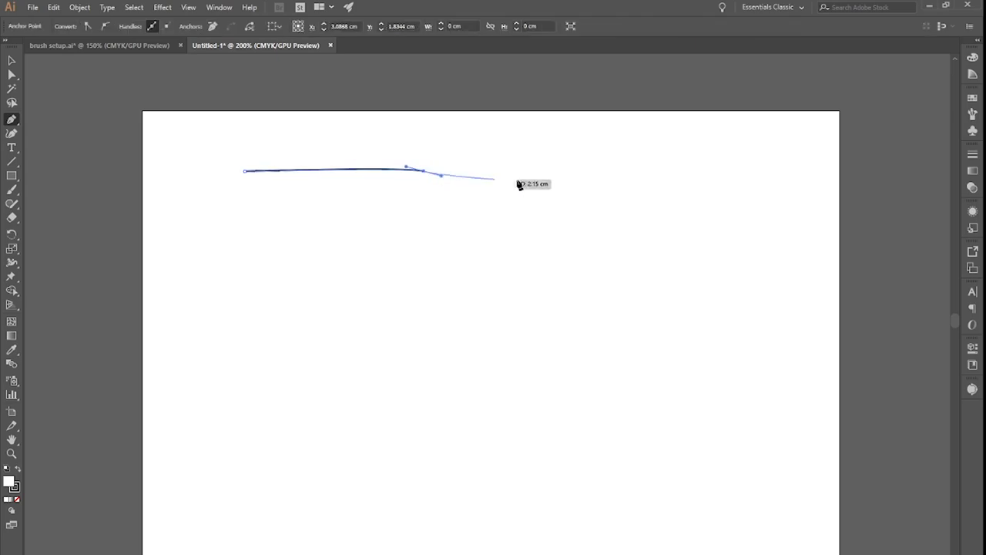
{"action": "left_click_drag", "start_coordinate": [688, 176], "coordinate": [710, 170]}
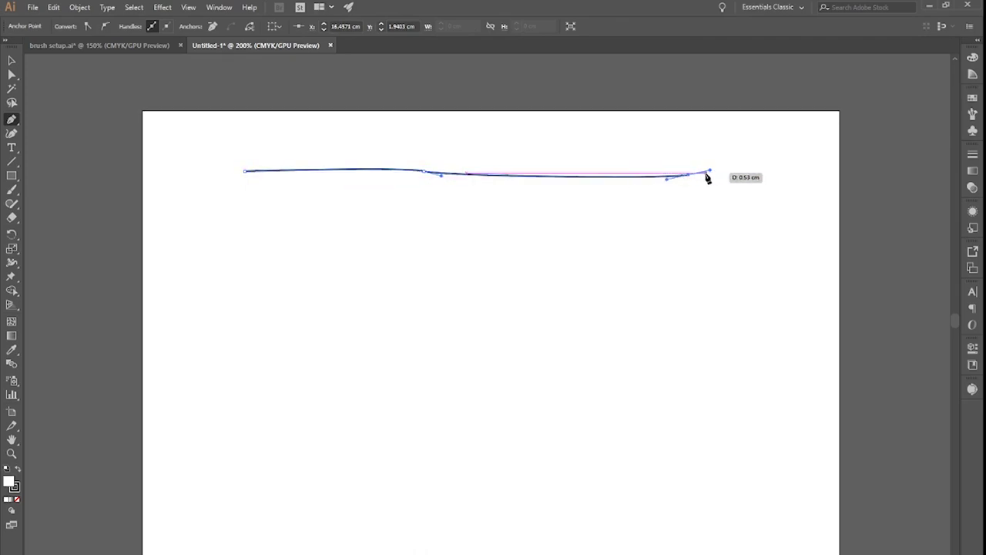
{"action": "key", "text": "Escape"}
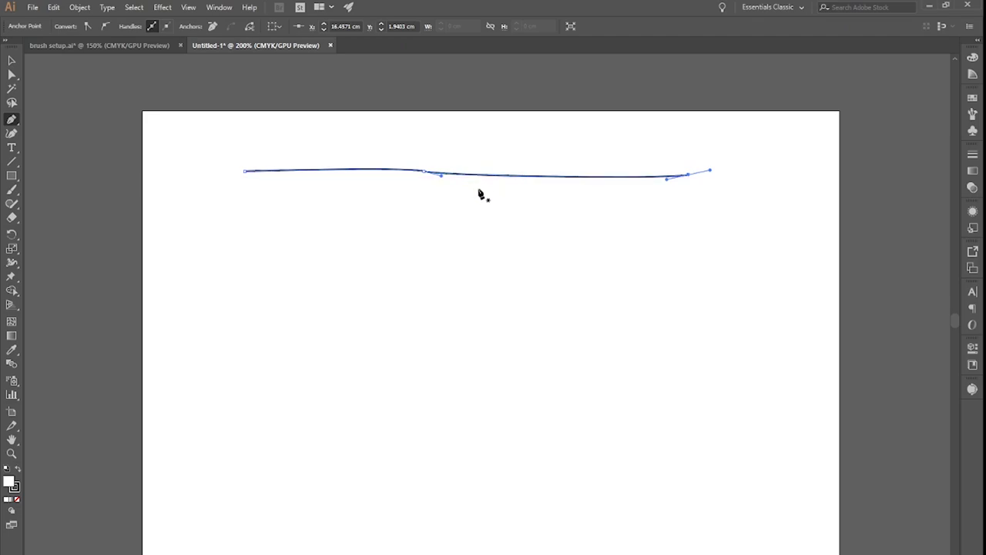
{"action": "left_click", "coordinate": [11, 60]}
{"action": "left_click", "coordinate": [407, 248]}
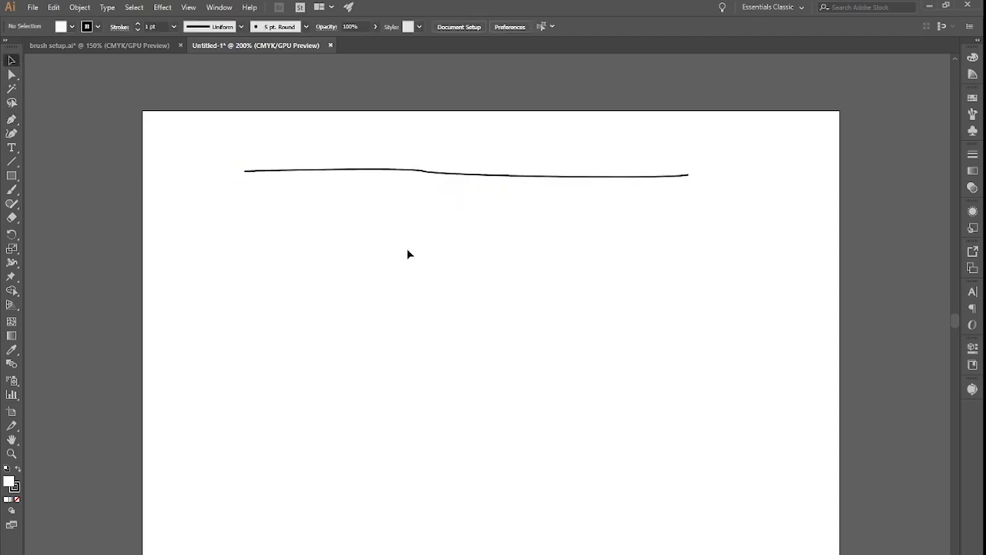
Swell the line's stroke to about 0.18 cm wide near its left third using the Width tool.
{"action": "scroll", "coordinate": [424, 225], "scroll_direction": "up", "scroll_amount": 1}
{"action": "scroll", "coordinate": [527, 269], "scroll_direction": "up", "scroll_amount": 1}
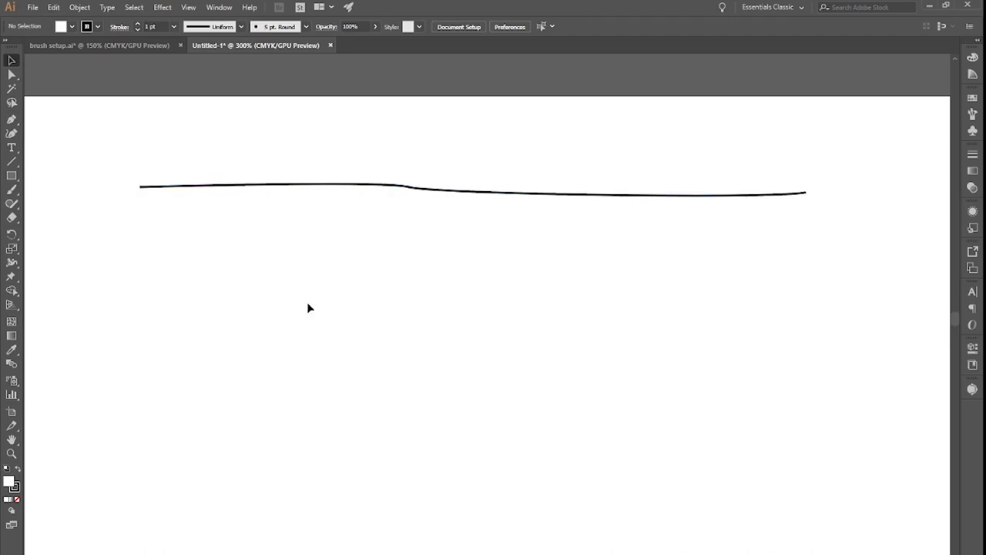
{"action": "left_click", "coordinate": [12, 263]}
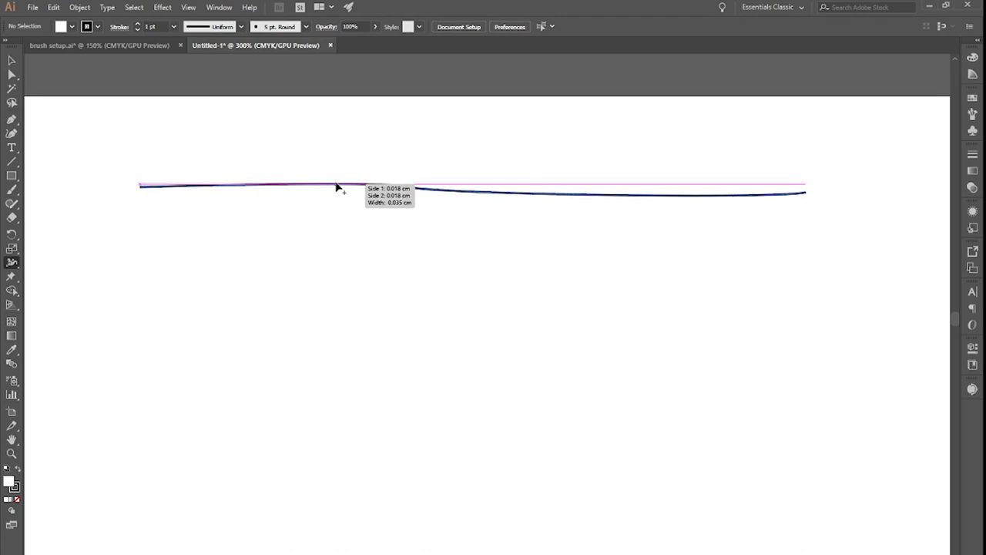
{"action": "left_click_drag", "start_coordinate": [337, 186], "coordinate": [343, 180]}
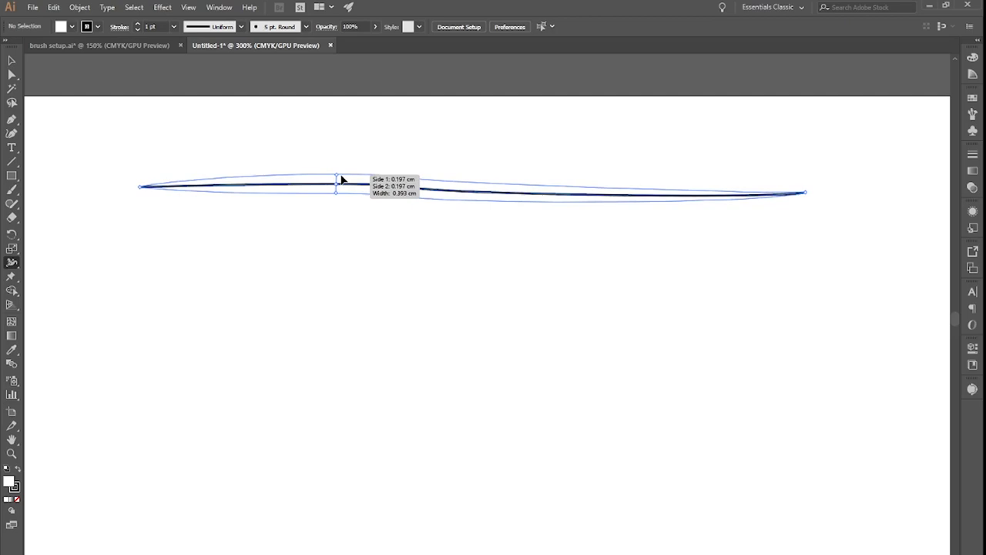
{"action": "mouse_move", "coordinate": [342, 180]}
{"action": "left_mouse_down"}
{"action": "mouse_move", "coordinate": [345, 167]}
{"action": "mouse_move", "coordinate": [346, 183]}
{"action": "left_mouse_up"}
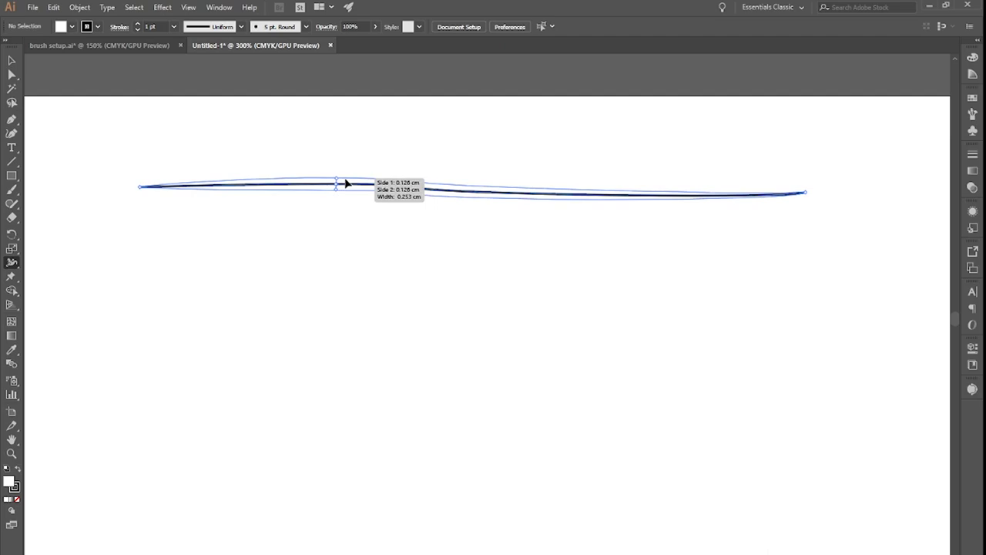
{"action": "left_click_drag", "start_coordinate": [346, 183], "coordinate": [346, 184]}
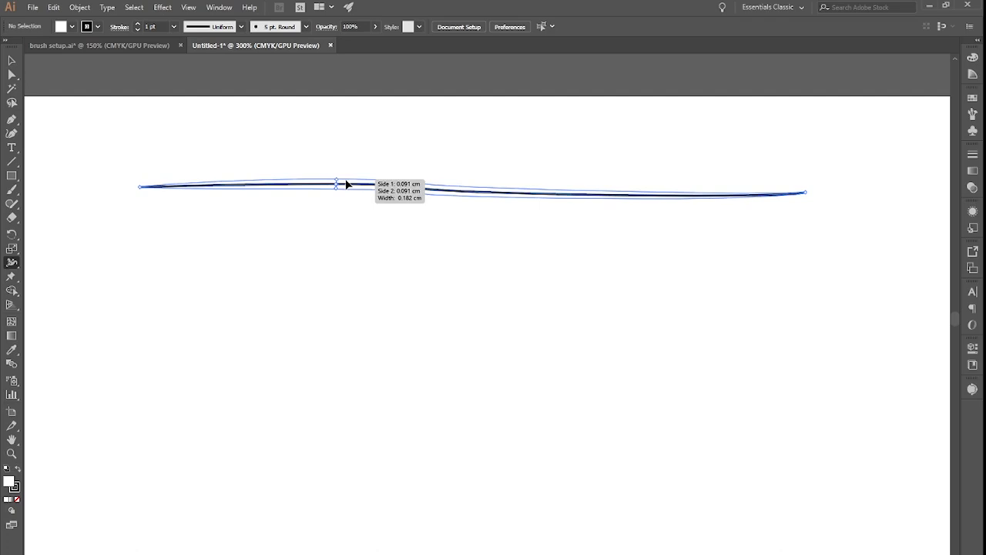
{"action": "left_click_drag", "start_coordinate": [346, 183], "coordinate": [347, 183]}
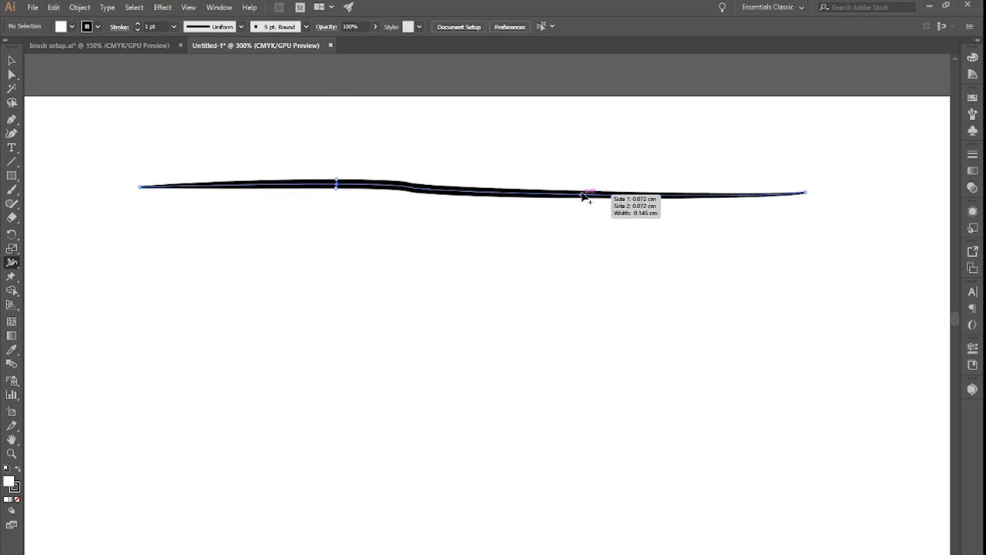
Thin the stroke right of the line's middle with a second width point and deselect the line.
{"action": "left_click_drag", "start_coordinate": [584, 194], "coordinate": [586, 197]}
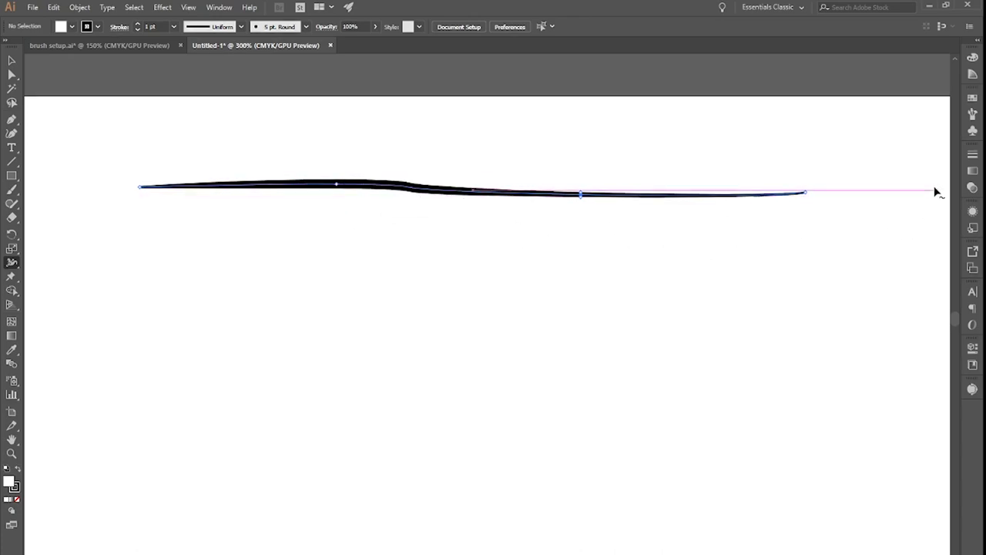
{"action": "key", "text": "v"}
{"action": "left_click", "coordinate": [371, 239]}
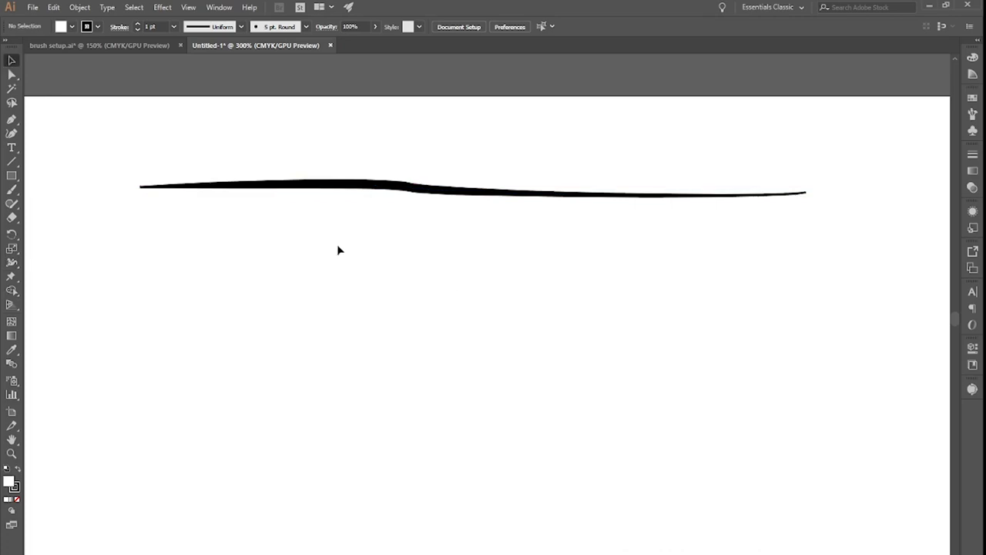
Convert the variable-width line into a filled shape with Outline Stroke and check its selectable outline.
{"action": "left_click", "coordinate": [442, 194]}
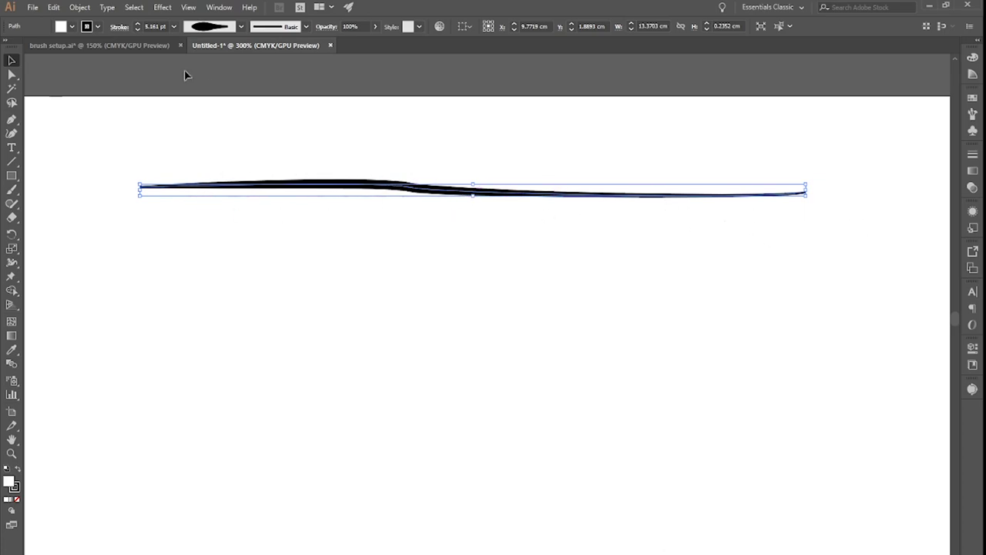
{"action": "left_click", "coordinate": [79, 8]}
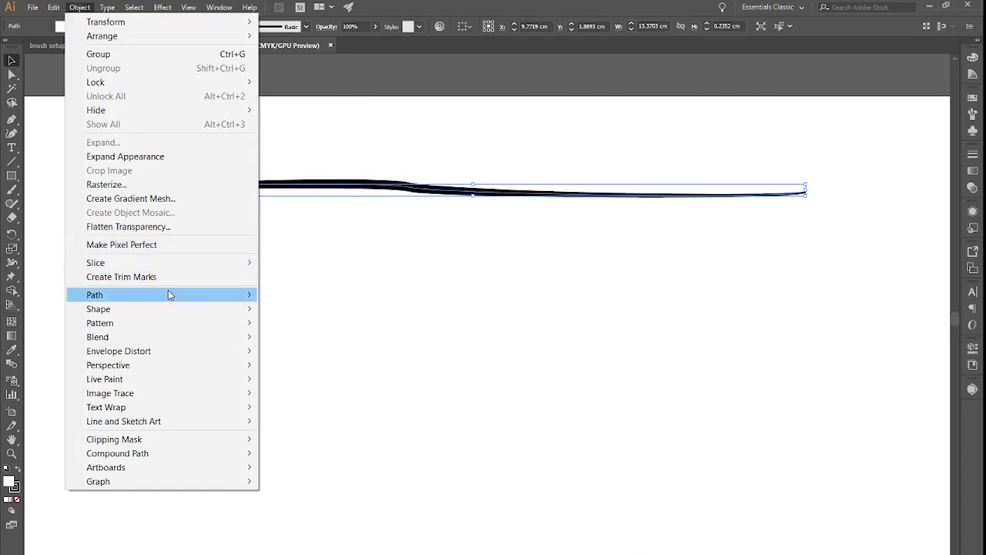
{"action": "mouse_move", "coordinate": [170, 295]}
{"action": "left_click", "coordinate": [300, 328]}
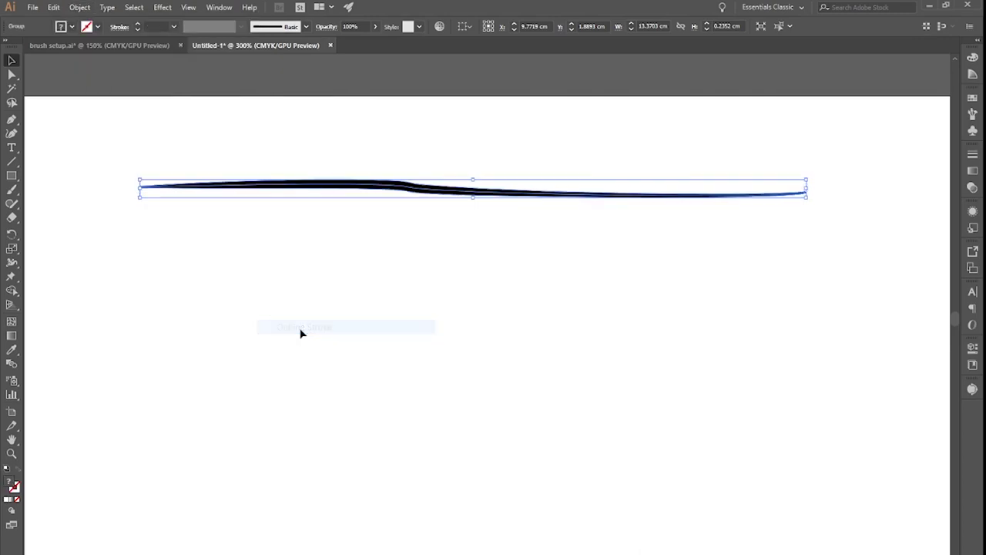
{"action": "left_click", "coordinate": [405, 266]}
{"action": "left_click", "coordinate": [321, 190]}
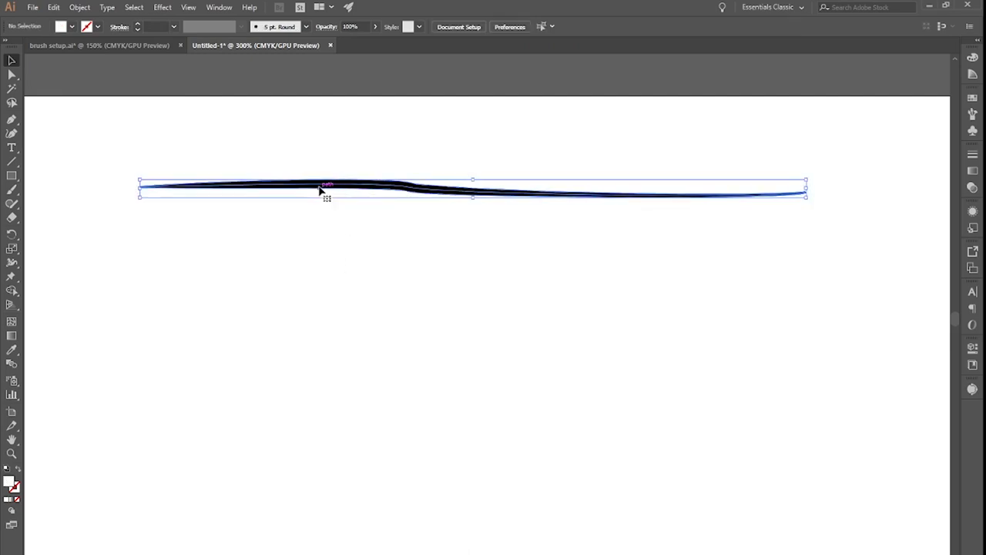
{"action": "left_click", "coordinate": [110, 143]}
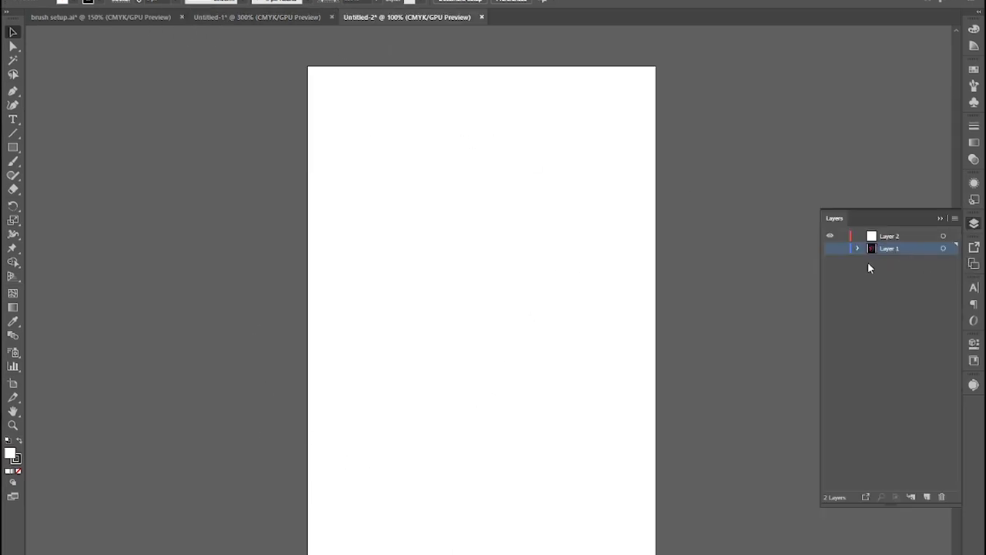
Show Layer 1 in the portrait document and lower the photo's opacity to 79%.
{"action": "left_click", "coordinate": [829, 249]}
{"action": "left_click", "coordinate": [454, 381]}
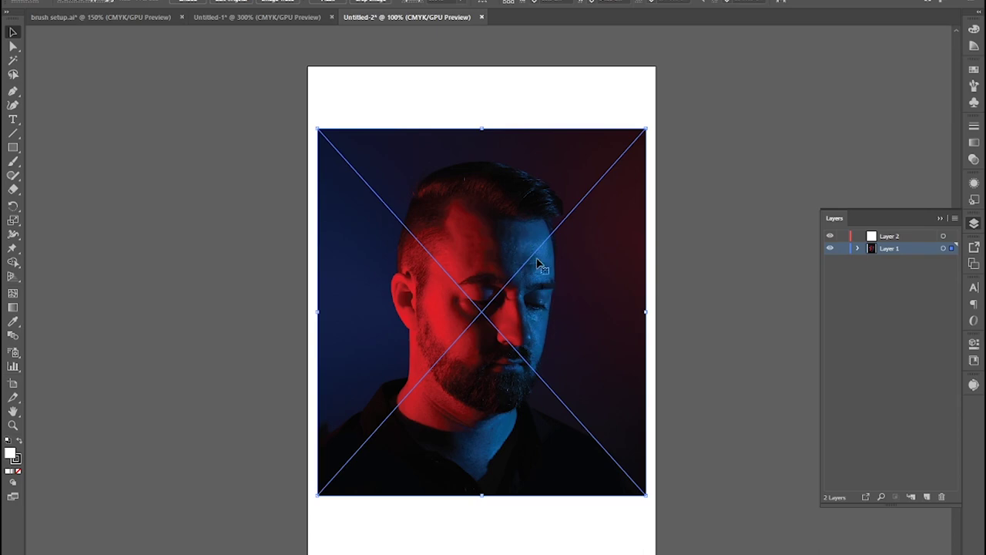
{"action": "left_click", "coordinate": [974, 159]}
{"action": "left_click", "coordinate": [944, 139]}
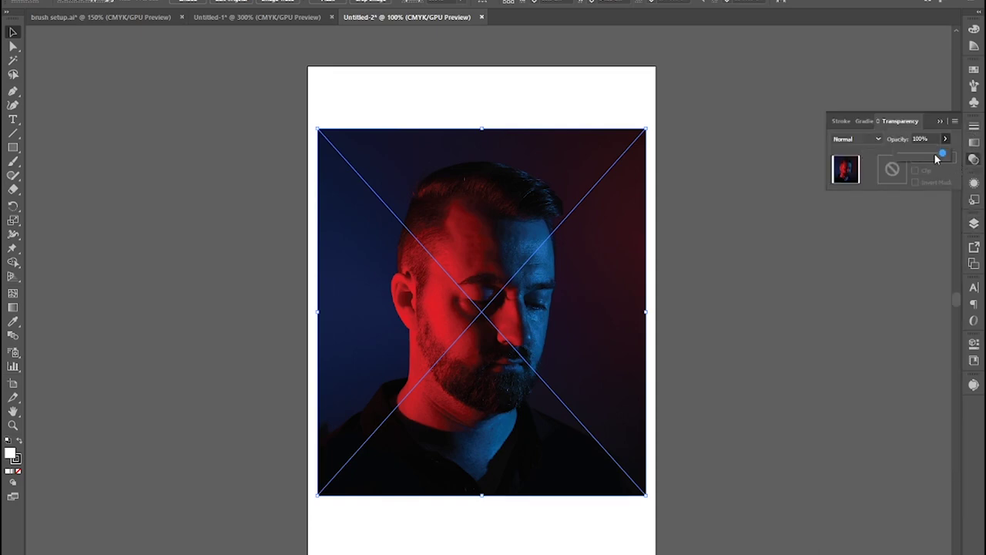
{"action": "left_click", "coordinate": [934, 157]}
{"action": "left_click_drag", "start_coordinate": [934, 156], "coordinate": [933, 156]}
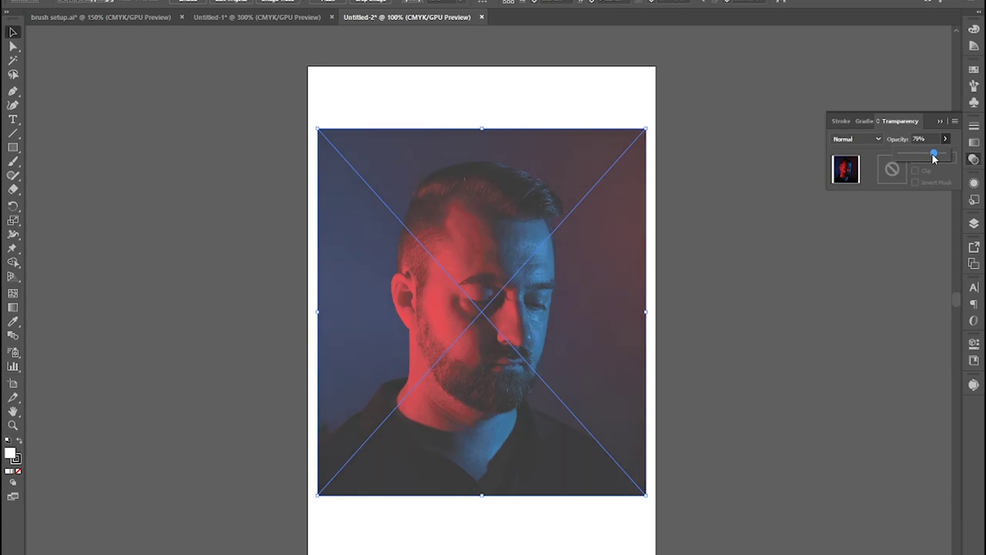
{"action": "left_click", "coordinate": [845, 283]}
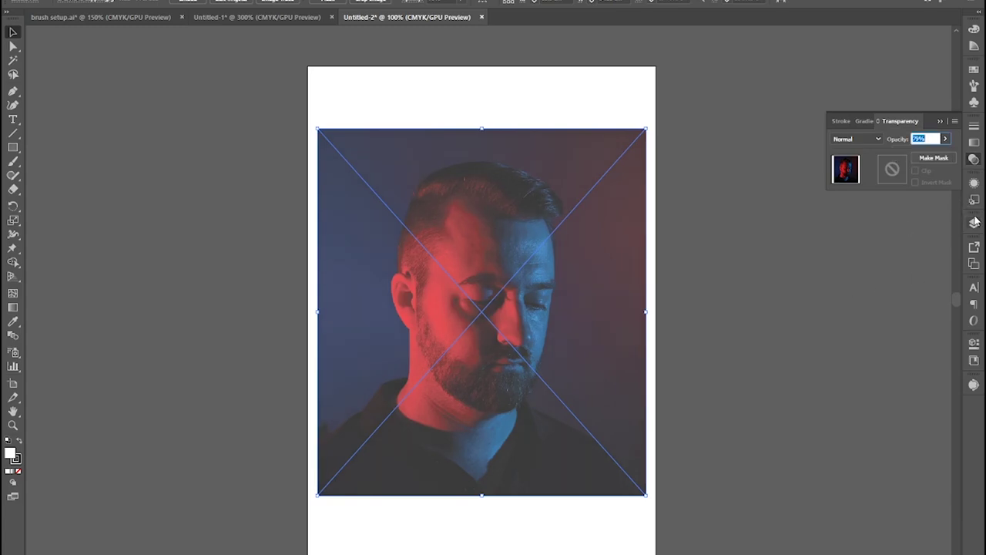
Lock Layer 1 holding the photo and make Layer 2 the active drawing layer.
{"action": "left_click", "coordinate": [975, 221]}
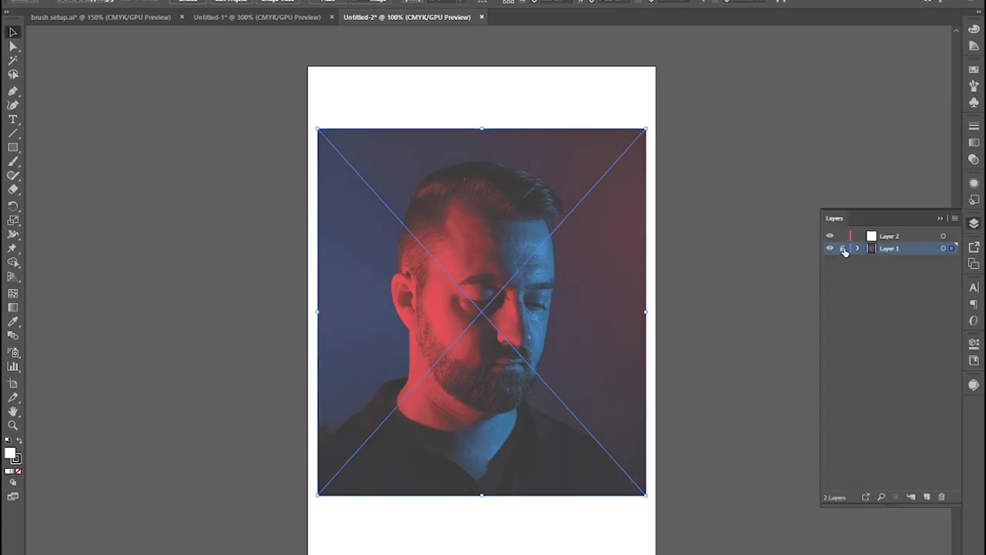
{"action": "left_click", "coordinate": [843, 249]}
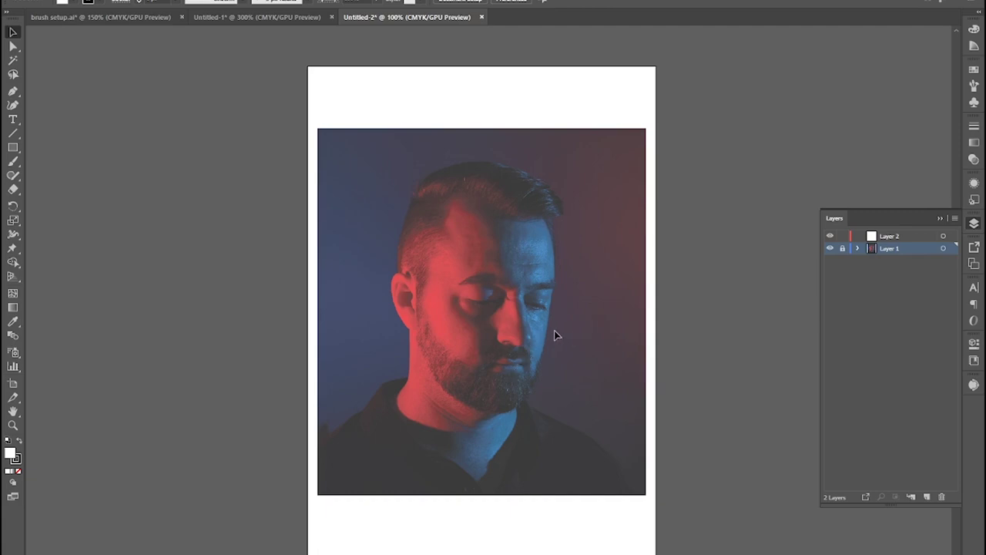
{"action": "scroll", "coordinate": [554, 335], "scroll_direction": "up", "scroll_amount": 2}
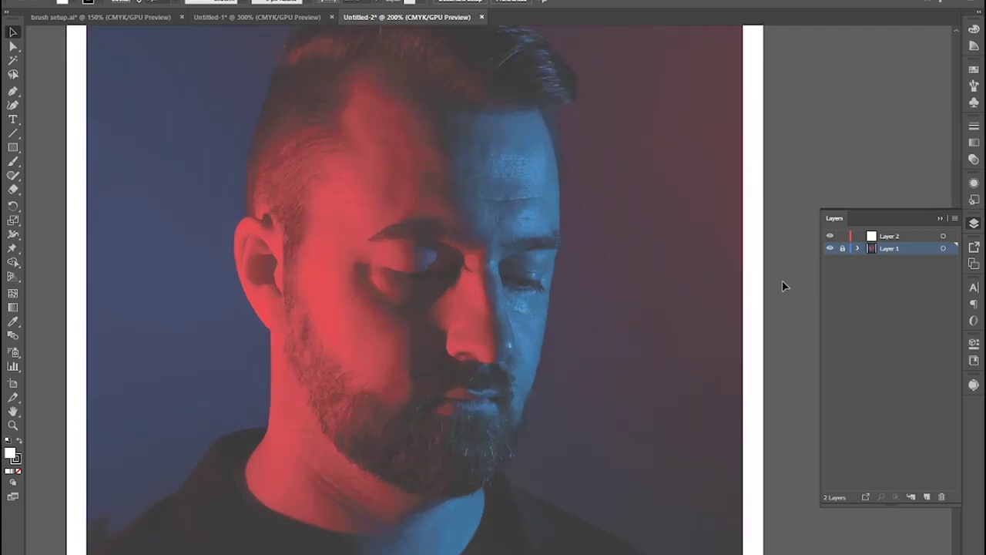
{"action": "left_click", "coordinate": [917, 238]}
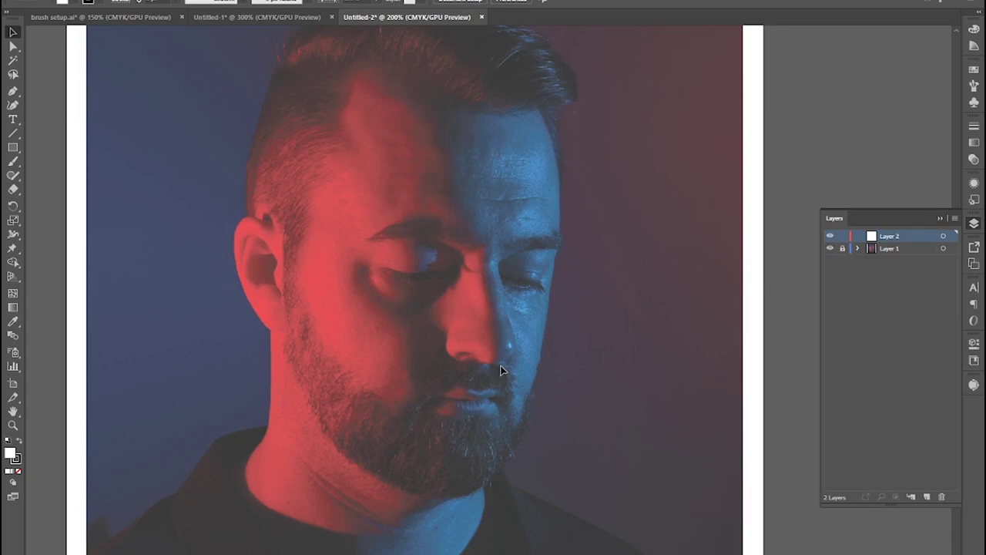
Set the fill to none and trace the left eyebrow and nose ridge as one continuous Pen tool path.
{"action": "left_click", "coordinate": [12, 91]}
{"action": "scroll", "coordinate": [422, 247], "scroll_direction": "up", "scroll_amount": 1}
{"action": "key", "text": "/"}
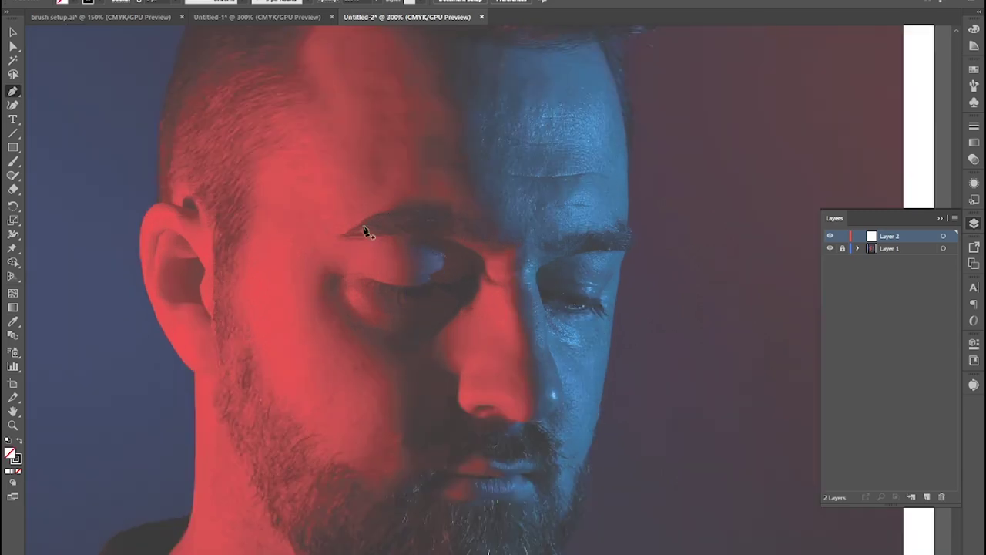
{"action": "left_click", "coordinate": [357, 231]}
{"action": "left_click_drag", "start_coordinate": [429, 218], "coordinate": [460, 225]}
{"action": "left_click_drag", "start_coordinate": [525, 264], "coordinate": [529, 289]}
{"action": "left_click_drag", "start_coordinate": [537, 345], "coordinate": [543, 362]}
{"action": "left_click", "coordinate": [535, 422]}
Trace the nostril, the left eyelid and under-eye curve, and the right eyebrow and eye with open paths.
{"action": "left_click", "coordinate": [478, 413]}
{"action": "left_click", "coordinate": [449, 288]}
{"action": "left_click_drag", "start_coordinate": [372, 283], "coordinate": [349, 271]}
{"action": "left_click", "coordinate": [332, 289]}
{"action": "left_click", "coordinate": [563, 251]}
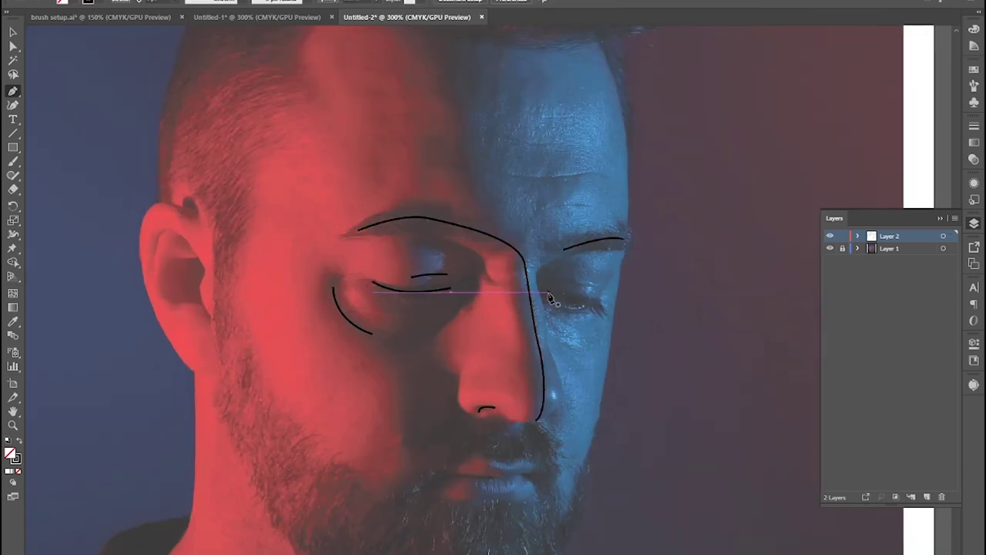
{"action": "left_click", "coordinate": [546, 294]}
Trace the edge between the red and blue light down the forehead with a curved path.
{"action": "mouse_move", "coordinate": [607, 260]}
{"action": "left_mouse_down"}
{"action": "mouse_move", "coordinate": [568, 330]}
{"action": "mouse_move", "coordinate": [532, 447]}
{"action": "left_mouse_up"}
{"action": "left_click", "coordinate": [426, 401]}
{"action": "left_click_drag", "start_coordinate": [396, 287], "coordinate": [386, 267]}
{"action": "left_click", "coordinate": [338, 219]}
Draw curved hair strands in the swept-up front hair above the blue side of the forehead.
{"action": "left_click", "coordinate": [482, 221]}
{"action": "left_click_drag", "start_coordinate": [552, 205], "coordinate": [574, 208]}
{"action": "left_click", "coordinate": [470, 209]}
{"action": "left_click_drag", "start_coordinate": [528, 185], "coordinate": [549, 189]}
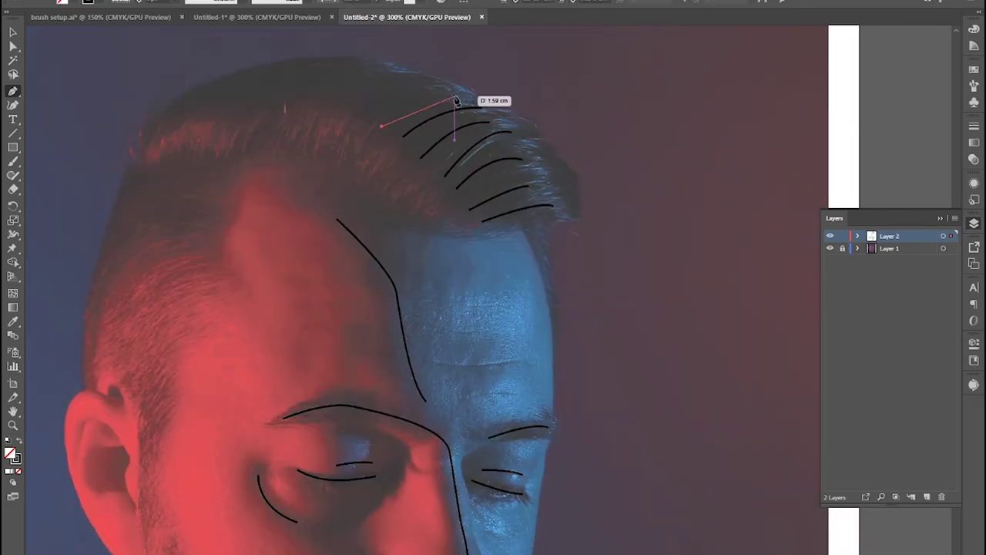
Add more short hair strands across the top of the head and along the hairline.
{"action": "left_click", "coordinate": [271, 103]}
{"action": "left_click", "coordinate": [227, 108]}
{"action": "scroll", "coordinate": [683, 170], "scroll_direction": "up", "scroll_amount": 2}
{"action": "mouse_move", "coordinate": [462, 176]}
{"action": "left_mouse_down"}
{"action": "mouse_move", "coordinate": [470, 202]}
{"action": "mouse_move", "coordinate": [707, 146]}
{"action": "left_mouse_up"}
{"action": "scroll", "coordinate": [485, 180], "scroll_direction": "down", "scroll_amount": 1}
{"action": "left_click", "coordinate": [505, 218]}
{"action": "left_click", "coordinate": [243, 144]}
{"action": "left_click_drag", "start_coordinate": [142, 152], "coordinate": [124, 158]}
Draw short curved hair strokes on the red-lit side of the head below the longer top hair.
{"action": "scroll", "coordinate": [217, 161], "scroll_direction": "up", "scroll_amount": 2}
{"action": "left_click_drag", "start_coordinate": [271, 133], "coordinate": [182, 282]}
{"action": "left_click", "coordinate": [547, 222]}
{"action": "left_click_drag", "start_coordinate": [347, 324], "coordinate": [629, 135]}
{"action": "left_click_drag", "start_coordinate": [255, 193], "coordinate": [227, 203]}
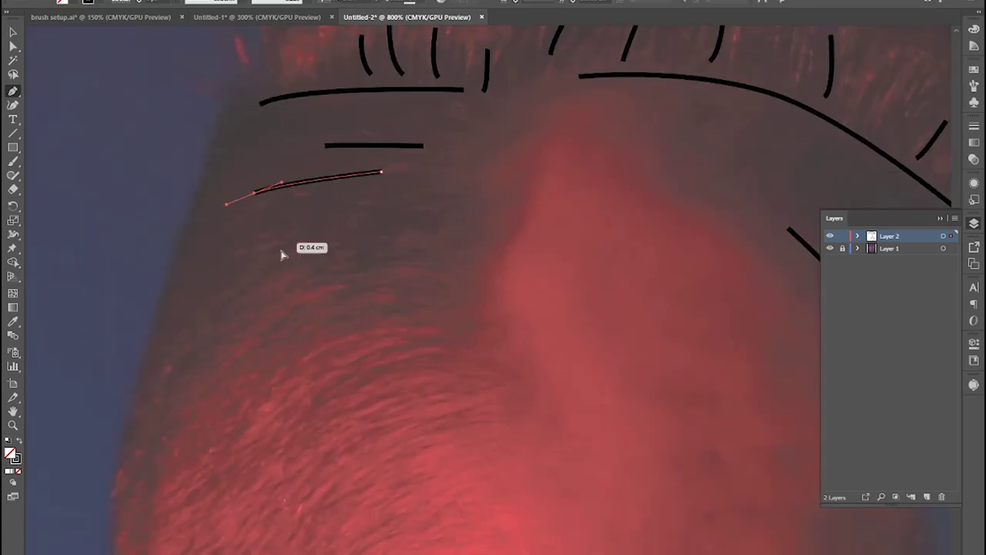
{"action": "left_click", "coordinate": [396, 232]}
{"action": "left_click", "coordinate": [305, 158]}
{"action": "left_click", "coordinate": [237, 168]}
Continue the short hair strokes down the temple and sideburn in front of the ear.
{"action": "scroll", "coordinate": [451, 287], "scroll_direction": "down", "scroll_amount": 2}
{"action": "left_click_drag", "start_coordinate": [478, 287], "coordinate": [451, 147]}
{"action": "left_click", "coordinate": [346, 228]}
{"action": "left_click", "coordinate": [352, 309]}
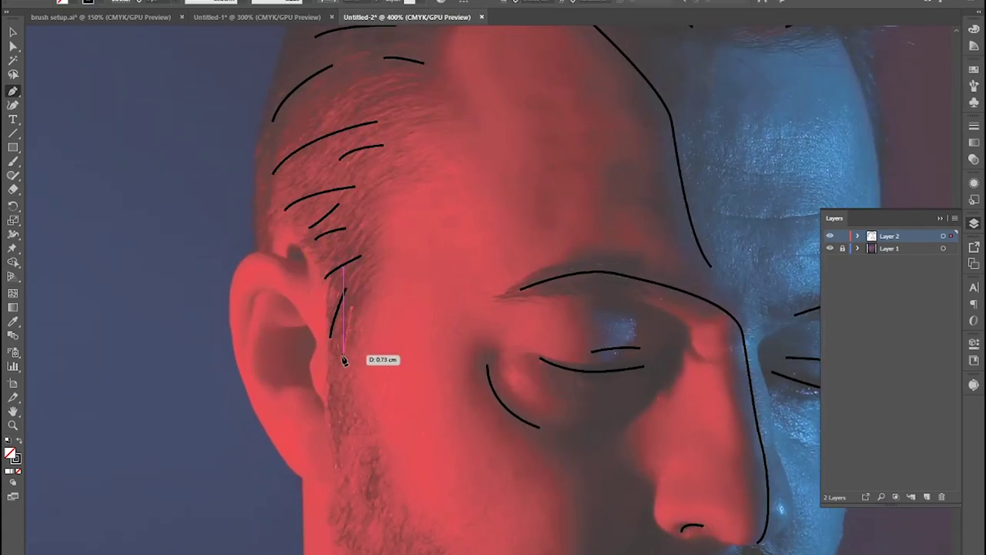
{"action": "left_click", "coordinate": [345, 358]}
{"action": "left_click_drag", "start_coordinate": [347, 366], "coordinate": [351, 127]}
Draw slanted beard strokes down the red-lit cheek and jaw following the hair direction.
{"action": "left_click", "coordinate": [366, 225]}
{"action": "left_click", "coordinate": [390, 282]}
{"action": "left_click", "coordinate": [383, 385]}
{"action": "left_click", "coordinate": [402, 428]}
{"action": "left_click_drag", "start_coordinate": [402, 428], "coordinate": [403, 289]}
{"action": "left_click", "coordinate": [475, 295]}
{"action": "left_click_drag", "start_coordinate": [537, 361], "coordinate": [471, 290]}
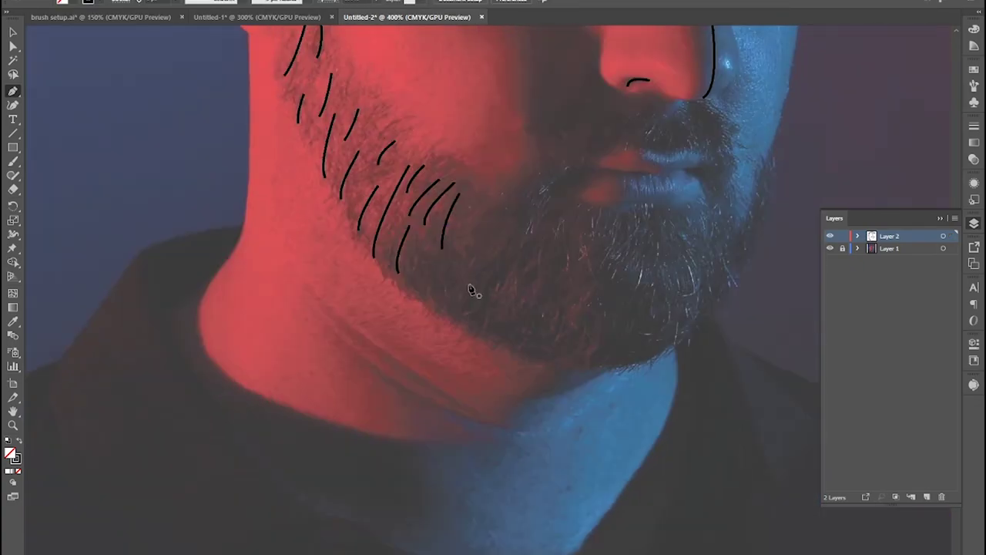
Fill the red-lit lower jaw with further curved beard strokes toward the chin.
{"action": "left_click", "coordinate": [417, 281]}
{"action": "scroll", "coordinate": [484, 261], "scroll_direction": "up", "scroll_amount": 2}
{"action": "left_click", "coordinate": [398, 255]}
{"action": "left_click_drag", "start_coordinate": [676, 171], "coordinate": [590, 321]}
{"action": "left_click_drag", "start_coordinate": [623, 407], "coordinate": [544, 306]}
{"action": "left_click", "coordinate": [539, 221]}
{"action": "left_click_drag", "start_coordinate": [513, 338], "coordinate": [493, 367]}
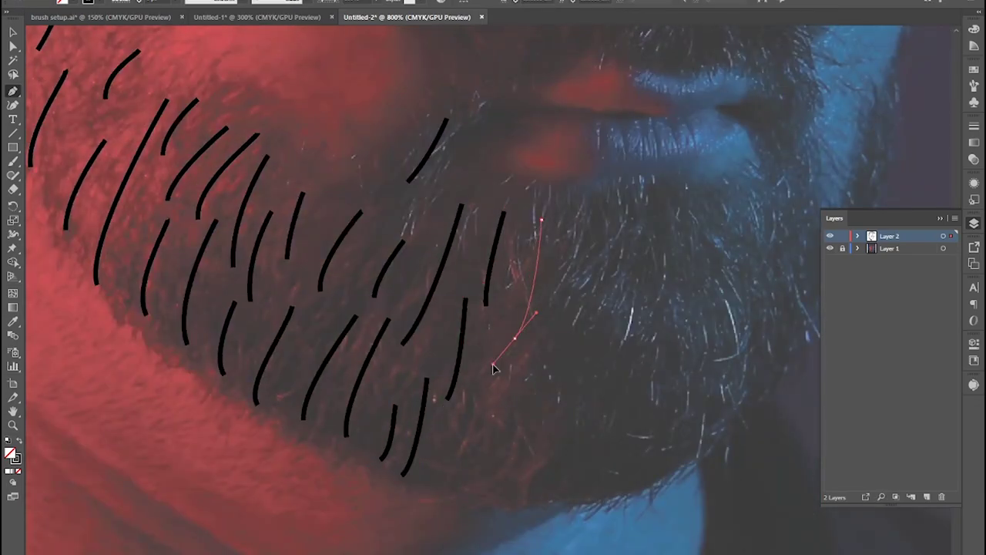
Add beard strokes across the chin below the lower lip.
{"action": "left_click_drag", "start_coordinate": [585, 323], "coordinate": [408, 307]}
{"action": "left_click", "coordinate": [461, 189]}
{"action": "left_click_drag", "start_coordinate": [451, 301], "coordinate": [438, 325]}
{"action": "left_click", "coordinate": [495, 357], "text": "ctrl"}
{"action": "left_click", "coordinate": [430, 269]}
{"action": "left_click", "coordinate": [498, 249]}
{"action": "left_click_drag", "start_coordinate": [517, 328], "coordinate": [520, 348]}
Draw beard strokes on the blue-lit side of the chin and up beside the mouth corner.
{"action": "left_click", "coordinate": [574, 181]}
{"action": "left_click_drag", "start_coordinate": [635, 271], "coordinate": [488, 400]}
{"action": "left_click", "coordinate": [487, 277]}
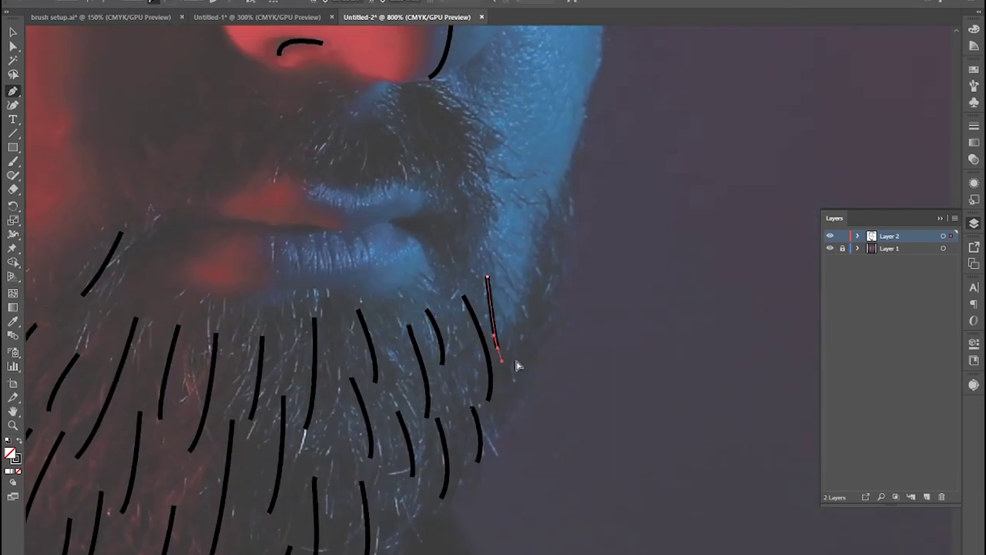
{"action": "left_click", "coordinate": [517, 365], "text": "ctrl"}
{"action": "left_click", "coordinate": [453, 197]}
{"action": "left_click_drag", "start_coordinate": [469, 262], "coordinate": [470, 270]}
Draw short curved moustache strokes between the nose and the upper lip.
{"action": "left_click", "coordinate": [437, 98]}
{"action": "left_click", "coordinate": [383, 140]}
{"action": "left_click_drag", "start_coordinate": [390, 173], "coordinate": [392, 185]}
{"action": "left_click_drag", "start_coordinate": [323, 185], "coordinate": [480, 265]}
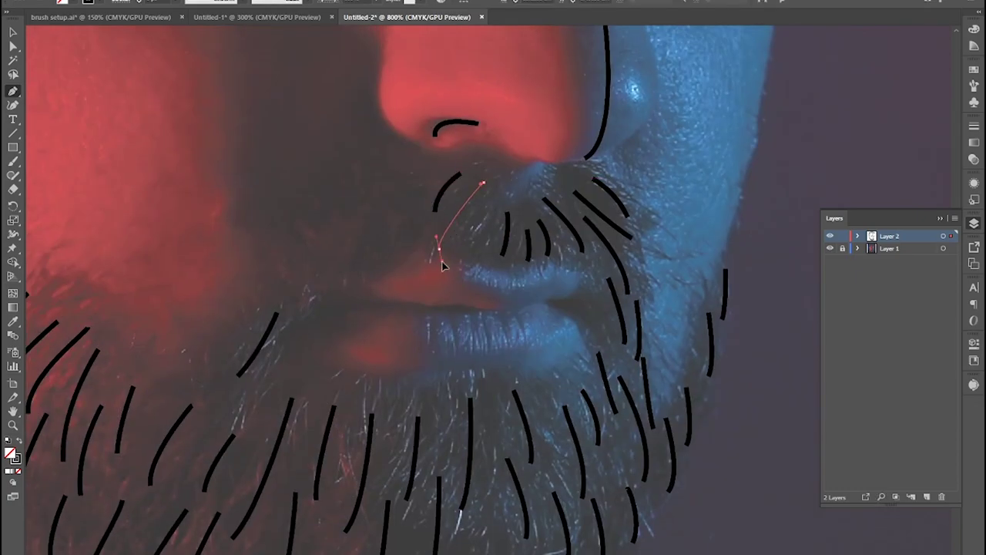
{"action": "left_click", "coordinate": [419, 221]}
{"action": "left_click_drag", "start_coordinate": [391, 255], "coordinate": [388, 260]}
Join the moustache to the beard with short strokes down past the mouth corner on the red-lit side.
{"action": "left_click", "coordinate": [340, 222]}
{"action": "left_click_drag", "start_coordinate": [314, 275], "coordinate": [309, 287]}
{"action": "left_click", "coordinate": [302, 274]}
{"action": "left_click_drag", "start_coordinate": [290, 319], "coordinate": [285, 333]}
{"action": "left_click", "coordinate": [263, 299]}
{"action": "left_click_drag", "start_coordinate": [239, 353], "coordinate": [236, 359]}
{"action": "left_click", "coordinate": [274, 345]}
{"action": "left_click_drag", "start_coordinate": [264, 428], "coordinate": [261, 437]}
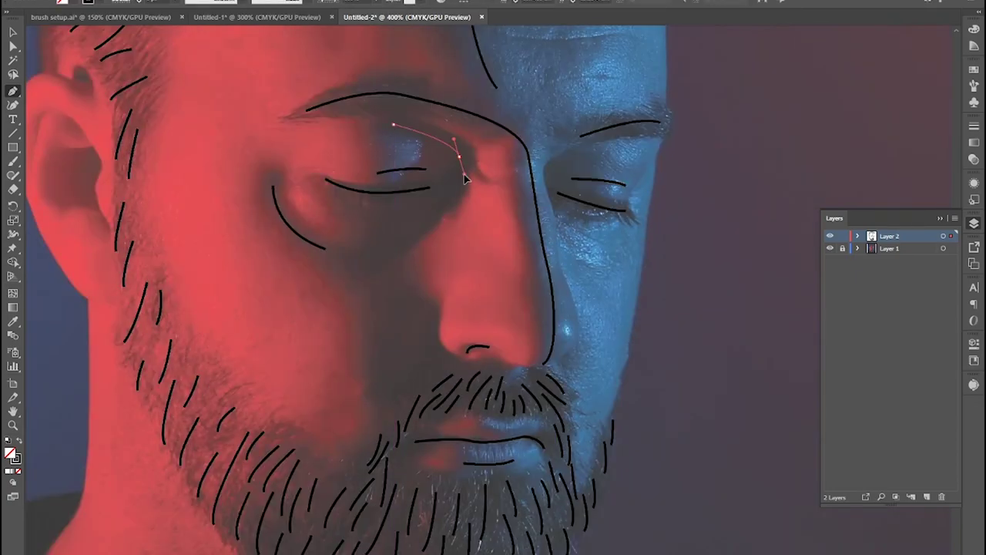
Continue the shadow line from the red-lit eye's inner corner down around the nose to the moustache.
{"action": "left_click_drag", "start_coordinate": [383, 282], "coordinate": [379, 304]}
{"action": "left_click_drag", "start_coordinate": [429, 313], "coordinate": [437, 323]}
{"action": "left_click", "coordinate": [437, 356]}
{"action": "left_click", "coordinate": [656, 319], "text": "ctrl"}
Draw curved lines for the ear's outer rim and inner fold, and outline the dark ear opening.
{"action": "key", "text": "ctrl+="}
{"action": "left_click_drag", "start_coordinate": [231, 193], "coordinate": [793, 340]}
{"action": "left_click", "coordinate": [365, 211]}
{"action": "left_click_drag", "start_coordinate": [396, 165], "coordinate": [424, 171]}
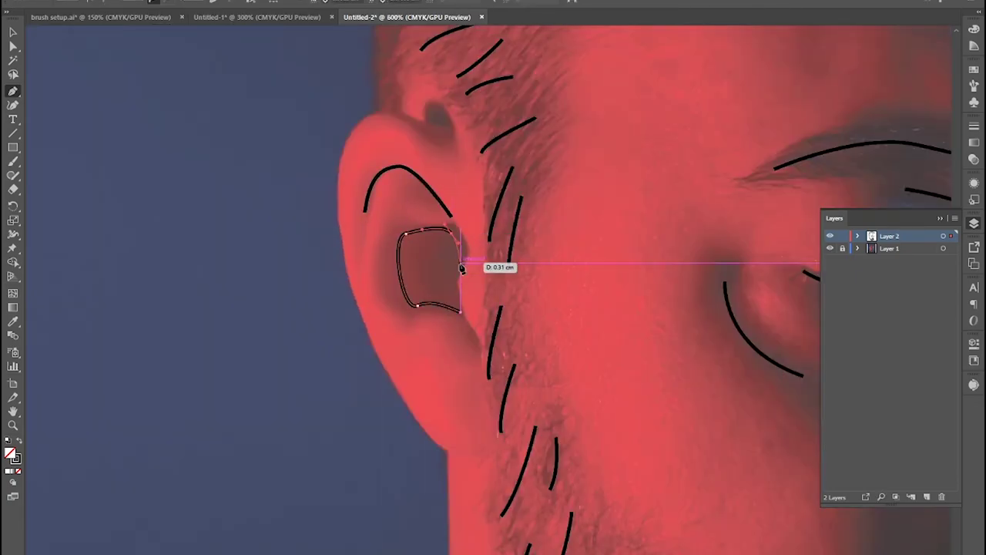
{"action": "scroll", "coordinate": [587, 260], "scroll_direction": "down", "scroll_amount": 2}
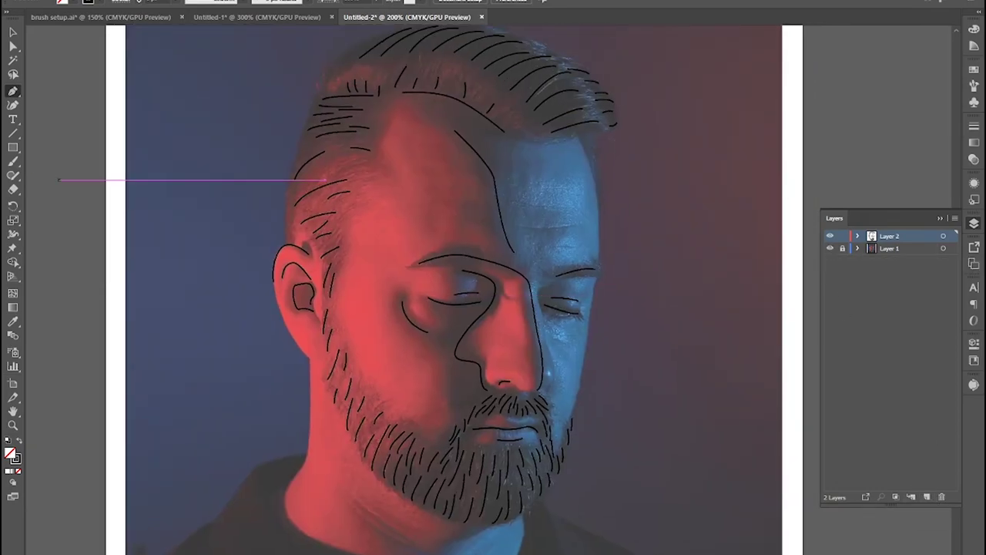
Toggle the visibility of Layer 1 to check the traced lines without the photo.
{"action": "left_click", "coordinate": [830, 248]}
{"action": "left_click", "coordinate": [830, 248]}
{"action": "left_click", "coordinate": [830, 248]}
{"action": "left_click", "coordinate": [829, 248]}
{"action": "left_click", "coordinate": [829, 248]}
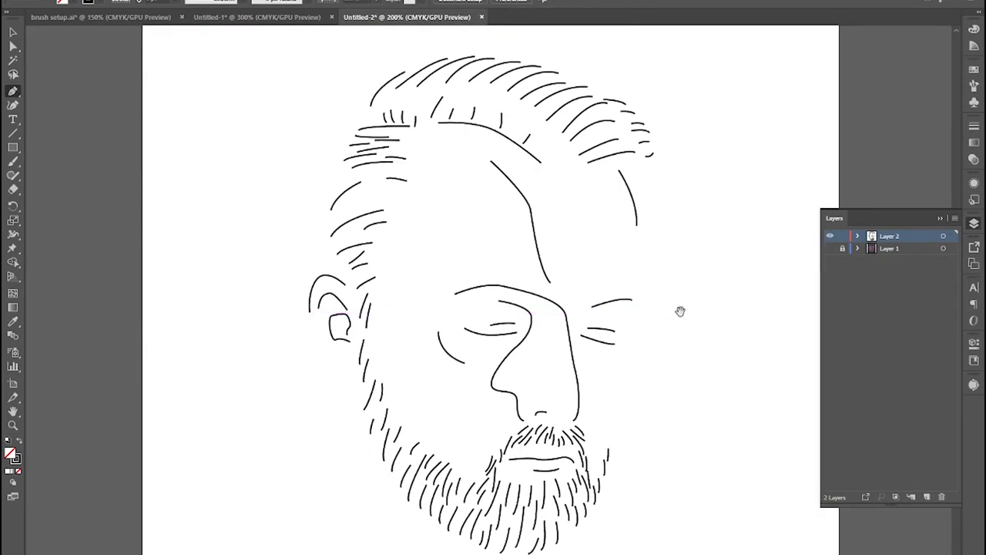
Undo the last line, show the photo layer again and redraw the forehead edge on the blue-lit side.
{"action": "key", "text": "ctrl+z"}
{"action": "left_click", "coordinate": [830, 248]}
{"action": "left_click", "coordinate": [620, 173]}
{"action": "left_click_drag", "start_coordinate": [638, 242], "coordinate": [633, 272]}
{"action": "left_click", "coordinate": [685, 282], "text": "ctrl"}
{"action": "scroll", "coordinate": [689, 284], "scroll_direction": "down", "scroll_amount": 1}
{"action": "left_click_drag", "start_coordinate": [694, 343], "coordinate": [627, 290]}
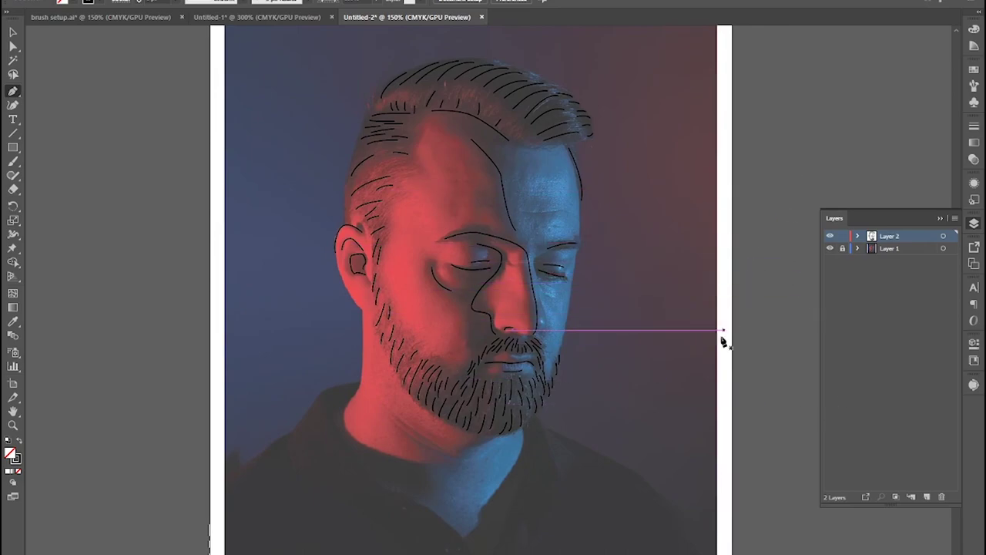
Examine the traced lines of the forehead, brows, eyes and nose against the photo.
{"action": "scroll", "coordinate": [722, 362], "scroll_direction": "up", "scroll_amount": 2}
{"action": "scroll", "coordinate": [662, 397], "scroll_direction": "up", "scroll_amount": 4}
{"action": "scroll", "coordinate": [663, 397], "scroll_direction": "left", "scroll_amount": 5}
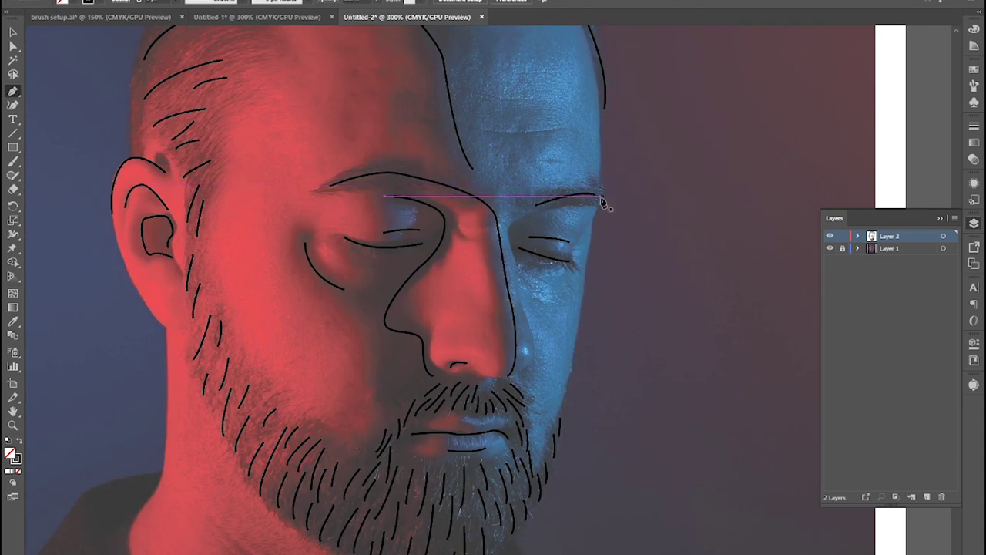
{"action": "key", "text": "ctrl+minus"}
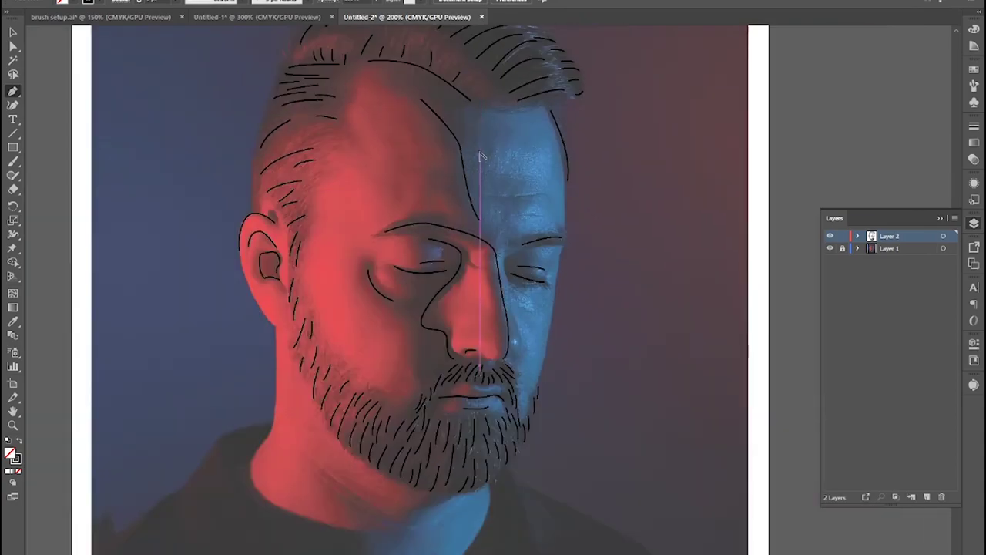
{"action": "left_click_drag", "start_coordinate": [607, 275], "coordinate": [639, 319]}
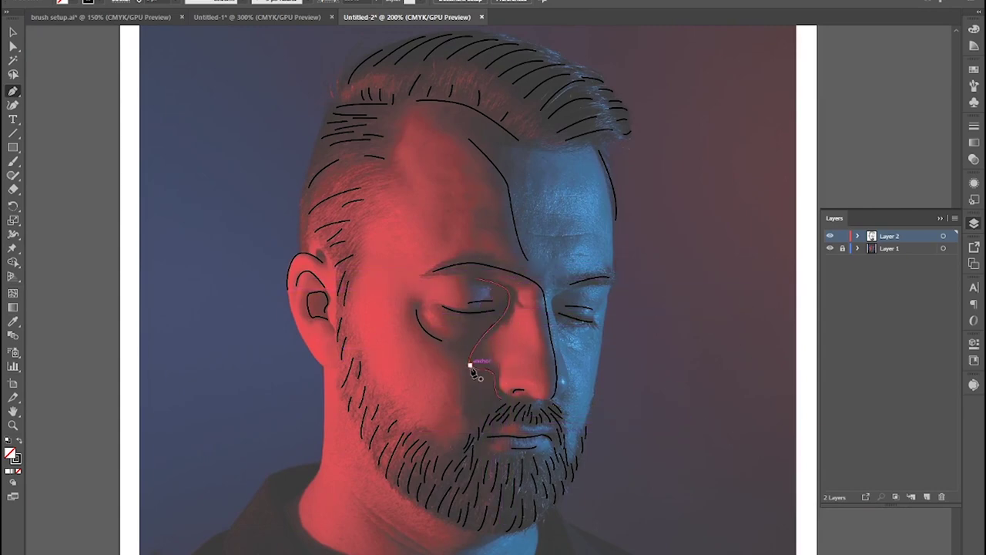
{"action": "left_click", "coordinate": [502, 368]}
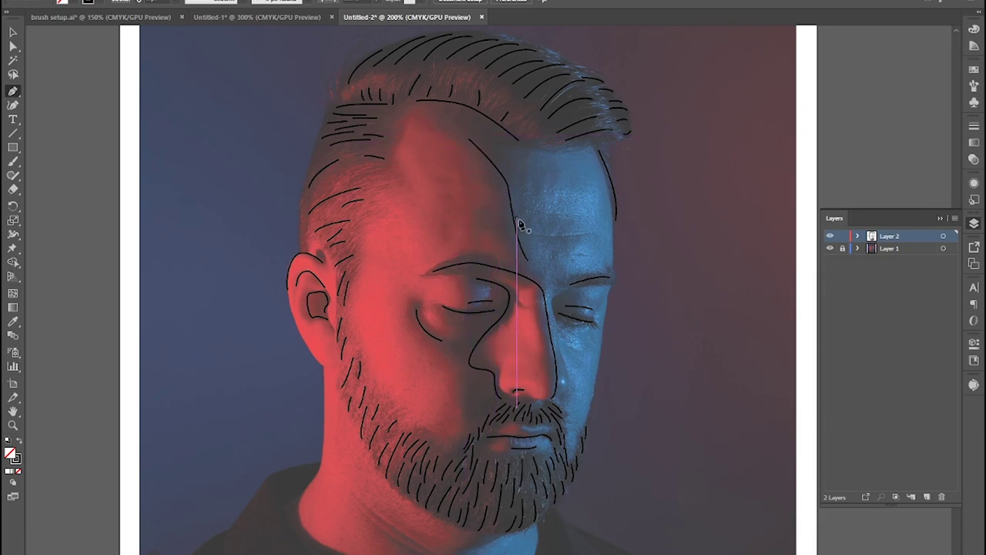
{"action": "left_click", "coordinate": [526, 259]}
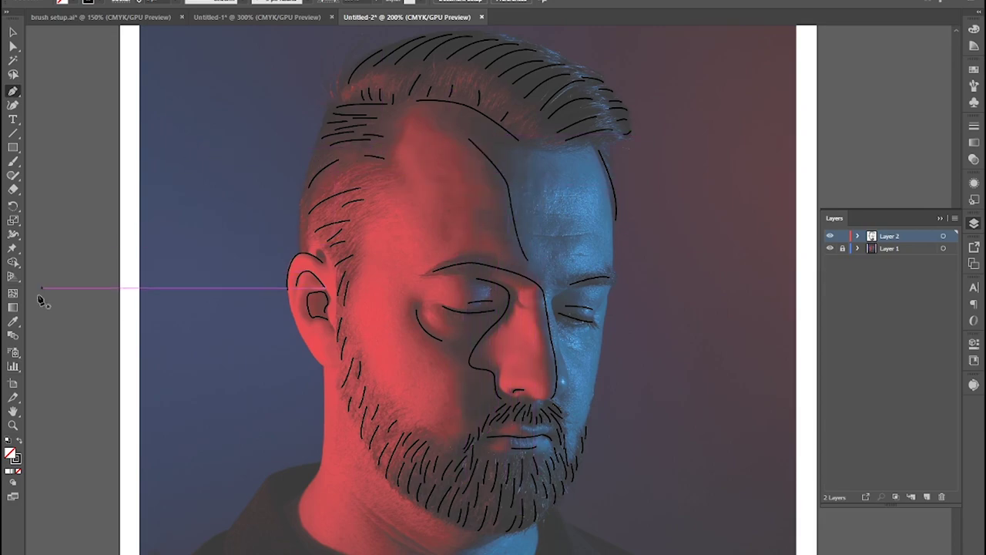
Thicken the middle of the central forehead shadow line with the Width tool.
{"action": "scroll", "coordinate": [516, 196], "scroll_direction": "up", "scroll_amount": 3}
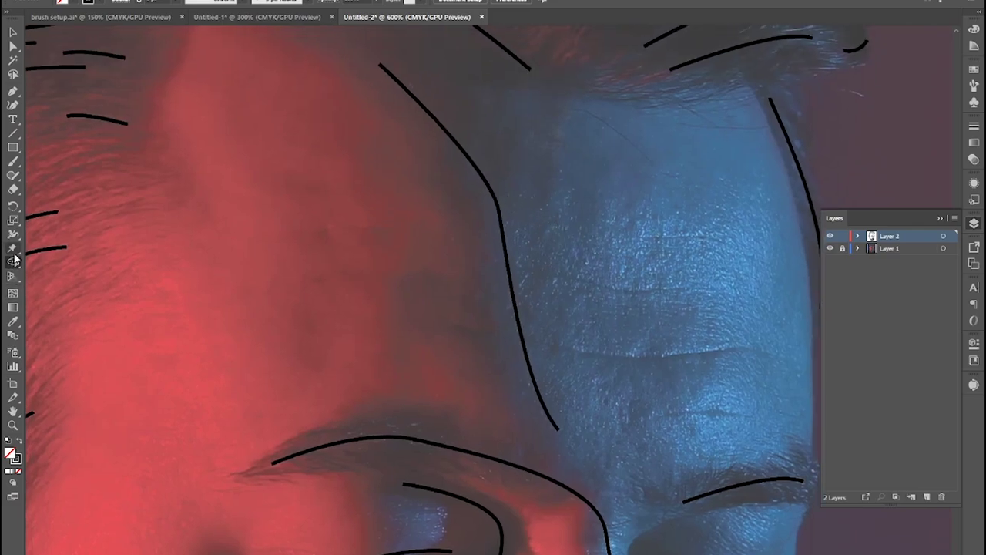
{"action": "left_click", "coordinate": [13, 235]}
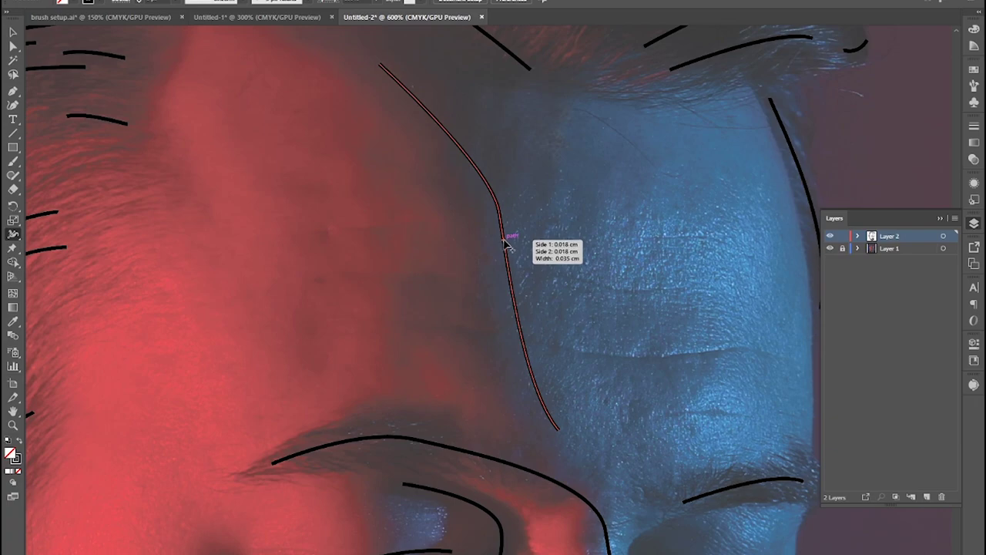
{"action": "left_click_drag", "start_coordinate": [501, 238], "coordinate": [511, 237]}
Widen the middles of the hairline curve, the short strokes above it and the adjacent hair strokes.
{"action": "scroll", "coordinate": [478, 208], "scroll_direction": "up", "scroll_amount": 4}
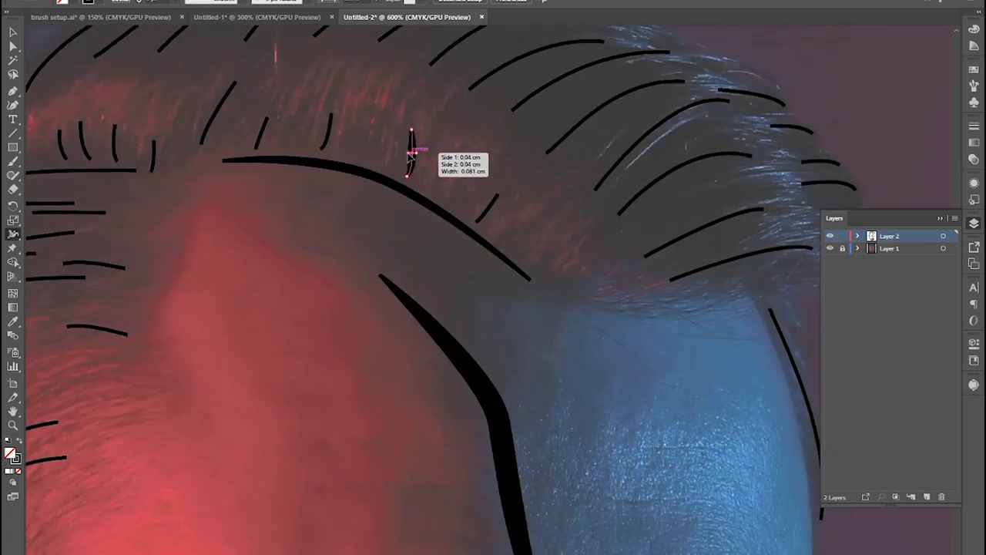
{"action": "left_click_drag", "start_coordinate": [152, 156], "coordinate": [158, 157]}
{"action": "left_click_drag", "start_coordinate": [114, 144], "coordinate": [120, 143]}
{"action": "left_click_drag", "start_coordinate": [449, 128], "coordinate": [179, 141]}
{"action": "left_click_drag", "start_coordinate": [471, 261], "coordinate": [471, 254]}
{"action": "left_click_drag", "start_coordinate": [409, 257], "coordinate": [406, 251]}
{"action": "left_click_drag", "start_coordinate": [342, 122], "coordinate": [338, 116]}
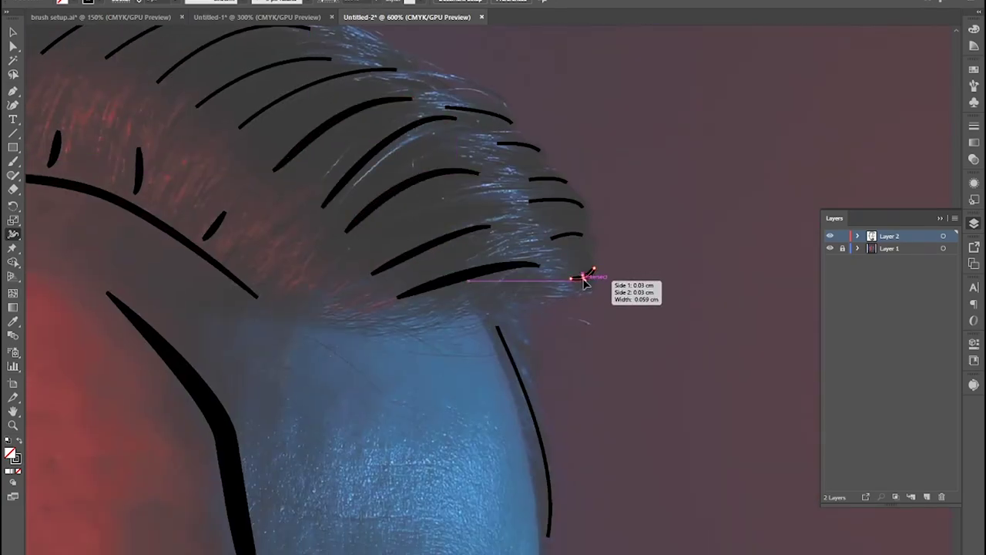
Widen the centres of the remaining hair strokes across the top of the head.
{"action": "scroll", "coordinate": [479, 71], "scroll_direction": "up", "scroll_amount": 3}
{"action": "left_click_drag", "start_coordinate": [601, 254], "coordinate": [602, 241]}
{"action": "left_click_drag", "start_coordinate": [493, 168], "coordinate": [494, 158]}
{"action": "left_click_drag", "start_coordinate": [563, 359], "coordinate": [567, 371]}
{"action": "left_click_drag", "start_coordinate": [610, 159], "coordinate": [613, 168]}
Widen the middles of the near-horizontal hair strokes at the red-lit temple.
{"action": "scroll", "coordinate": [354, 236], "scroll_direction": "down", "scroll_amount": 1}
{"action": "left_click_drag", "start_coordinate": [431, 203], "coordinate": [432, 193]}
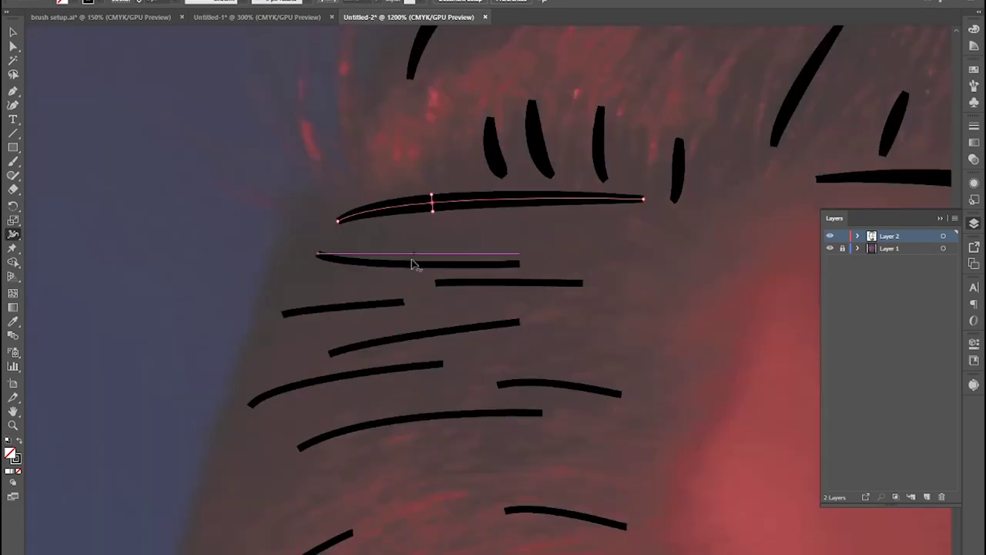
{"action": "left_click_drag", "start_coordinate": [411, 261], "coordinate": [412, 273]}
{"action": "left_click_drag", "start_coordinate": [509, 283], "coordinate": [509, 290]}
{"action": "left_click_drag", "start_coordinate": [562, 385], "coordinate": [561, 392]}
Widen the ear lines and the sideburn strokes beside the ear.
{"action": "scroll", "coordinate": [400, 419], "scroll_direction": "down", "scroll_amount": 10}
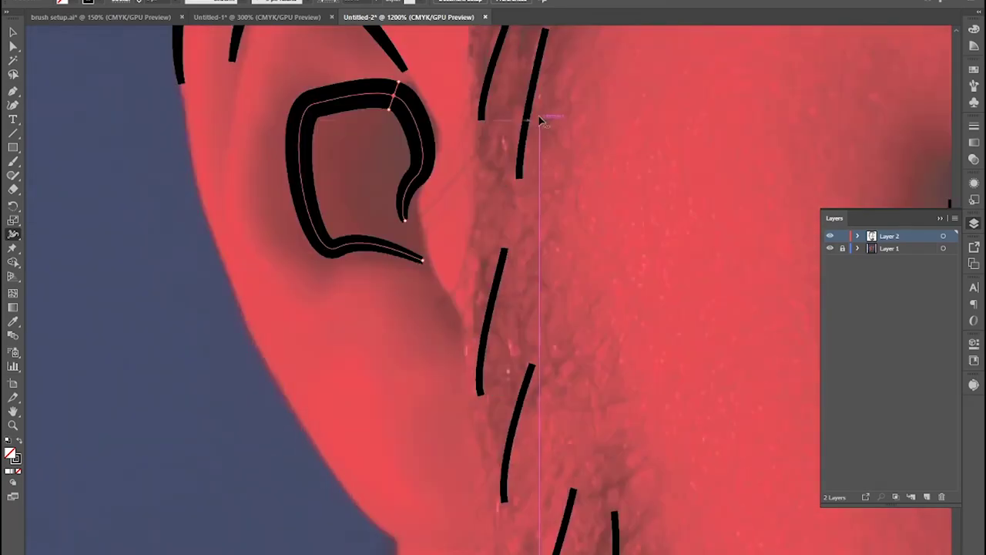
{"action": "left_click_drag", "start_coordinate": [517, 415], "coordinate": [525, 419]}
{"action": "left_click_drag", "start_coordinate": [592, 499], "coordinate": [557, 161]}
{"action": "mouse_move", "coordinate": [678, 462]}
{"action": "left_mouse_down"}
{"action": "mouse_move", "coordinate": [504, 85]}
{"action": "mouse_move", "coordinate": [514, 97]}
{"action": "left_mouse_up"}
{"action": "left_click_drag", "start_coordinate": [597, 176], "coordinate": [604, 182]}
{"action": "mouse_move", "coordinate": [611, 330]}
{"action": "left_mouse_down"}
{"action": "mouse_move", "coordinate": [625, 335]}
{"action": "mouse_move", "coordinate": [480, 223]}
{"action": "left_mouse_up"}
Widen the centres of the beard strokes along the red-lit cheek and jaw.
{"action": "left_click_drag", "start_coordinate": [539, 356], "coordinate": [548, 360]}
{"action": "left_click_drag", "start_coordinate": [607, 279], "coordinate": [619, 282]}
{"action": "left_click_drag", "start_coordinate": [675, 348], "coordinate": [561, 199]}
{"action": "left_click_drag", "start_coordinate": [711, 180], "coordinate": [722, 187]}
{"action": "left_click_drag", "start_coordinate": [724, 185], "coordinate": [399, 228]}
{"action": "left_click_drag", "start_coordinate": [466, 167], "coordinate": [476, 169]}
{"action": "left_click_drag", "start_coordinate": [462, 154], "coordinate": [425, 341]}
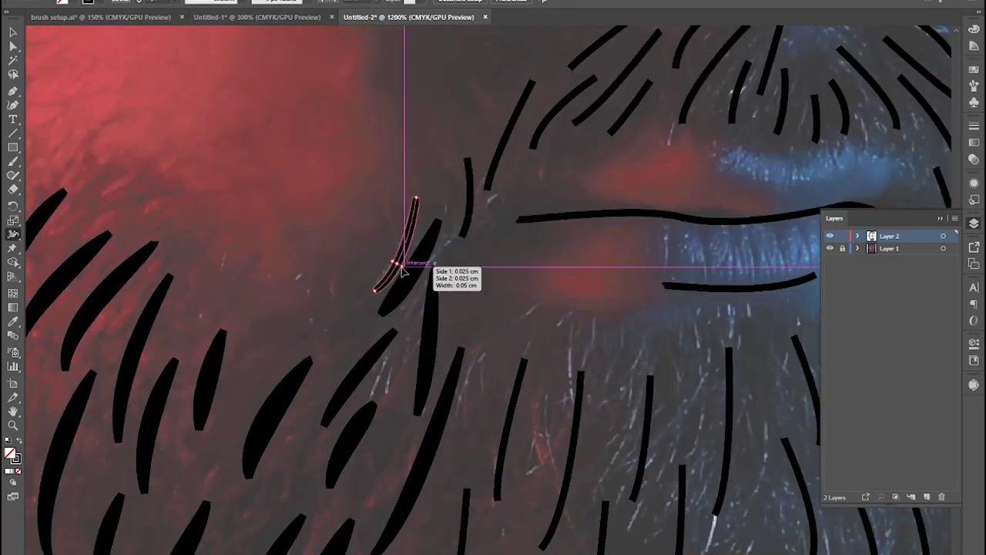
Widen the strokes at the red-lit mouth corner, the lip lines and the chin beard strokes.
{"action": "left_click_drag", "start_coordinate": [402, 264], "coordinate": [412, 269]}
{"action": "left_click_drag", "start_coordinate": [552, 217], "coordinate": [553, 229]}
{"action": "scroll", "coordinate": [553, 232], "scroll_direction": "down", "scroll_amount": 6}
{"action": "scroll", "coordinate": [550, 183], "scroll_direction": "up", "scroll_amount": 3}
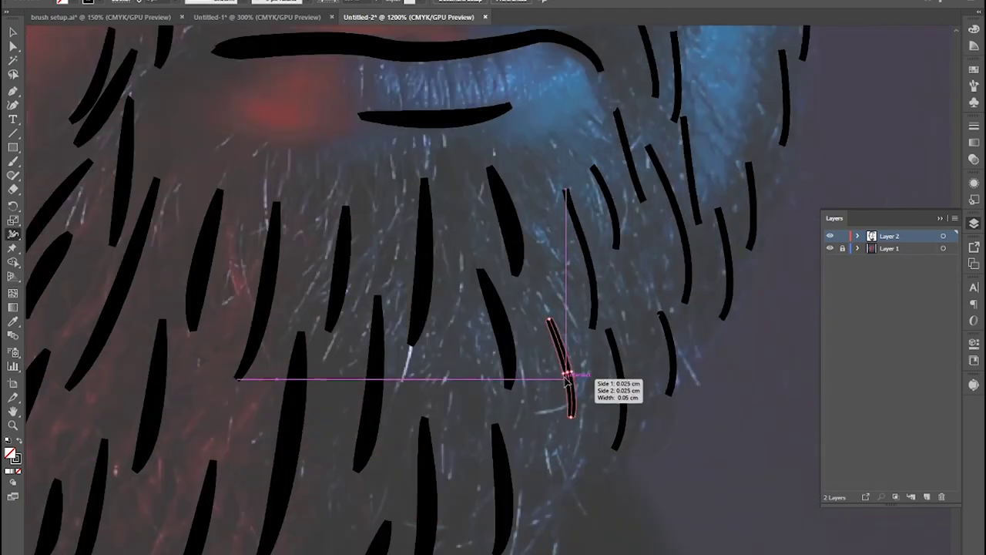
Widen the beard strokes on the blue-lit side and the moustache strokes under the nose.
{"action": "scroll", "coordinate": [697, 196], "scroll_direction": "up", "scroll_amount": 5}
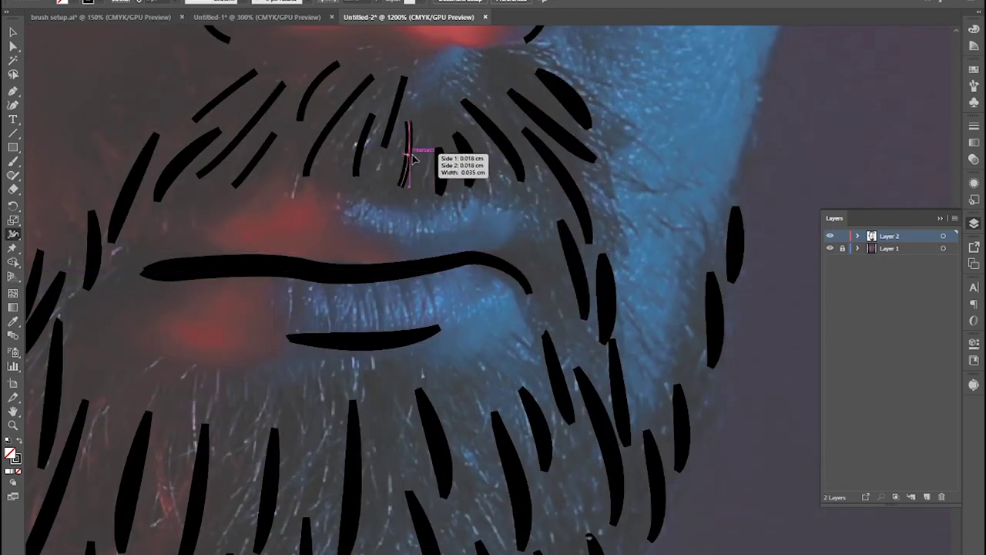
{"action": "left_click_drag", "start_coordinate": [318, 94], "coordinate": [319, 95]}
{"action": "scroll", "coordinate": [406, 231], "scroll_direction": "up", "scroll_amount": 5}
{"action": "scroll", "coordinate": [513, 362], "scroll_direction": "down", "scroll_amount": 3}
Thicken the brow-to-nose-bridge line and the shadow line running down beside the nose.
{"action": "left_click_drag", "start_coordinate": [512, 347], "coordinate": [521, 349]}
{"action": "left_click_drag", "start_coordinate": [488, 193], "coordinate": [480, 192]}
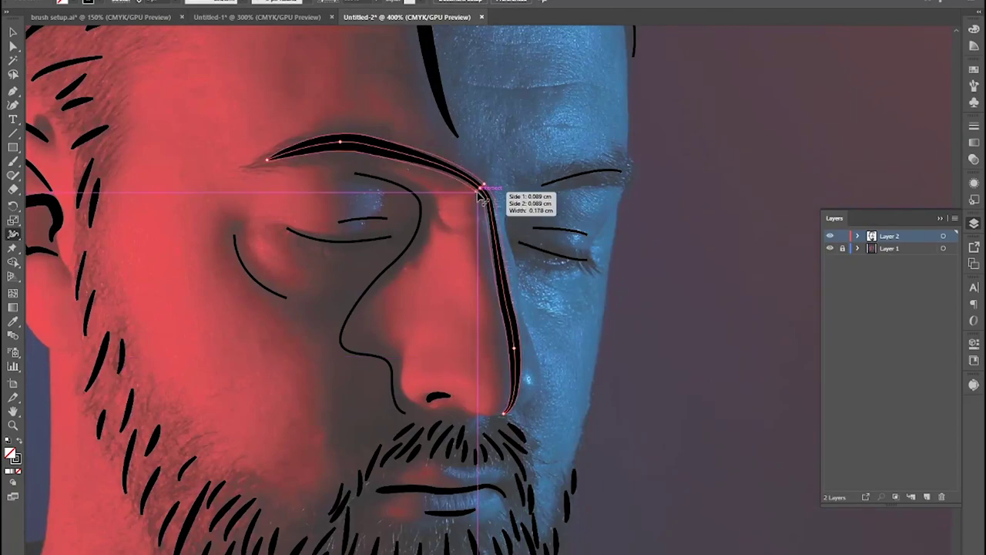
{"action": "left_click_drag", "start_coordinate": [342, 334], "coordinate": [351, 336]}
{"action": "left_click_drag", "start_coordinate": [423, 227], "coordinate": [420, 226]}
Widen the closed-eye lines on both sides and the curve beneath the red-lit eye.
{"action": "left_click_drag", "start_coordinate": [321, 240], "coordinate": [322, 247]}
{"action": "left_click_drag", "start_coordinate": [238, 251], "coordinate": [231, 254]}
{"action": "left_click_drag", "start_coordinate": [574, 282], "coordinate": [493, 293]}
{"action": "scroll", "coordinate": [505, 284], "scroll_direction": "up", "scroll_amount": 2}
{"action": "left_click_drag", "start_coordinate": [477, 255], "coordinate": [476, 265]}
{"action": "left_click_drag", "start_coordinate": [501, 257], "coordinate": [513, 257]}
Widen the blue-lit eyebrow and the forehead edge line above it.
{"action": "left_click", "coordinate": [550, 75]}
{"action": "left_click_drag", "start_coordinate": [570, 78], "coordinate": [584, 84]}
{"action": "left_click", "coordinate": [12, 234]}
{"action": "scroll", "coordinate": [404, 189], "scroll_direction": "down", "scroll_amount": 6}
{"action": "left_click_drag", "start_coordinate": [492, 161], "coordinate": [633, 276]}
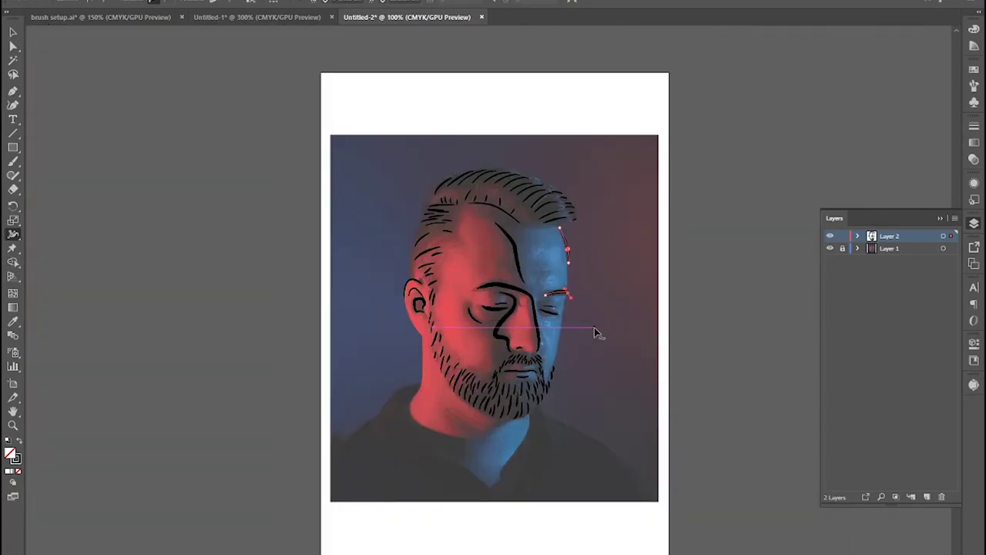
Deselect the lines and toggle Layer 1 to compare the variable-width line art with and without the photo.
{"action": "left_click", "coordinate": [830, 248]}
{"action": "key", "text": "v"}
{"action": "left_click", "coordinate": [634, 336]}
{"action": "scroll", "coordinate": [535, 293], "scroll_direction": "up", "scroll_amount": 2}
{"action": "left_click", "coordinate": [830, 249]}
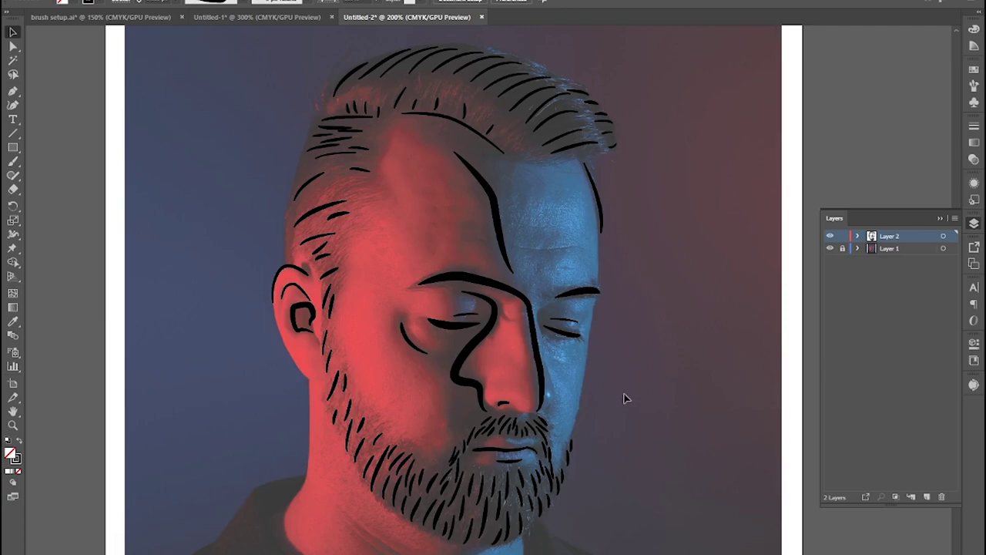
{"action": "left_click", "coordinate": [830, 249]}
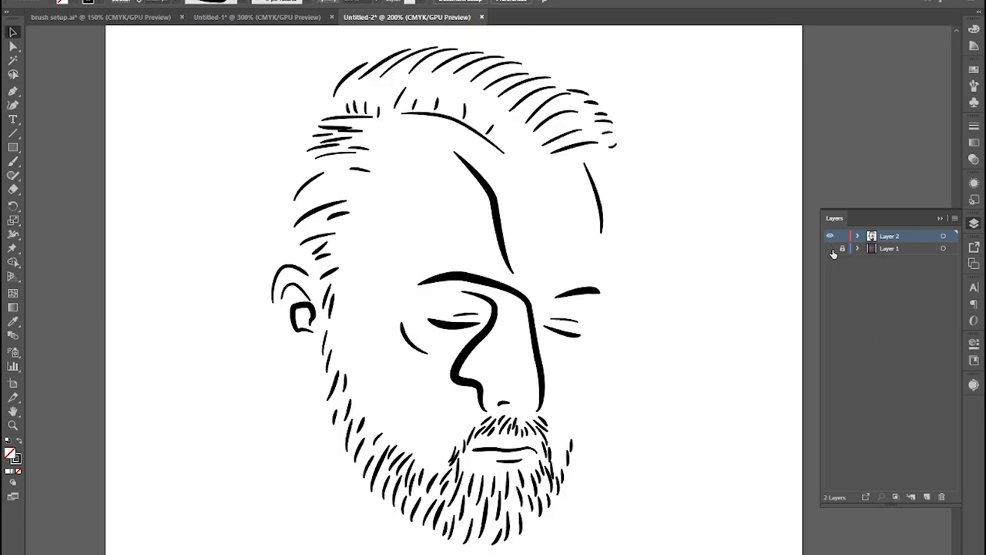
{"action": "left_click", "coordinate": [831, 248]}
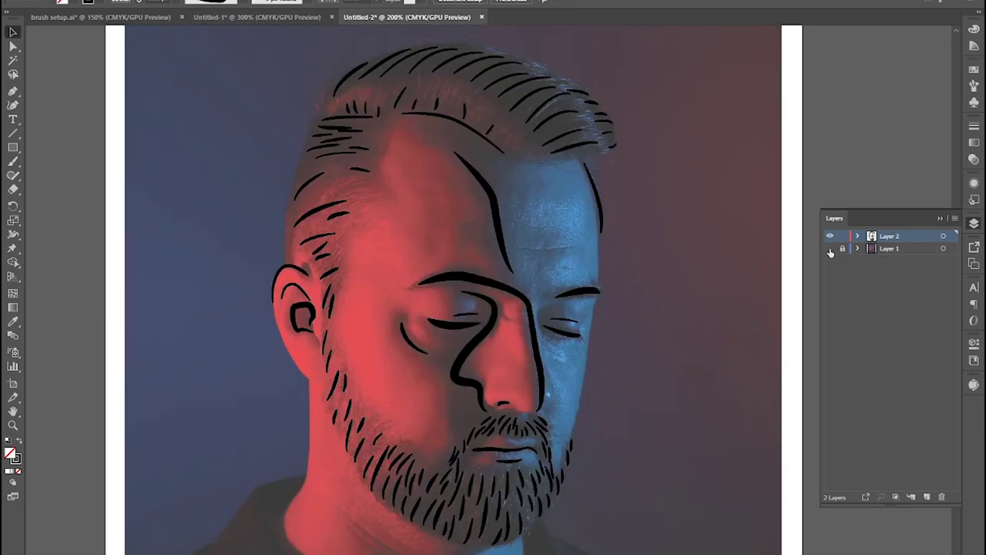
{"action": "left_click", "coordinate": [830, 248]}
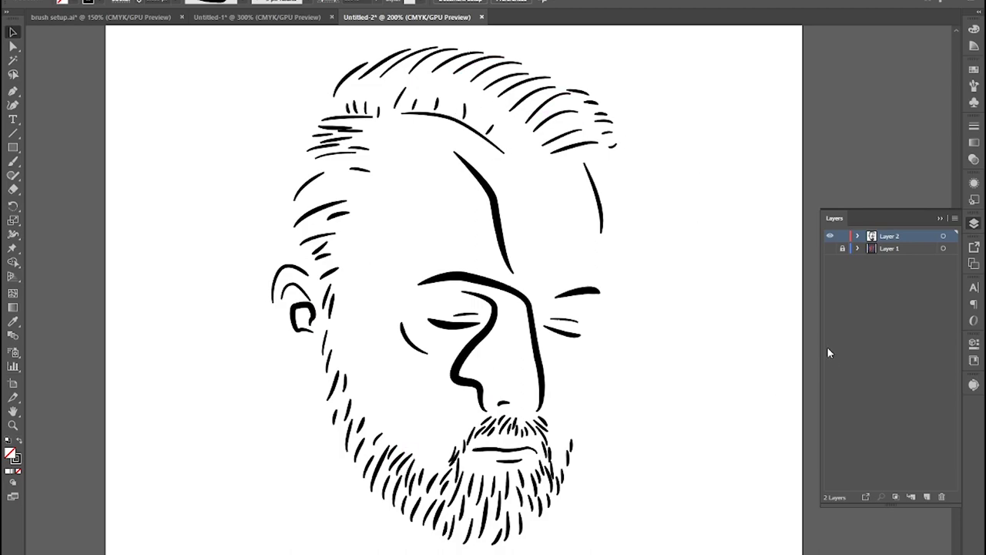
{"action": "left_click", "coordinate": [830, 248]}
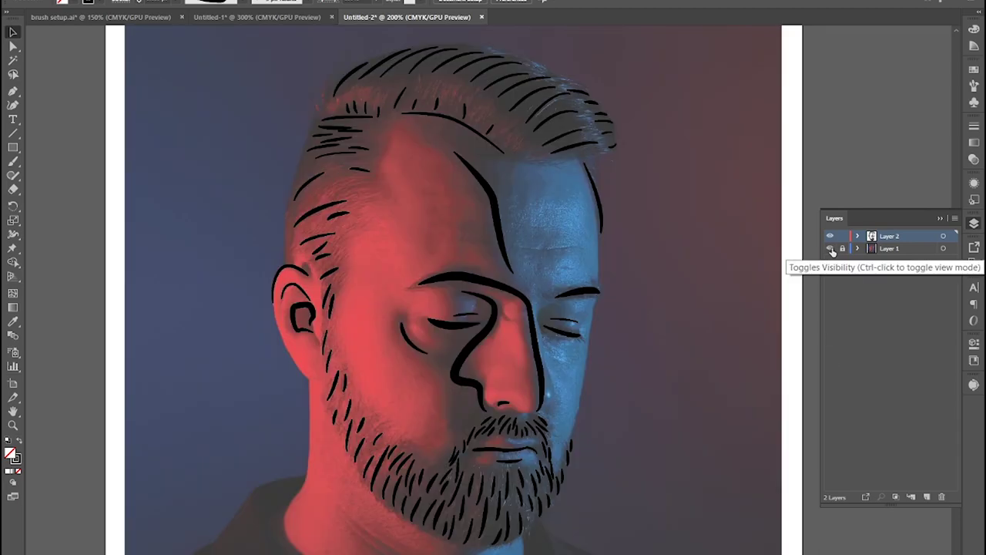
Add a new layer above the line art and make Layer 2 active again.
{"action": "left_click", "coordinate": [910, 498]}
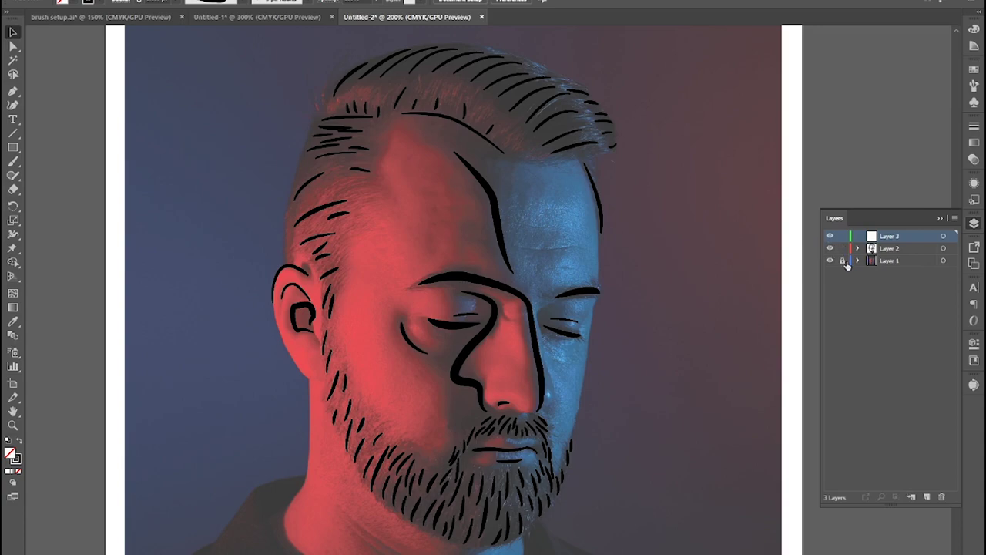
{"action": "left_click", "coordinate": [911, 248]}
Select all the line art and give its strokes round caps and round corner joins.
{"action": "scroll", "coordinate": [553, 462], "scroll_direction": "up", "scroll_amount": 7}
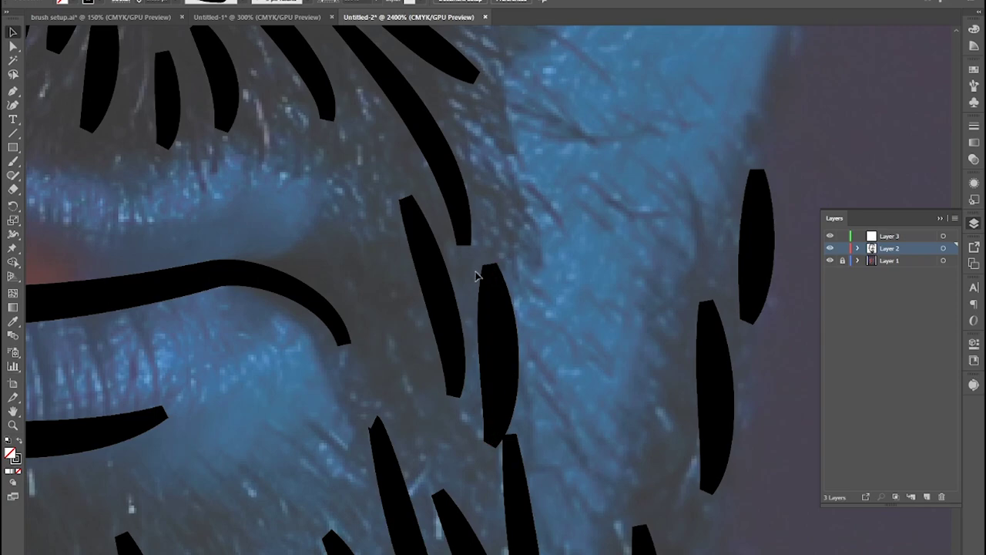
{"action": "scroll", "coordinate": [485, 285], "scroll_direction": "down", "scroll_amount": 8}
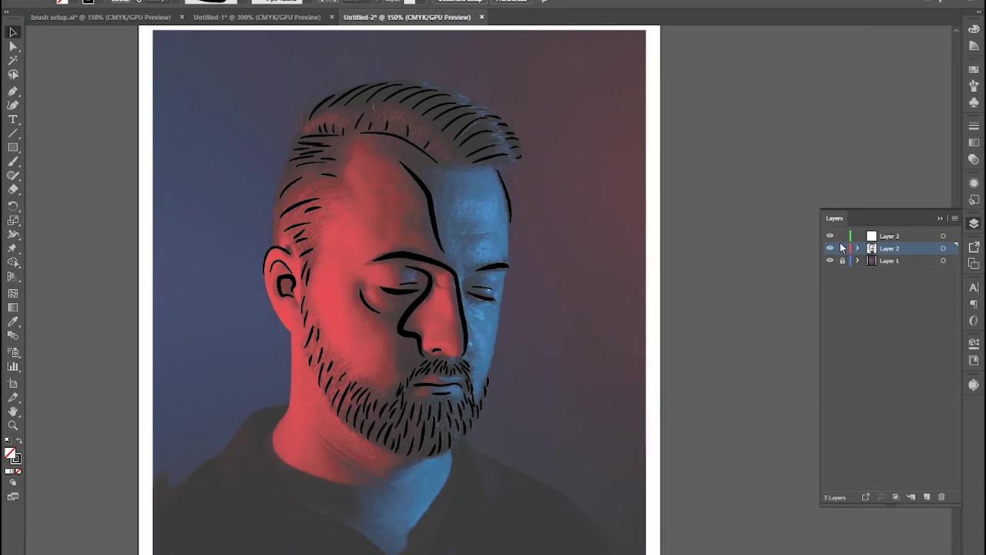
{"action": "key", "text": "ctrl+a"}
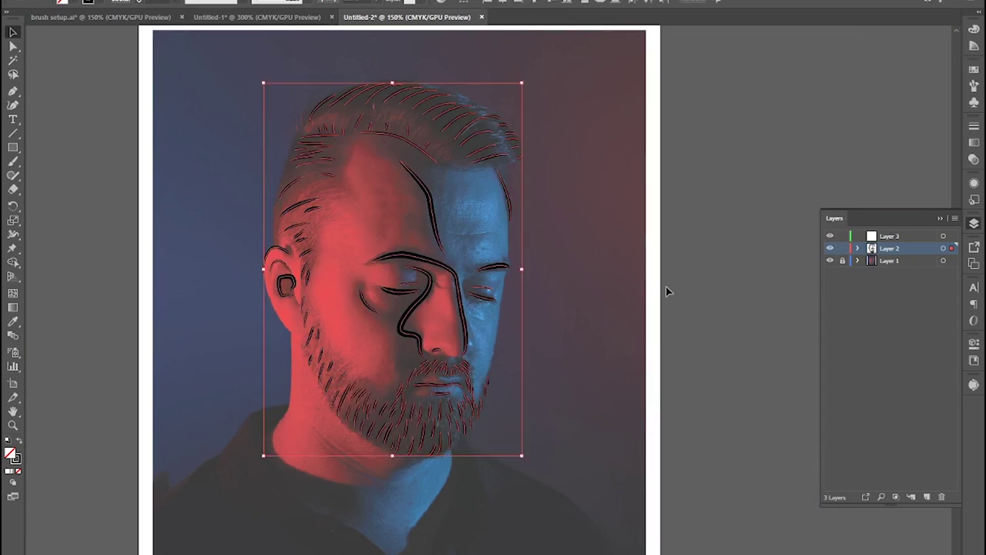
{"action": "left_click", "coordinate": [973, 128]}
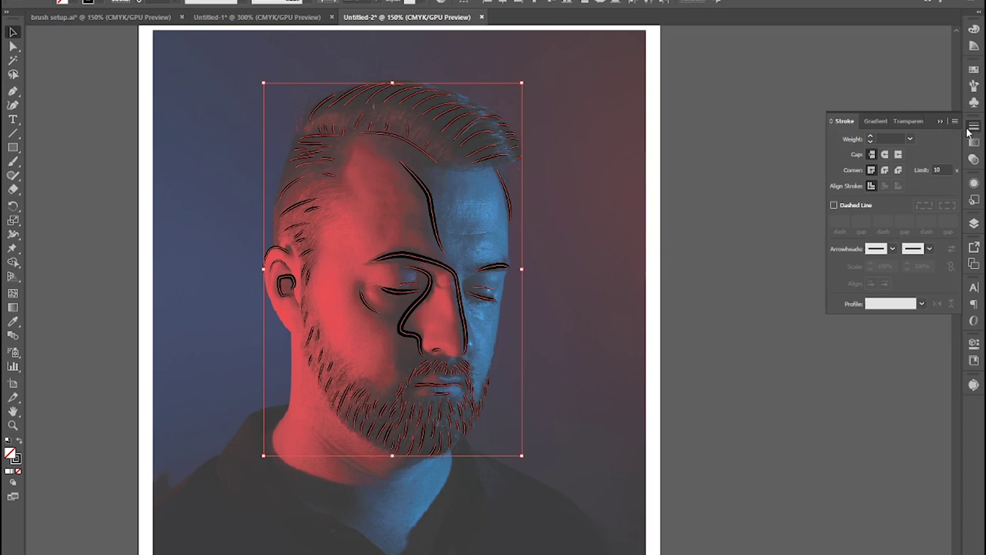
{"action": "left_click", "coordinate": [887, 157]}
{"action": "left_click", "coordinate": [884, 173]}
{"action": "scroll", "coordinate": [416, 346], "scroll_direction": "up", "scroll_amount": 8}
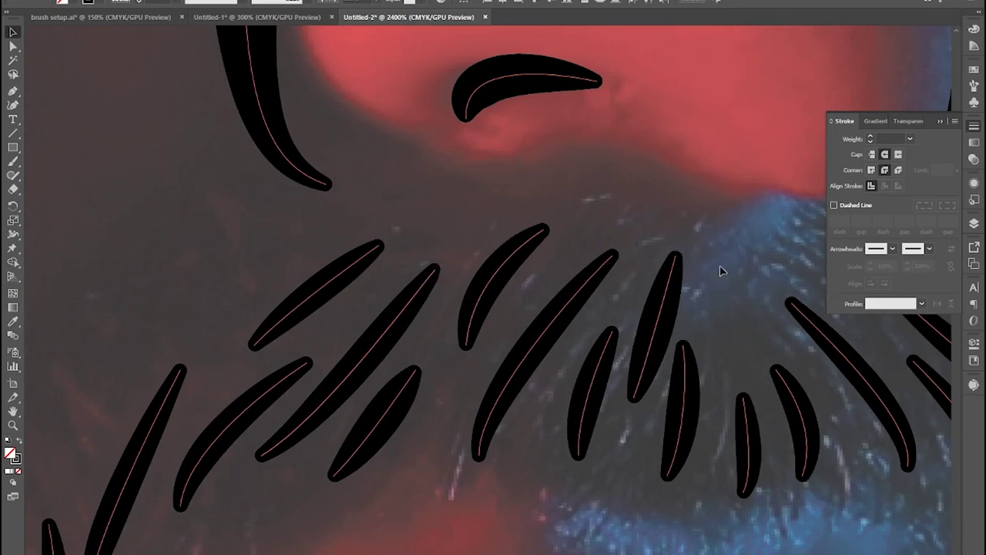
{"action": "scroll", "coordinate": [720, 270], "scroll_direction": "down", "scroll_amount": 10}
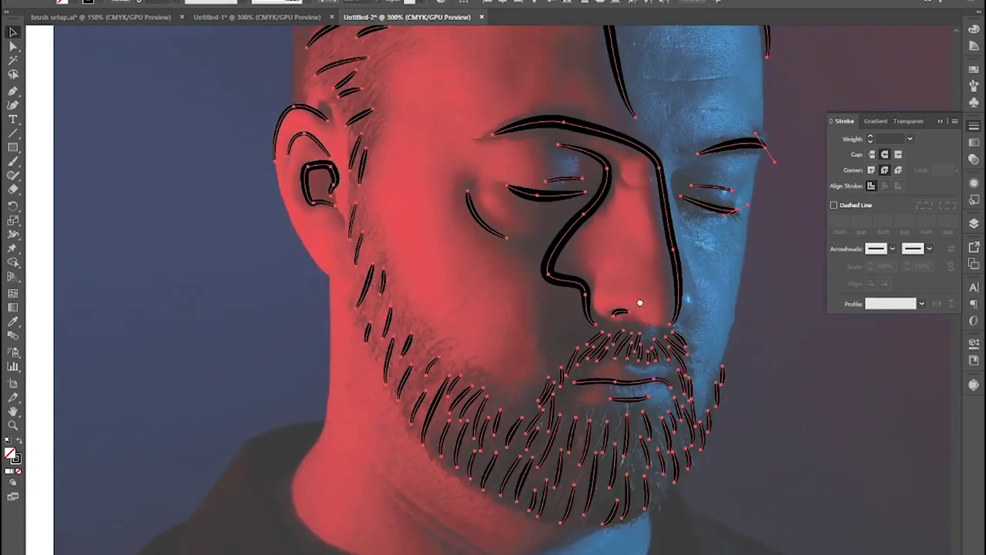
{"action": "left_click_drag", "start_coordinate": [639, 302], "coordinate": [607, 378]}
{"action": "scroll", "coordinate": [631, 326], "scroll_direction": "down", "scroll_amount": 2}
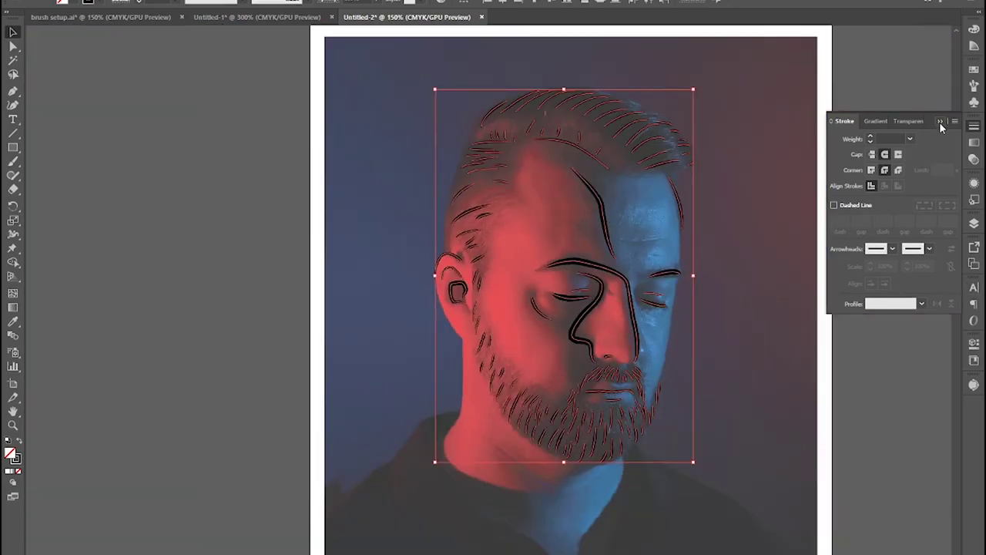
Make Layer 3 the active layer and lock the line art on Layer 2.
{"action": "left_click", "coordinate": [939, 122]}
{"action": "left_click", "coordinate": [974, 223]}
{"action": "left_click", "coordinate": [893, 238]}
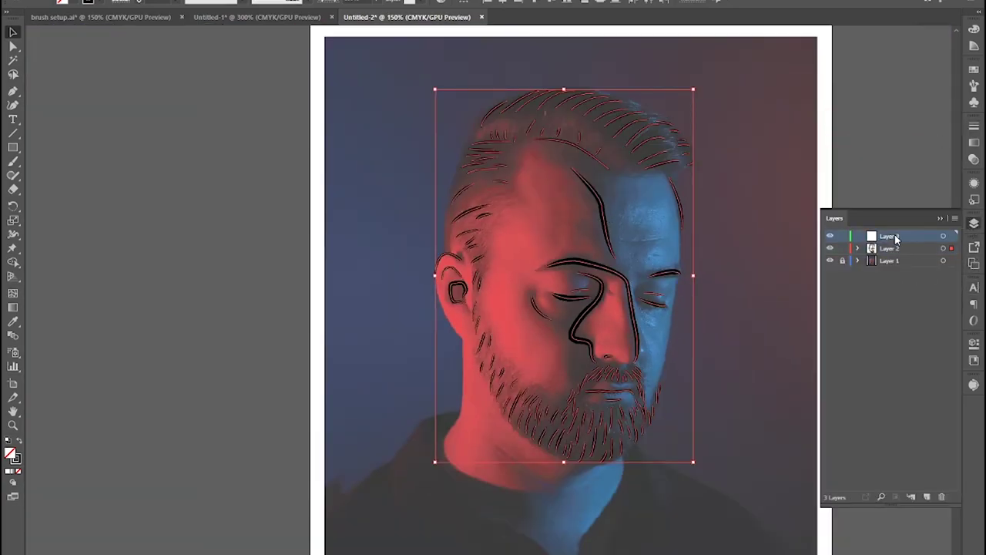
{"action": "left_click", "coordinate": [842, 248]}
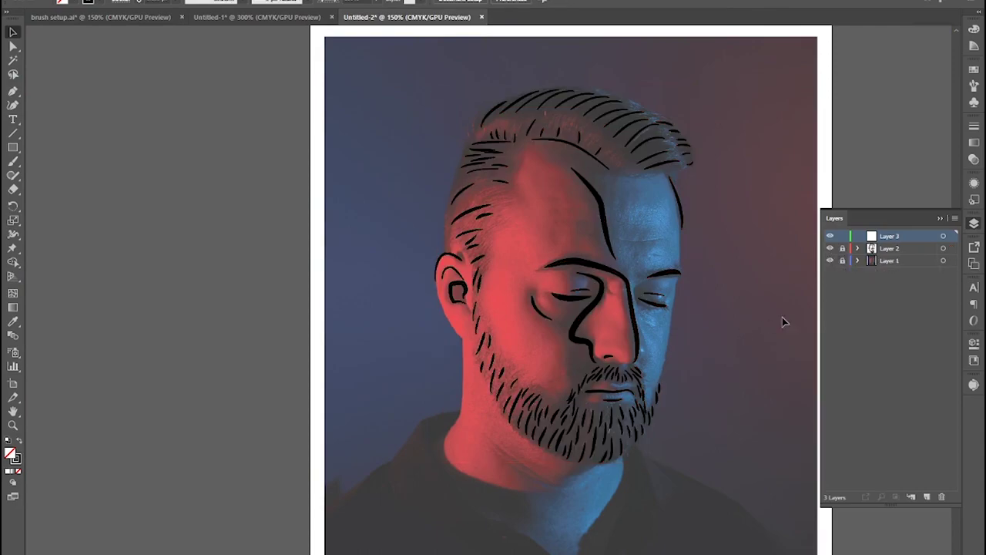
Make Layer 3 the active layer and draw red 1 pt strokes along the nose bridge and around the nose tip.
{"action": "left_click", "coordinate": [903, 250]}
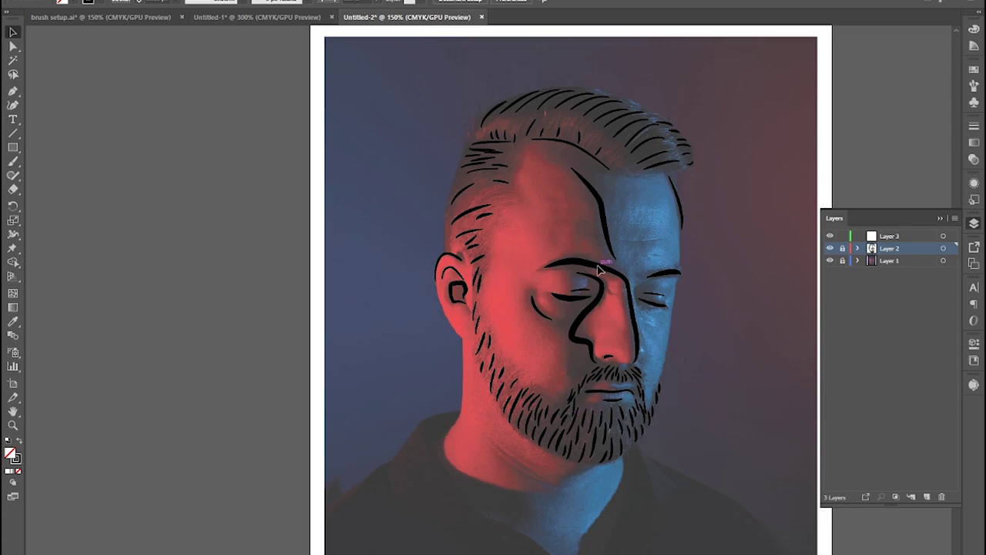
{"action": "left_click", "coordinate": [907, 238]}
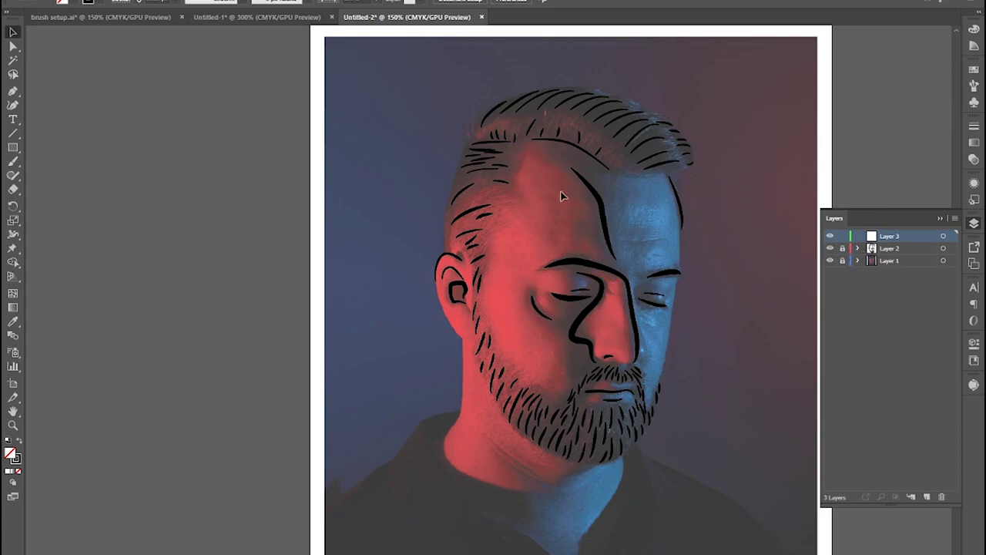
{"action": "scroll", "coordinate": [561, 266], "scroll_direction": "up", "scroll_amount": 3}
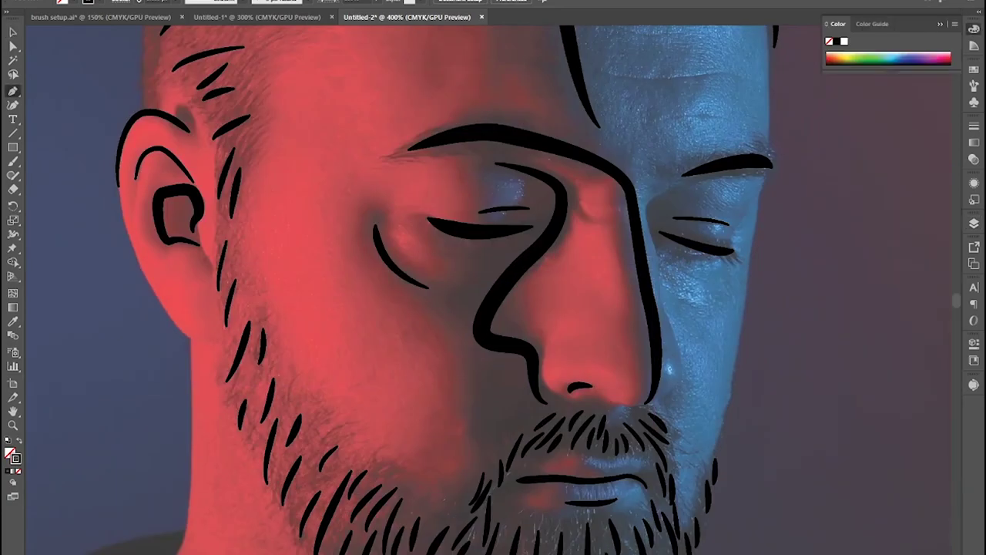
{"action": "left_click_drag", "start_coordinate": [567, 154], "coordinate": [603, 193]}
{"action": "scroll", "coordinate": [603, 192], "scroll_direction": "up", "scroll_amount": 4}
{"action": "left_click", "coordinate": [607, 168]}
{"action": "left_click", "coordinate": [618, 359]}
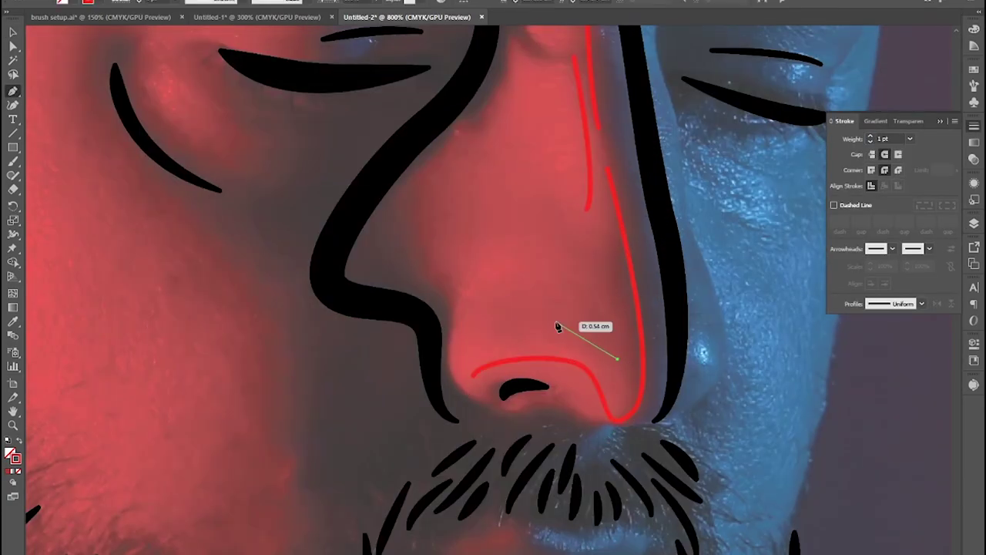
Draw curved red 1 pt strokes over the red-lit forehead, from the hairline down to above the eyebrow.
{"action": "left_click_drag", "start_coordinate": [573, 331], "coordinate": [549, 324]}
{"action": "scroll", "coordinate": [500, 323], "scroll_direction": "down", "scroll_amount": 1}
{"action": "left_click_drag", "start_coordinate": [469, 58], "coordinate": [511, 277]}
{"action": "left_click_drag", "start_coordinate": [431, 179], "coordinate": [489, 384]}
{"action": "left_click", "coordinate": [520, 356]}
{"action": "left_click_drag", "start_coordinate": [462, 219], "coordinate": [416, 180]}
{"action": "left_click", "coordinate": [395, 208], "text": "ctrl"}
{"action": "left_click", "coordinate": [319, 160]}
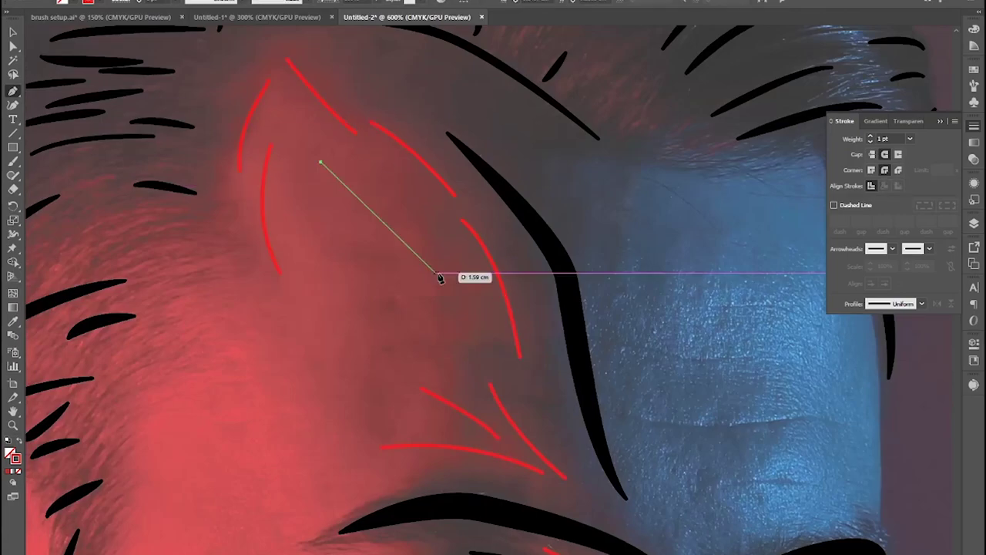
{"action": "left_click_drag", "start_coordinate": [441, 279], "coordinate": [647, 150]}
Draw red 1 pt contour strokes over the temple, around the closed eye and down the red-lit cheek.
{"action": "left_click", "coordinate": [347, 282]}
{"action": "left_click_drag", "start_coordinate": [401, 462], "coordinate": [335, 203]}
{"action": "left_click", "coordinate": [462, 359]}
{"action": "left_click_drag", "start_coordinate": [549, 455], "coordinate": [568, 491]}
{"action": "left_click_drag", "start_coordinate": [523, 317], "coordinate": [479, 291]}
{"action": "left_click", "coordinate": [478, 290]}
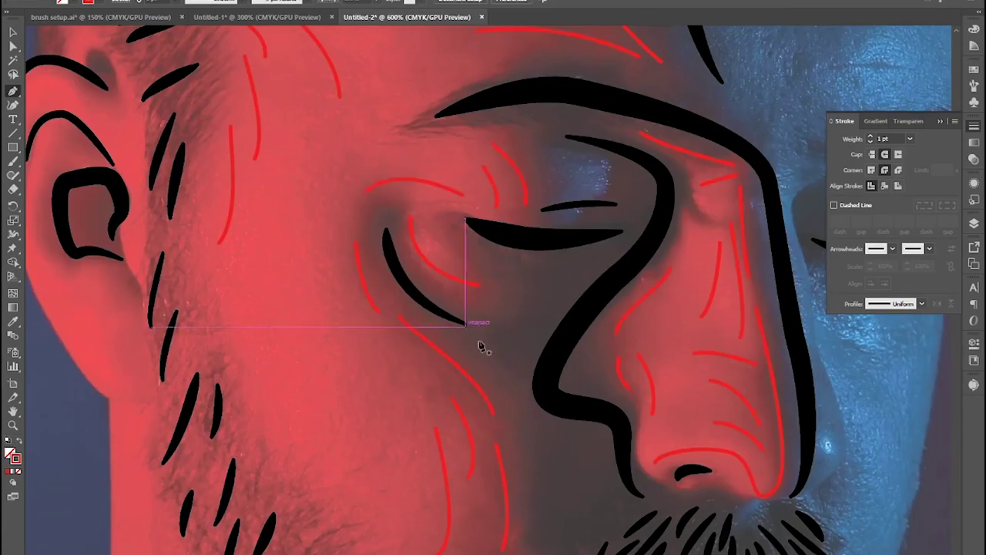
Draw red 1 pt strokes along the ear and on the red-lit parts of the upper and lower lips.
{"action": "left_click_drag", "start_coordinate": [493, 431], "coordinate": [482, 85]}
{"action": "left_click", "coordinate": [542, 295]}
{"action": "left_click_drag", "start_coordinate": [385, 101], "coordinate": [601, 501]}
{"action": "left_click", "coordinate": [269, 195]}
{"action": "left_click", "coordinate": [293, 373]}
{"action": "left_click", "coordinate": [357, 341]}
{"action": "left_click_drag", "start_coordinate": [338, 198], "coordinate": [312, 180]}
{"action": "left_click_drag", "start_coordinate": [616, 462], "coordinate": [380, 202]}
Widen the middles of the red temple and ear strokes with the Width tool so their ends taper.
{"action": "key", "text": "shift+w"}
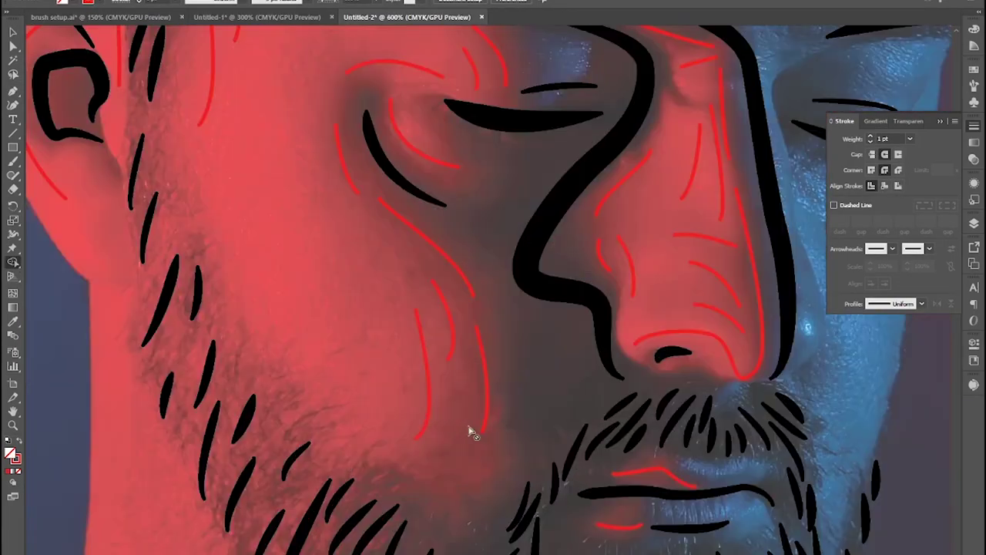
{"action": "scroll", "coordinate": [427, 317], "scroll_direction": "up", "scroll_amount": 2}
{"action": "left_click_drag", "start_coordinate": [462, 385], "coordinate": [480, 385]}
{"action": "left_click_drag", "start_coordinate": [462, 131], "coordinate": [631, 503]}
{"action": "left_click_drag", "start_coordinate": [719, 255], "coordinate": [708, 257]}
{"action": "left_click_drag", "start_coordinate": [462, 192], "coordinate": [523, 470]}
{"action": "left_click_drag", "start_coordinate": [309, 394], "coordinate": [295, 398]}
{"action": "left_click_drag", "start_coordinate": [193, 477], "coordinate": [639, 131]}
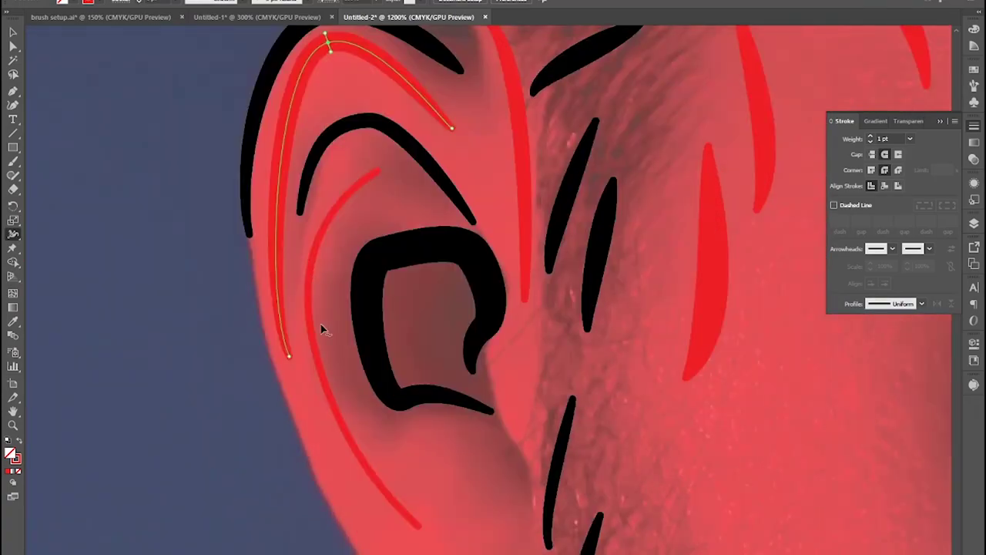
Give the remaining red strokes around the ear, eye, cheek and nose a variable width with the Width tool.
{"action": "left_click_drag", "start_coordinate": [693, 308], "coordinate": [231, 277]}
{"action": "left_click_drag", "start_coordinate": [420, 272], "coordinate": [403, 280]}
{"action": "left_click_drag", "start_coordinate": [594, 297], "coordinate": [586, 308]}
{"action": "left_click_drag", "start_coordinate": [601, 219], "coordinate": [599, 228]}
{"action": "left_click_drag", "start_coordinate": [462, 231], "coordinate": [485, 397]}
{"action": "left_click_drag", "start_coordinate": [557, 252], "coordinate": [551, 253]}
{"action": "scroll", "coordinate": [551, 254], "scroll_direction": "down", "scroll_amount": 1}
{"action": "left_click_drag", "start_coordinate": [678, 362], "coordinate": [689, 178]}
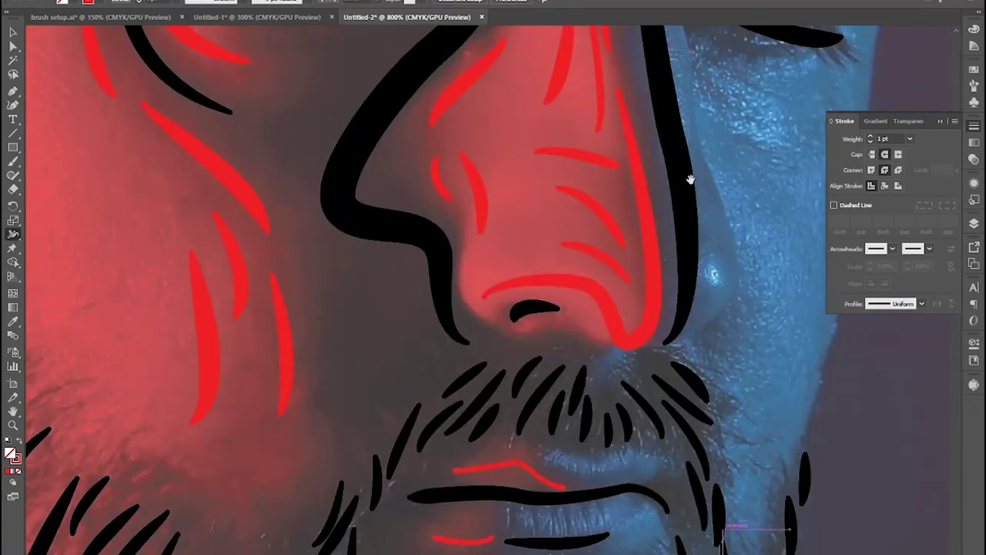
Adjust the curve of the red stroke at the nose tip with the Direct Selection tool.
{"action": "key", "text": "a"}
{"action": "left_click_drag", "start_coordinate": [627, 339], "coordinate": [590, 359]}
{"action": "scroll", "coordinate": [634, 372], "scroll_direction": "down", "scroll_amount": 2}
{"action": "left_click_drag", "start_coordinate": [709, 319], "coordinate": [693, 443]}
Widen the middles of the red forehead and lip strokes with the Width tool.
{"action": "key", "text": "shift+w"}
{"action": "scroll", "coordinate": [520, 154], "scroll_direction": "up", "scroll_amount": 3}
{"action": "left_click_drag", "start_coordinate": [577, 196], "coordinate": [593, 184]}
{"action": "left_click_drag", "start_coordinate": [531, 115], "coordinate": [544, 440]}
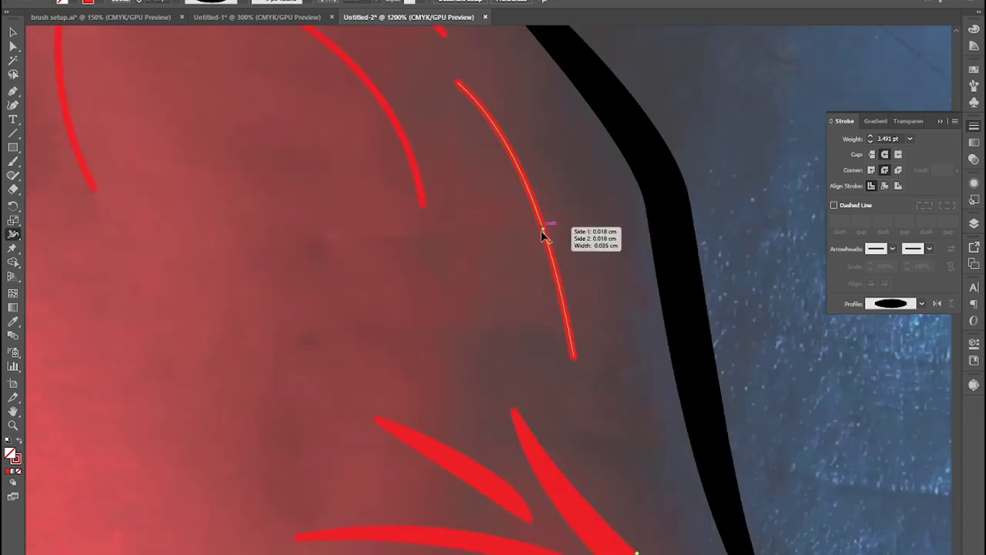
{"action": "left_click_drag", "start_coordinate": [347, 116], "coordinate": [620, 481]}
{"action": "left_click_drag", "start_coordinate": [429, 193], "coordinate": [418, 201]}
{"action": "left_click_drag", "start_coordinate": [539, 501], "coordinate": [324, 62]}
{"action": "left_click_drag", "start_coordinate": [515, 388], "coordinate": [514, 376]}
{"action": "left_click_drag", "start_coordinate": [439, 502], "coordinate": [439, 513]}
{"action": "scroll", "coordinate": [509, 444], "scroll_direction": "down", "scroll_amount": 5}
Hide the photo on Layer 1 and toggle Layers 2 and 3 to compare the black and red line work.
{"action": "left_click", "coordinate": [973, 222]}
{"action": "left_click", "coordinate": [829, 260]}
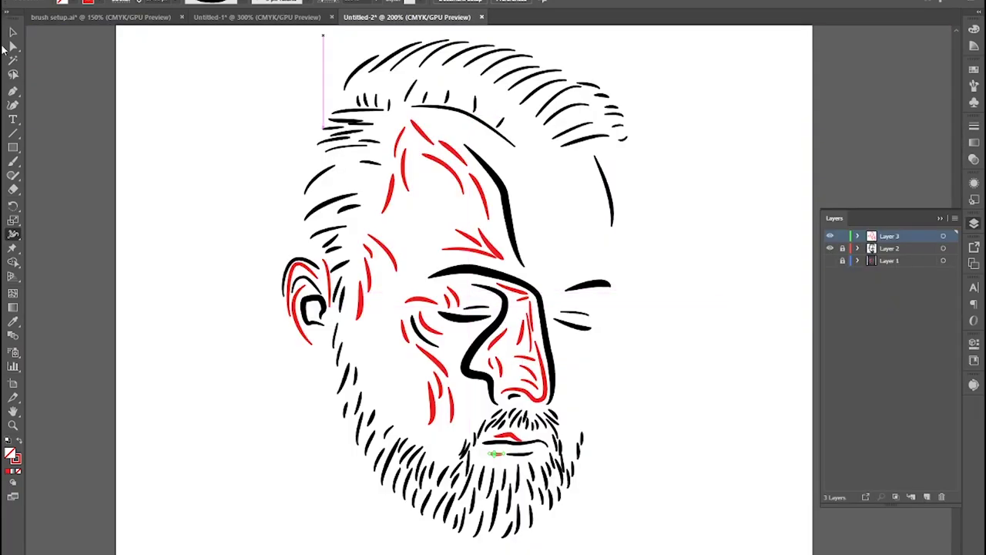
{"action": "left_click", "coordinate": [12, 33]}
{"action": "left_click", "coordinate": [366, 294]}
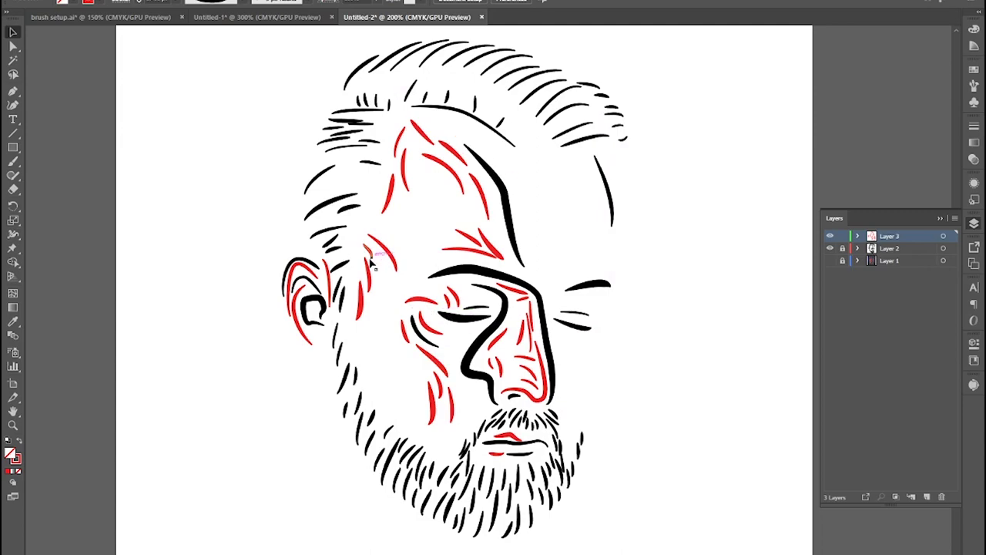
{"action": "left_click", "coordinate": [829, 248]}
{"action": "left_click", "coordinate": [831, 248]}
{"action": "left_click", "coordinate": [830, 236]}
{"action": "left_click", "coordinate": [830, 235]}
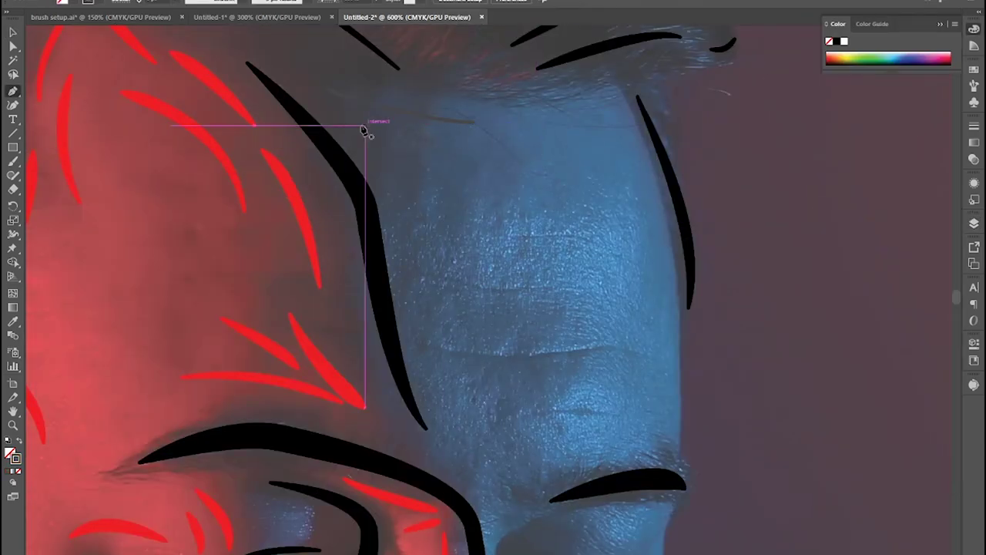
Draw thin dark gray strokes following the wrinkles and shading of the blue-lit forehead.
{"action": "left_click", "coordinate": [453, 281]}
{"action": "left_click", "coordinate": [520, 291]}
{"action": "left_click", "coordinate": [626, 352]}
{"action": "left_click", "coordinate": [500, 411]}
{"action": "left_click", "coordinate": [544, 389]}
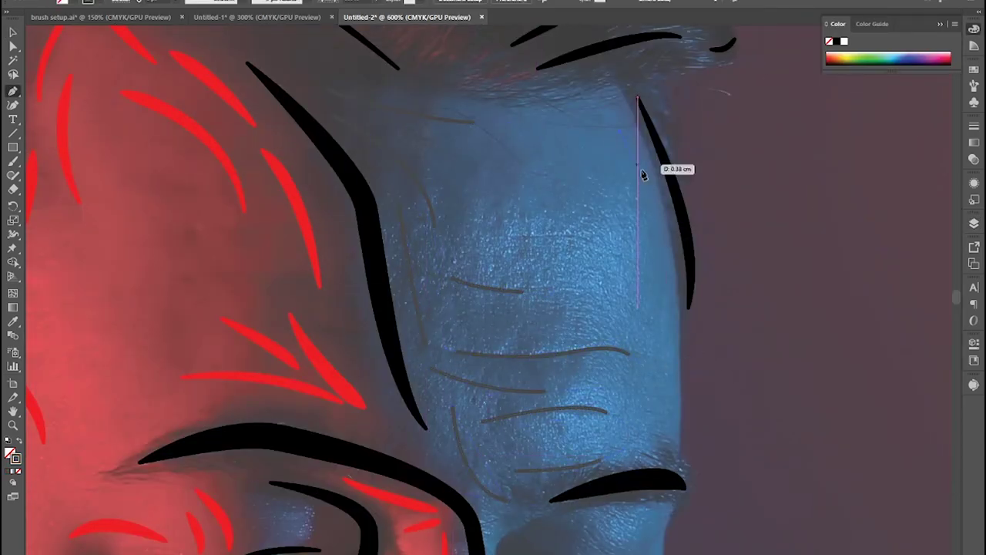
Draw more dark gray strokes along the outer edge of the blue-lit forehead and between the black hair strokes.
{"action": "left_click_drag", "start_coordinate": [643, 174], "coordinate": [676, 410]}
{"action": "left_click", "coordinate": [526, 328]}
{"action": "left_click_drag", "start_coordinate": [680, 309], "coordinate": [699, 295]}
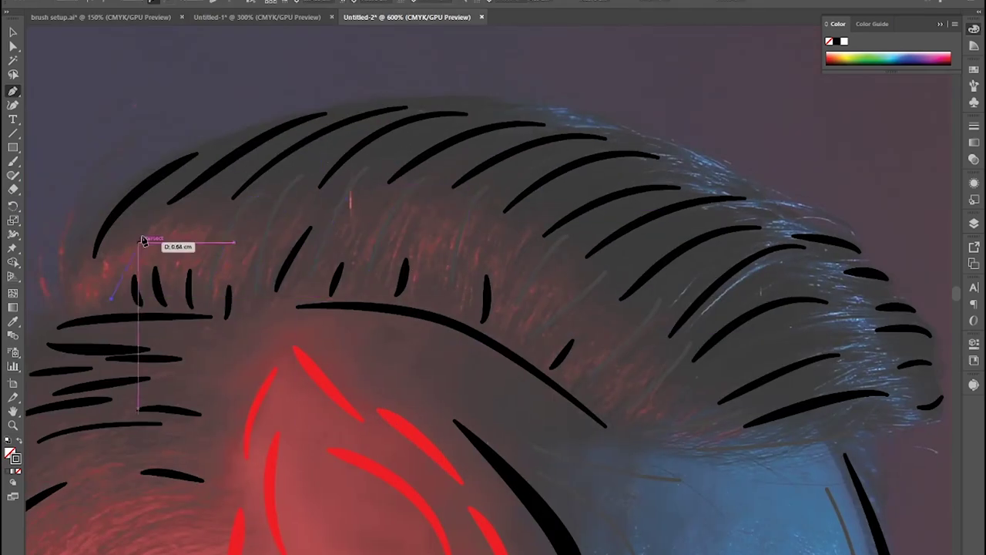
{"action": "left_click", "coordinate": [334, 235]}
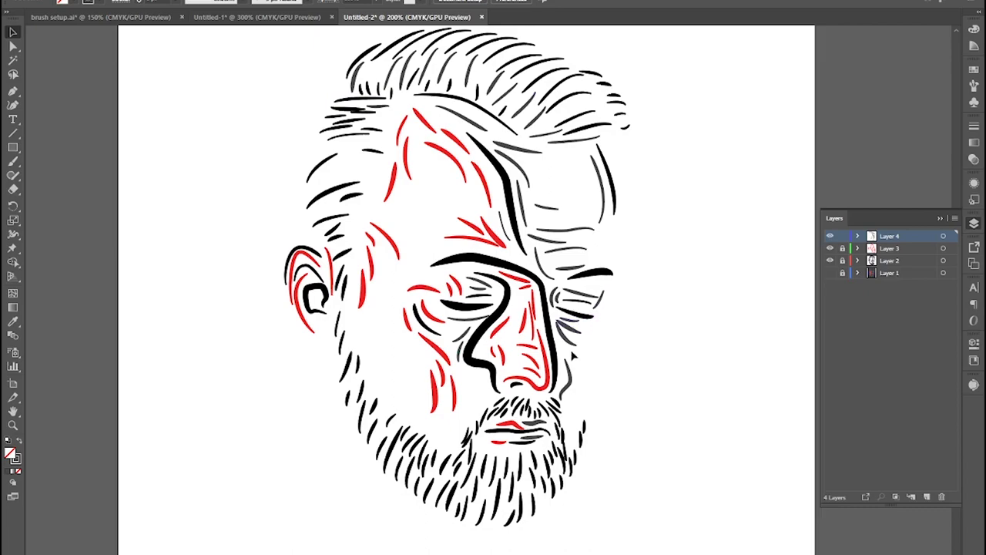
Show the photo on Layer 1, make Layer 3 active, and sample the red stroke style with the Eyedropper tool.
{"action": "left_click", "coordinate": [830, 273]}
{"action": "scroll", "coordinate": [571, 114], "scroll_direction": "up", "scroll_amount": 4}
{"action": "left_click_drag", "start_coordinate": [510, 108], "coordinate": [628, 176]}
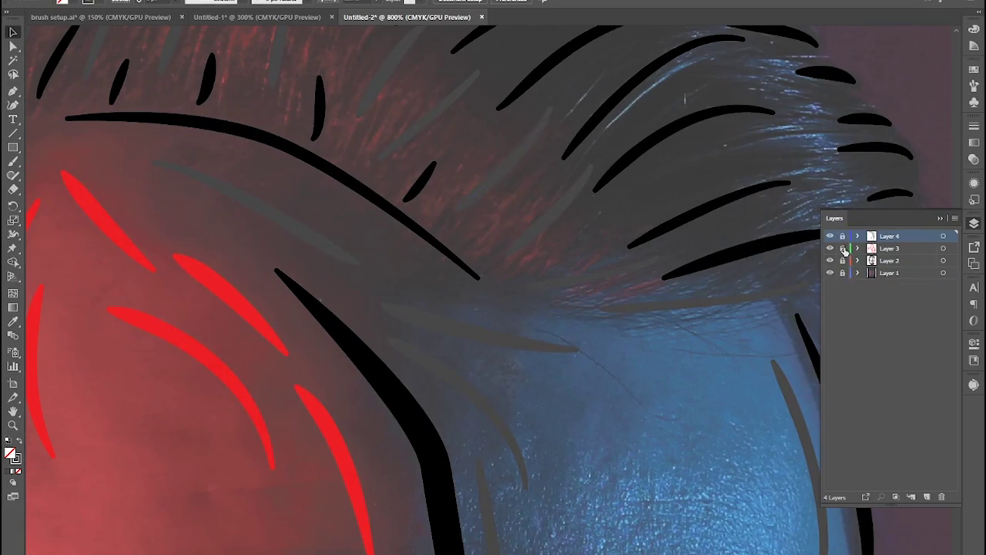
{"action": "left_click", "coordinate": [891, 250]}
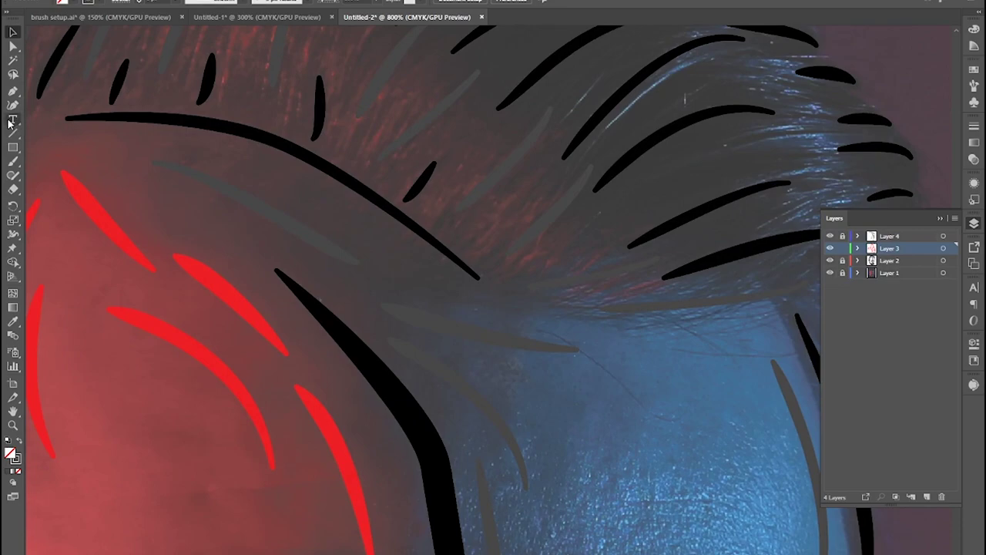
{"action": "left_click", "coordinate": [13, 91]}
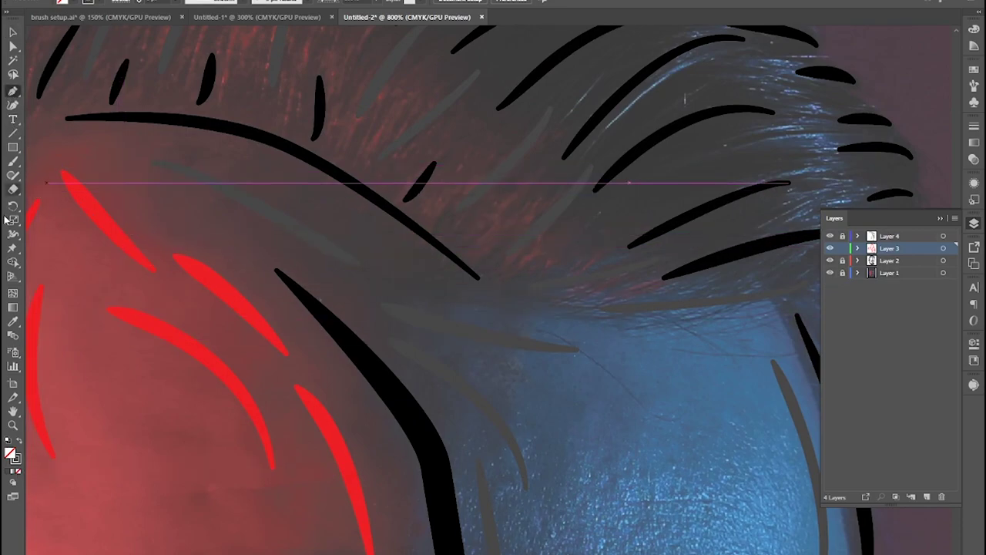
{"action": "left_click", "coordinate": [12, 322]}
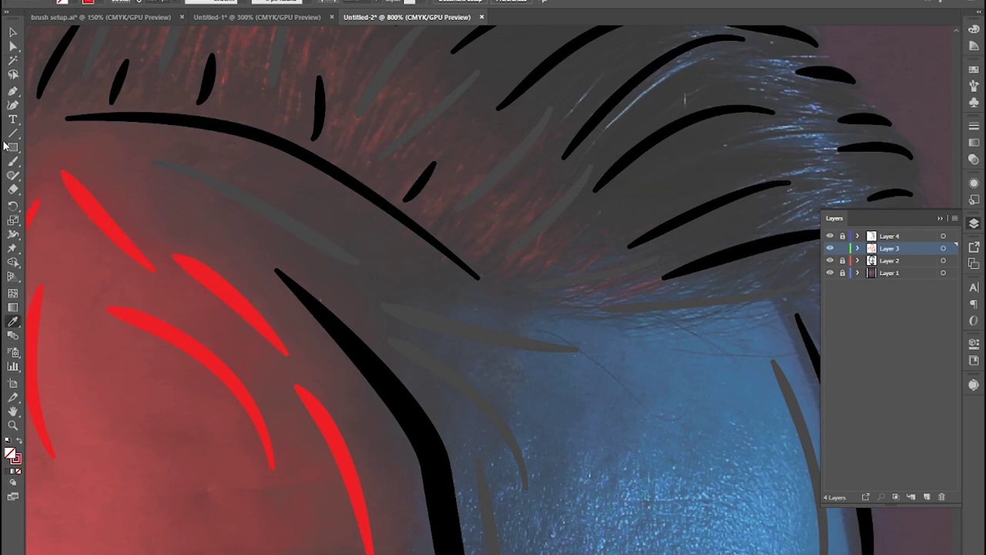
Draw a short curved red stroke in the hair just above the front hairline with the Pen tool.
{"action": "left_click", "coordinate": [12, 91]}
{"action": "left_click_drag", "start_coordinate": [645, 227], "coordinate": [622, 274]}
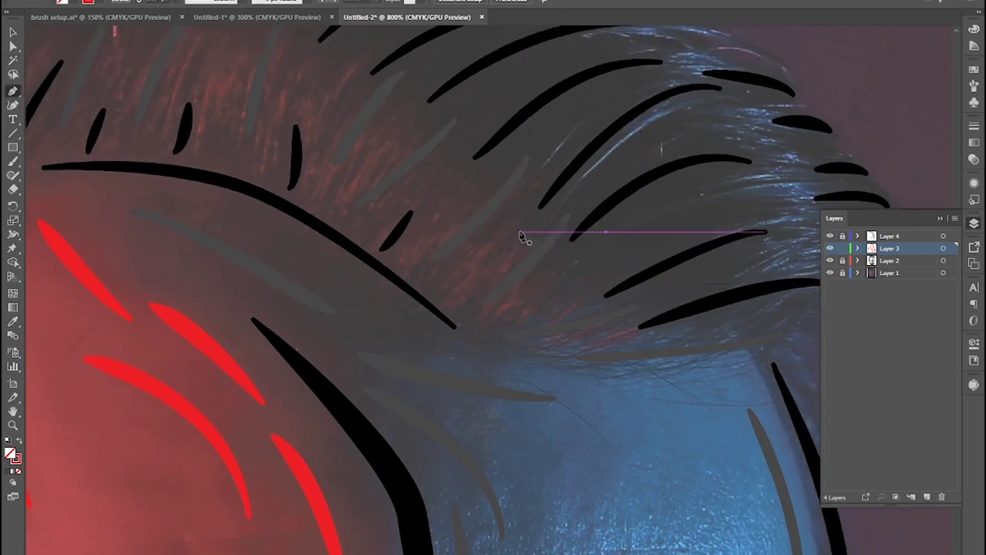
{"action": "left_click_drag", "start_coordinate": [518, 221], "coordinate": [515, 227]}
{"action": "left_click_drag", "start_coordinate": [460, 282], "coordinate": [440, 293]}
{"action": "left_click", "coordinate": [448, 187], "text": "ctrl"}
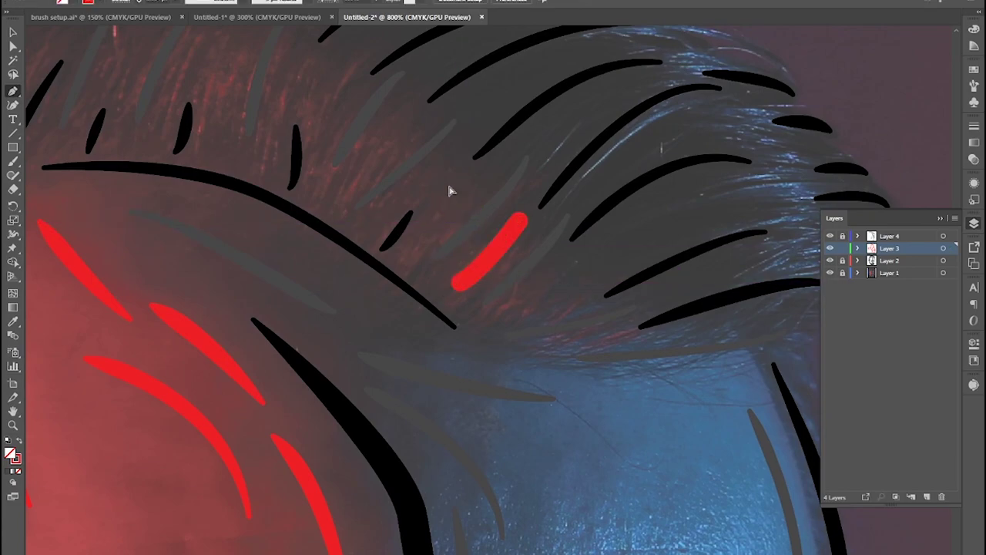
Set the new red hair stroke's weight to 1 pt.
{"action": "left_click", "coordinate": [508, 247], "text": "ctrl"}
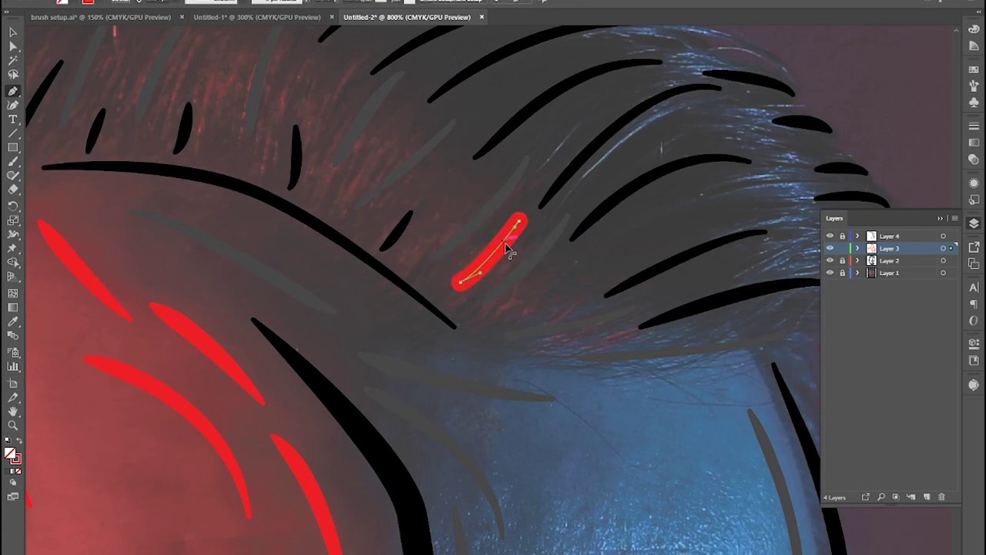
{"action": "left_click", "coordinate": [974, 125]}
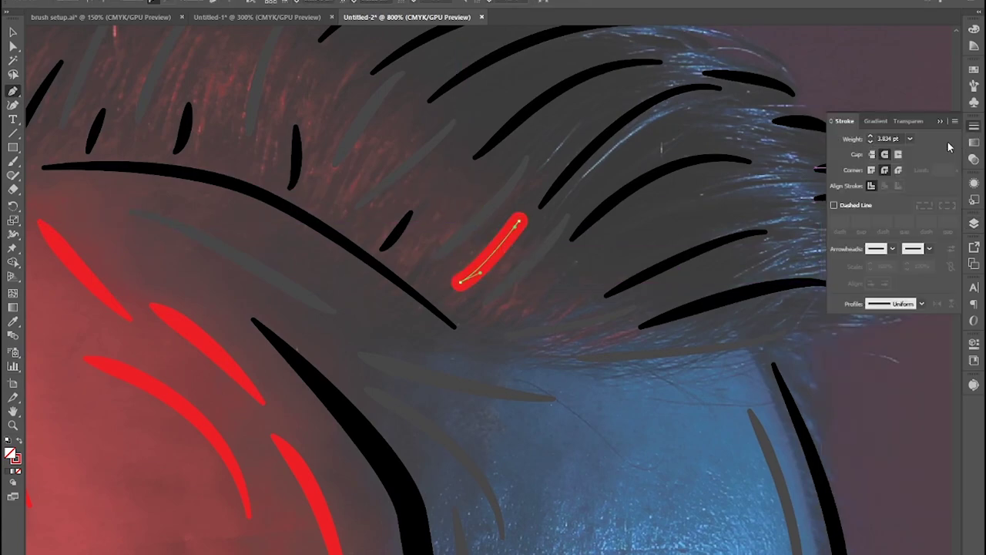
{"action": "left_click", "coordinate": [895, 138]}
{"action": "type", "text": "1"}
{"action": "key", "text": "Return"}
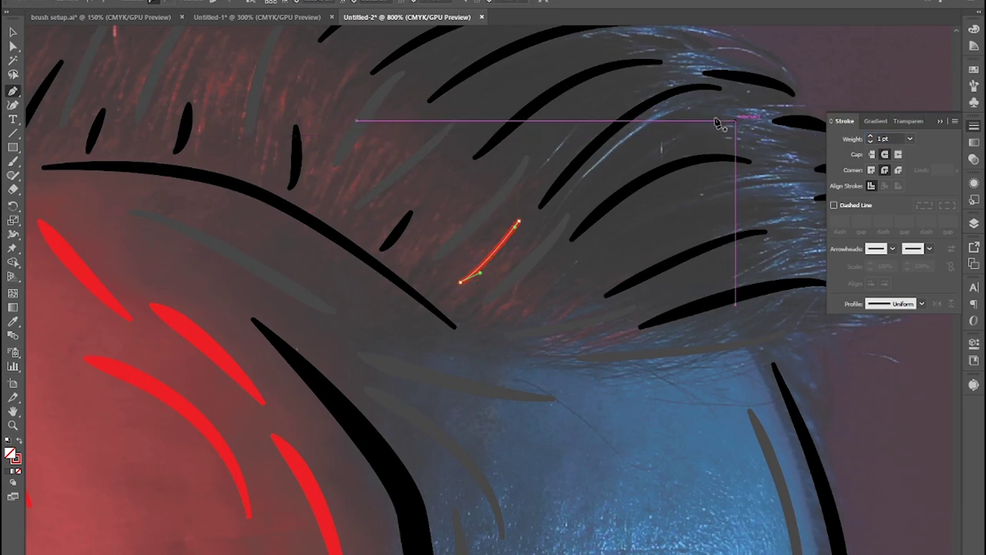
Draw further short red 1 pt strokes between the hair lines, working back along the hairline.
{"action": "left_click", "coordinate": [462, 180]}
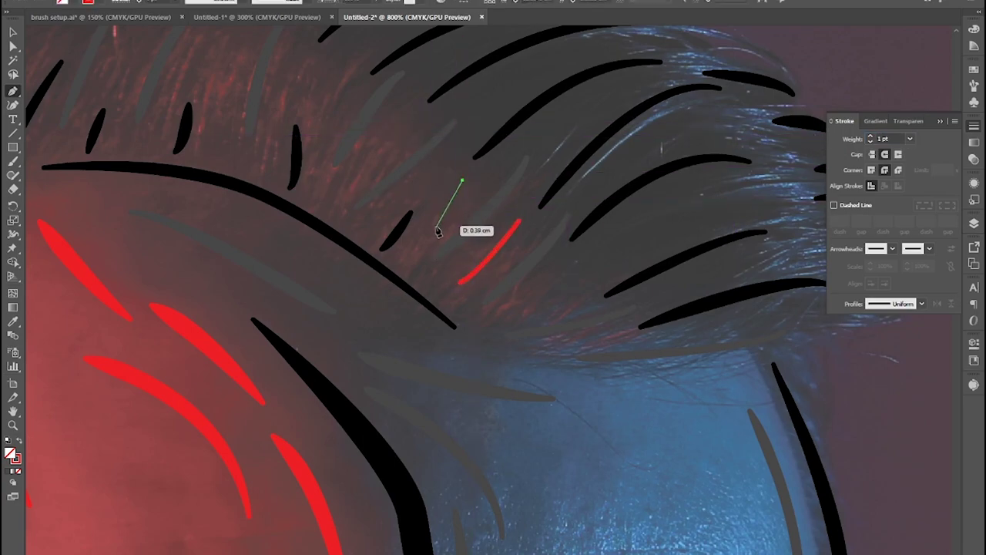
{"action": "left_click_drag", "start_coordinate": [429, 231], "coordinate": [418, 241]}
{"action": "left_click", "coordinate": [417, 138], "text": "ctrl"}
{"action": "left_click_drag", "start_coordinate": [407, 122], "coordinate": [331, 194]}
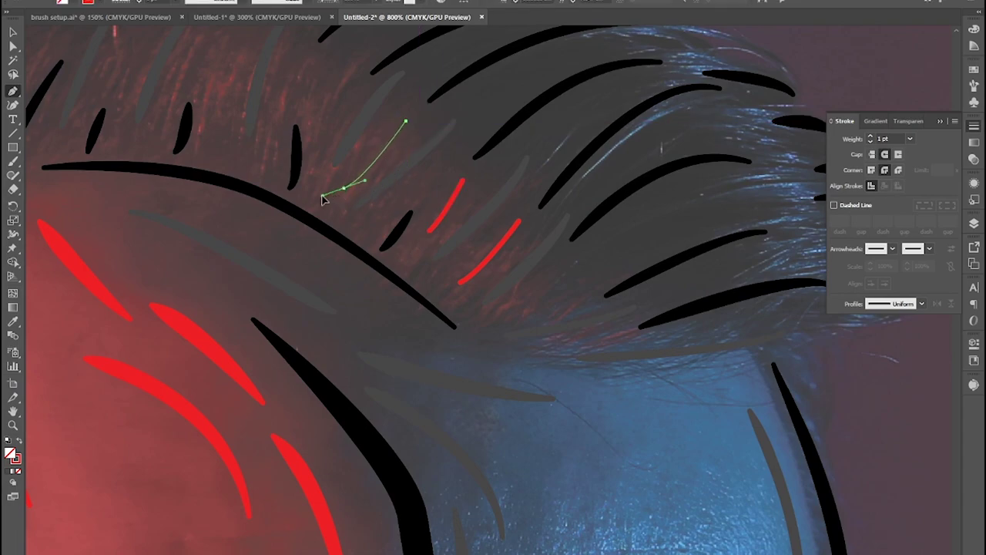
{"action": "left_click_drag", "start_coordinate": [319, 211], "coordinate": [295, 260]}
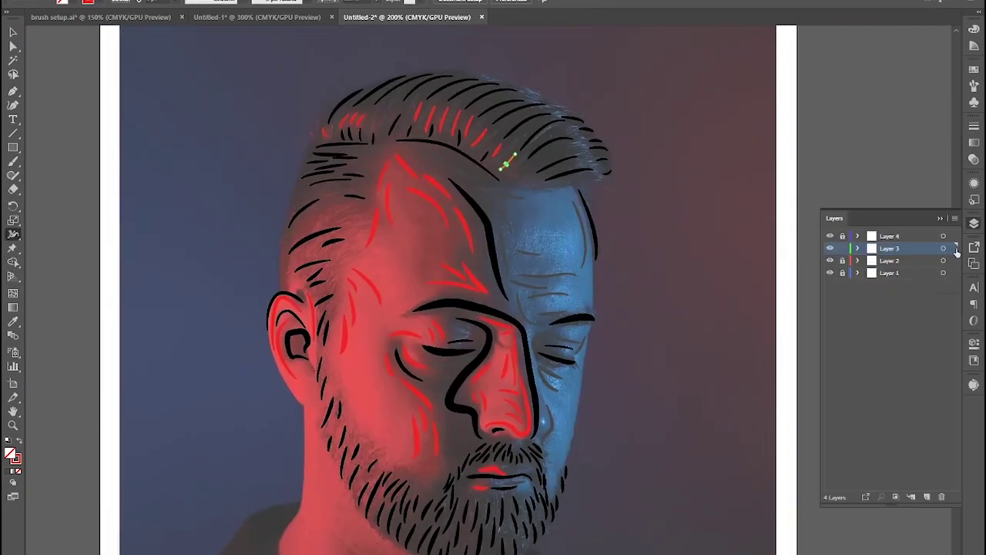
Hide the photo on Layer 1 and make Layer 2 the active layer.
{"action": "left_click", "coordinate": [830, 273]}
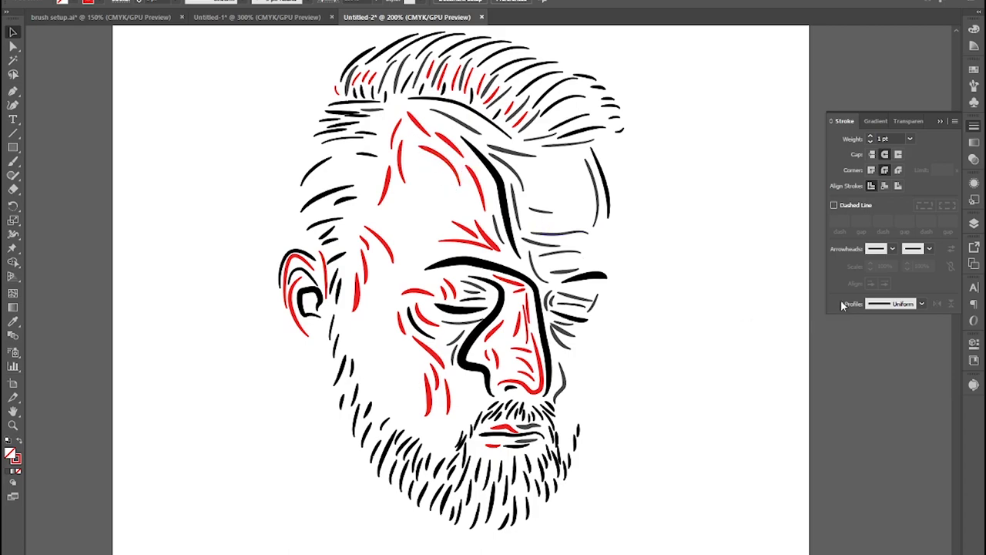
{"action": "left_click", "coordinate": [974, 224]}
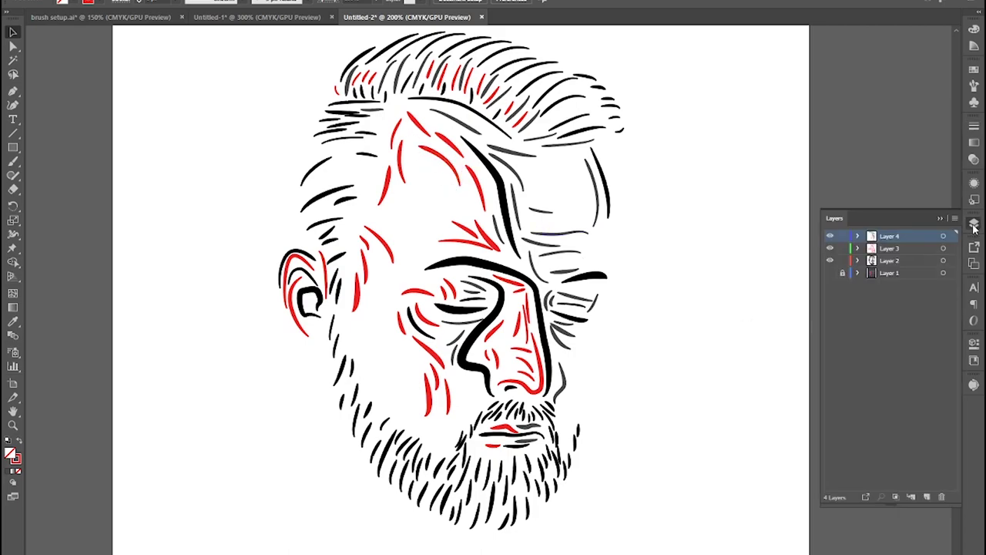
{"action": "left_click", "coordinate": [893, 262]}
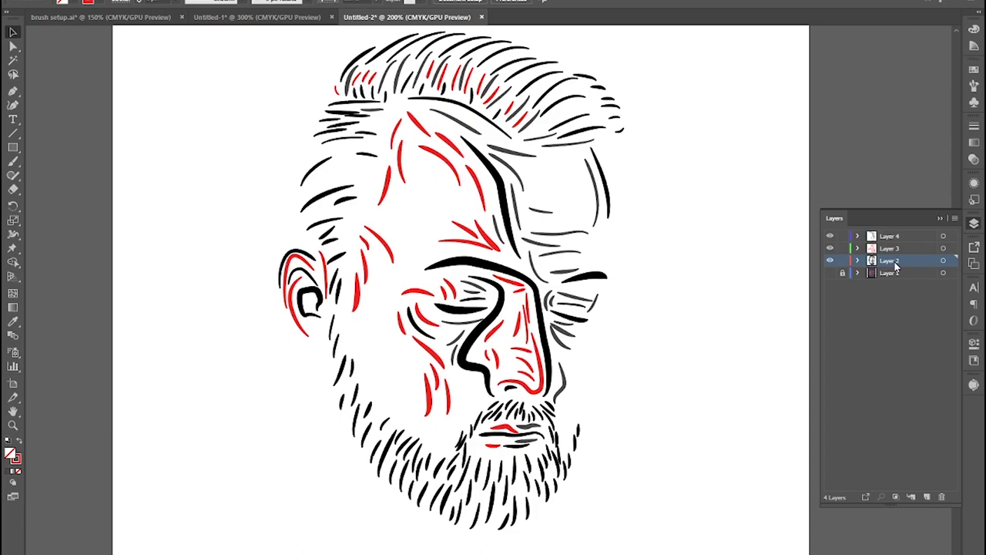
Toggle Layers 3 and 4 off and on to compare the black base lines with the full line art.
{"action": "left_click", "coordinate": [830, 248]}
{"action": "left_click", "coordinate": [830, 235]}
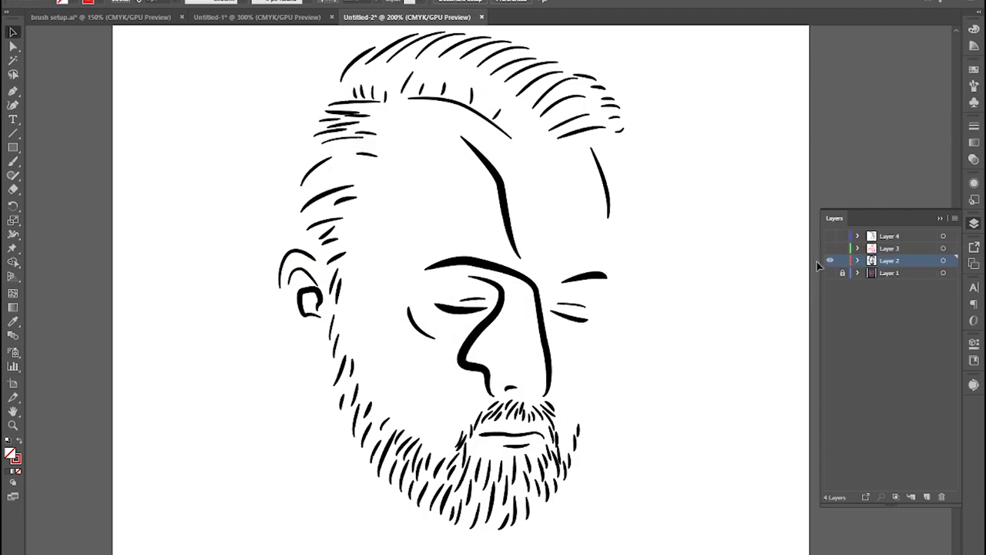
{"action": "left_click", "coordinate": [829, 235]}
{"action": "left_click", "coordinate": [829, 248]}
{"action": "scroll", "coordinate": [669, 295], "scroll_direction": "up", "scroll_amount": 3}
{"action": "scroll", "coordinate": [669, 295], "scroll_direction": "down", "scroll_amount": 4}
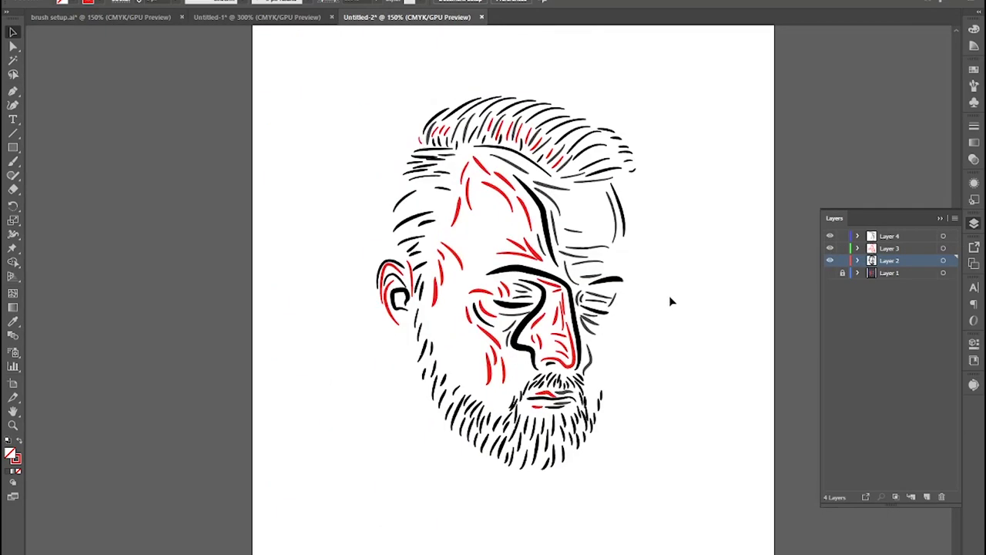
Select all the black, red and gray strokes of the portrait and convert them to filled shapes with Outline Stroke.
{"action": "left_click_drag", "start_coordinate": [713, 297], "coordinate": [684, 295]}
{"action": "left_click_drag", "start_coordinate": [269, 59], "coordinate": [676, 476]}
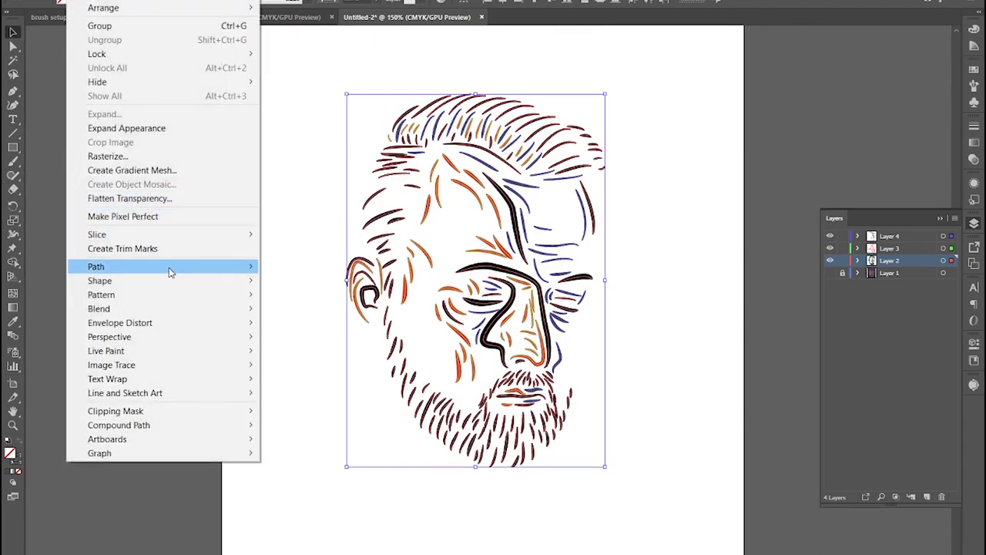
{"action": "mouse_move", "coordinate": [171, 269]}
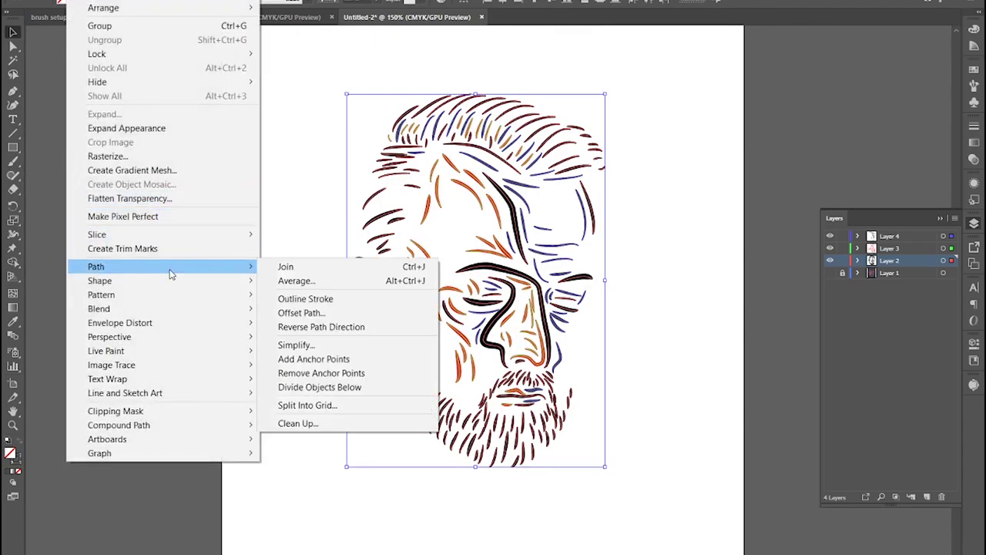
{"action": "left_click", "coordinate": [345, 302]}
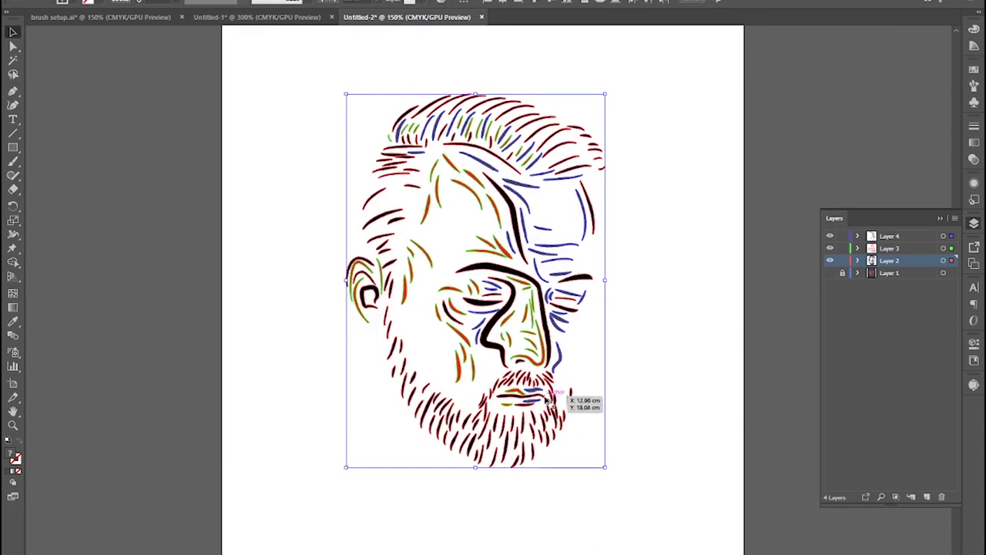
Examine the outlined strokes around the mouth and nose up close, and clear the selection.
{"action": "scroll", "coordinate": [545, 398], "scroll_direction": "up", "scroll_amount": 8}
{"action": "key", "text": "space"}
{"action": "left_click_drag", "start_coordinate": [640, 396], "coordinate": [519, 345]}
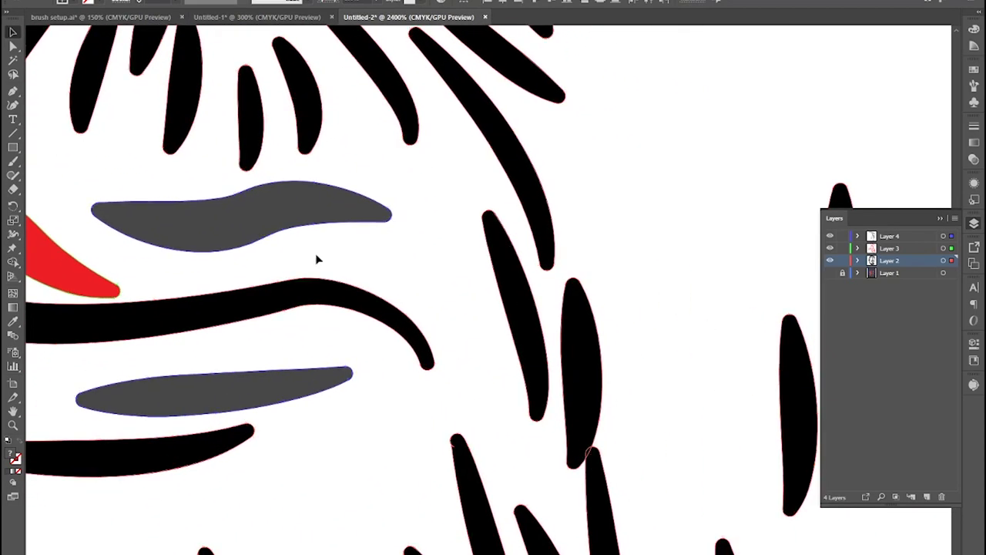
{"action": "scroll", "coordinate": [316, 260], "scroll_direction": "up", "scroll_amount": 15}
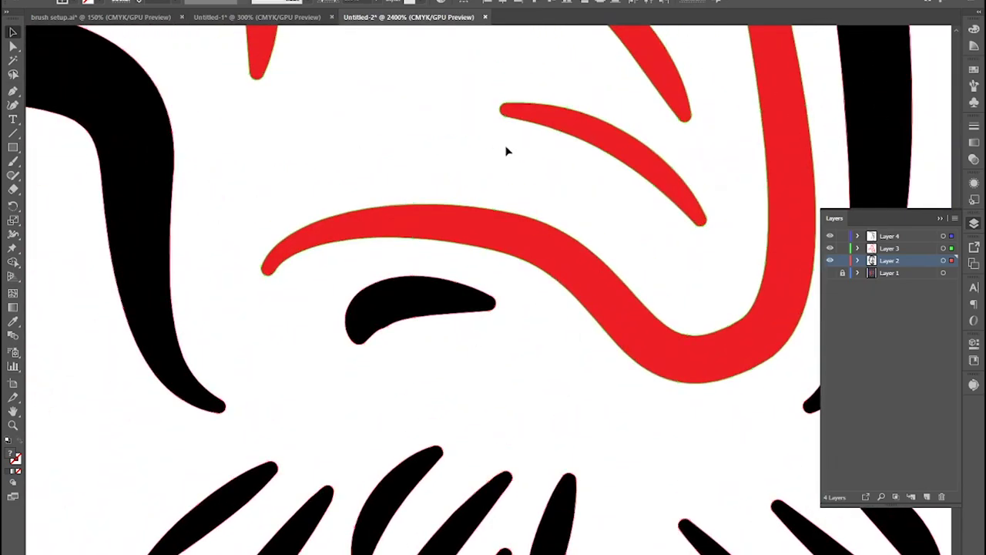
{"action": "scroll", "coordinate": [342, 243], "scroll_direction": "down", "scroll_amount": 6}
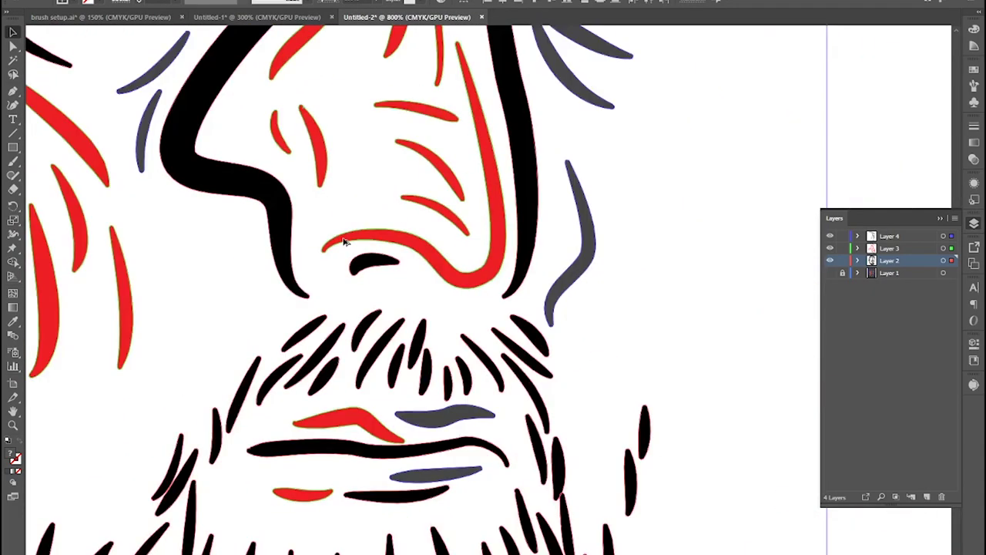
{"action": "scroll", "coordinate": [345, 242], "scroll_direction": "down", "scroll_amount": 1}
{"action": "left_click_drag", "start_coordinate": [461, 218], "coordinate": [620, 327]}
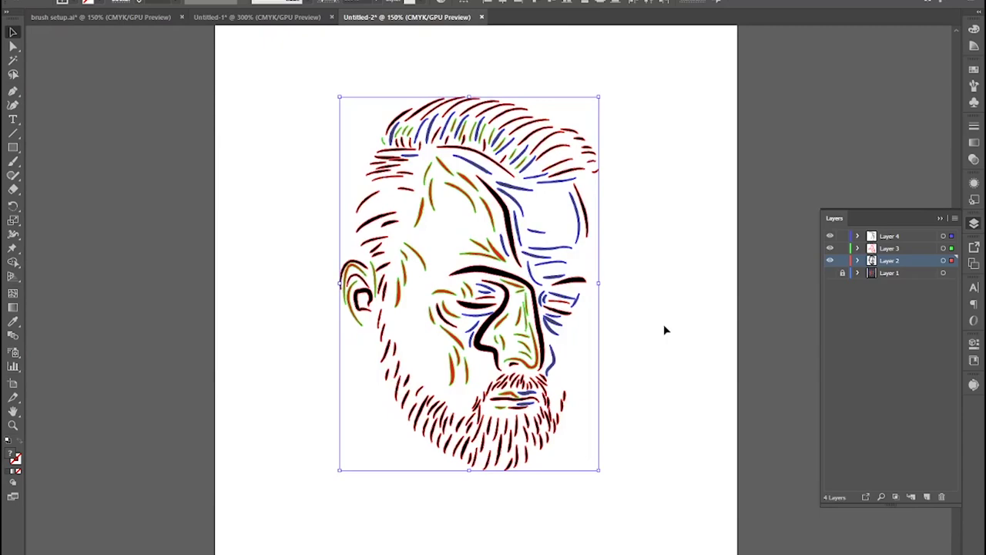
{"action": "left_click", "coordinate": [664, 329]}
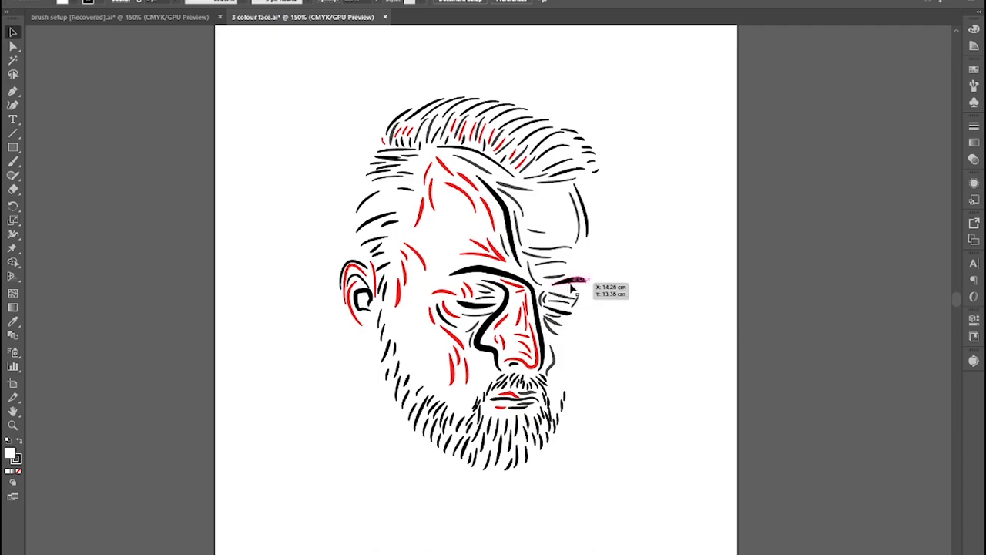
Draw a small black-stroked square with the Rectangle tool in the empty area above and left of the hair.
{"action": "scroll", "coordinate": [562, 283], "scroll_direction": "up", "scroll_amount": 2}
{"action": "key", "text": "space"}
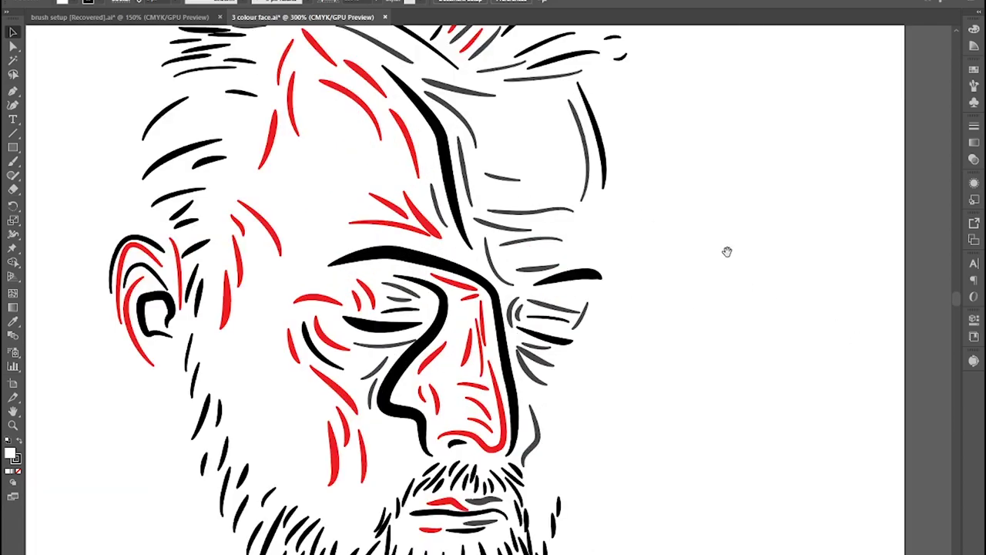
{"action": "left_click_drag", "start_coordinate": [709, 232], "coordinate": [911, 447]}
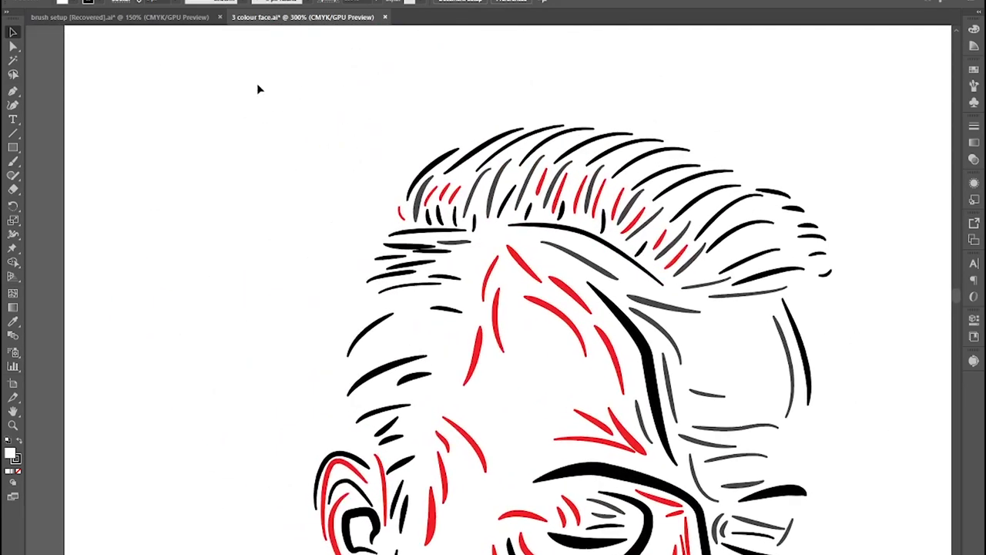
{"action": "scroll", "coordinate": [220, 199], "scroll_direction": "down", "scroll_amount": 2}
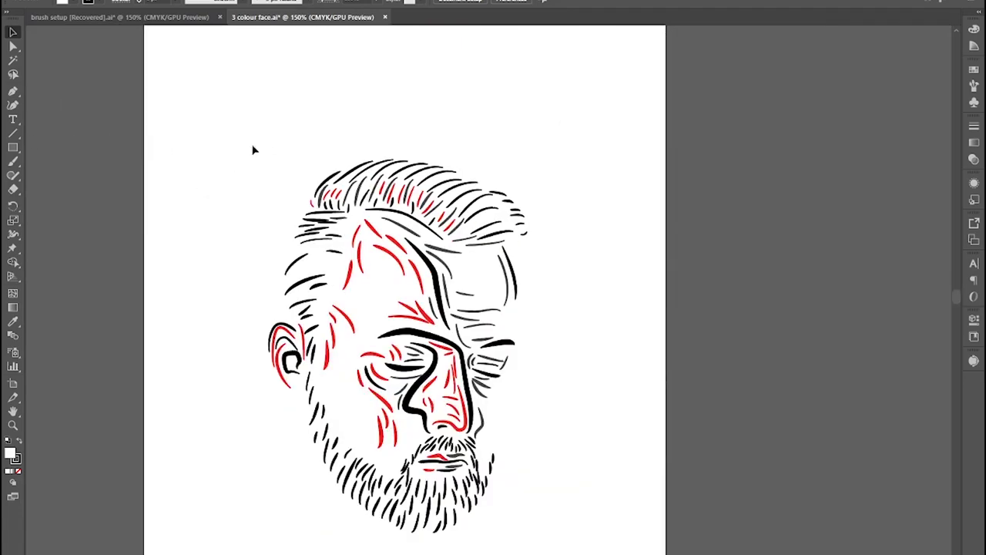
{"action": "left_click", "coordinate": [12, 148]}
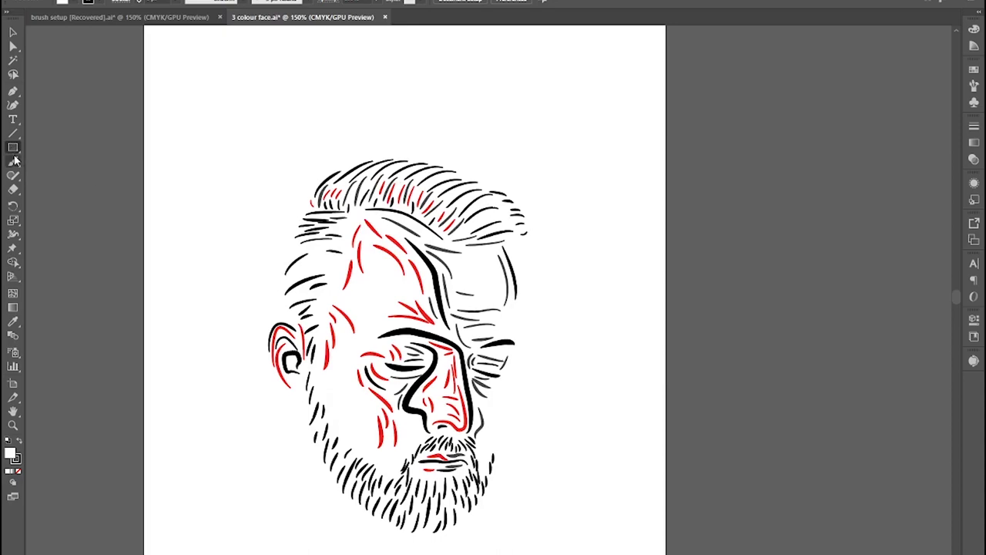
{"action": "left_click", "coordinate": [11, 149]}
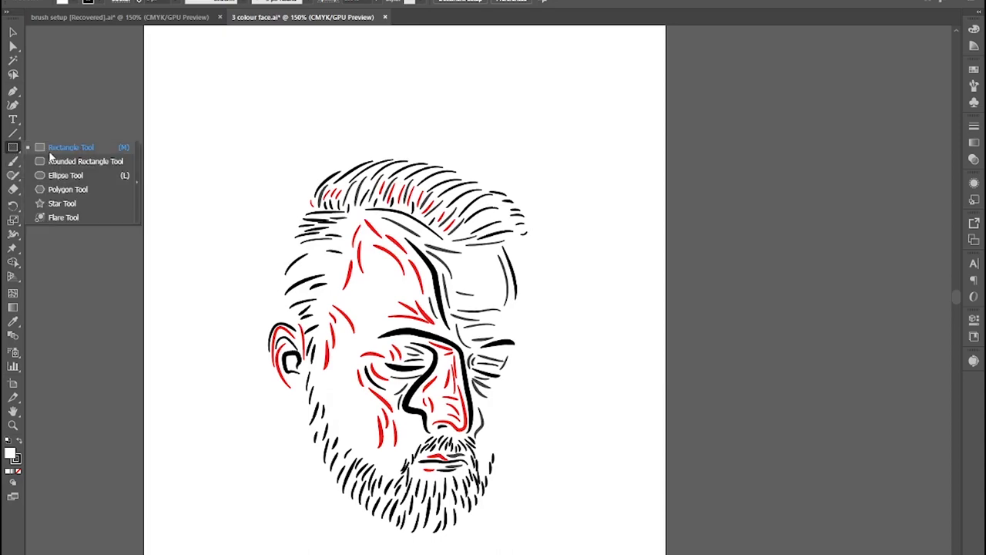
{"action": "left_click_drag", "start_coordinate": [258, 141], "coordinate": [272, 155]}
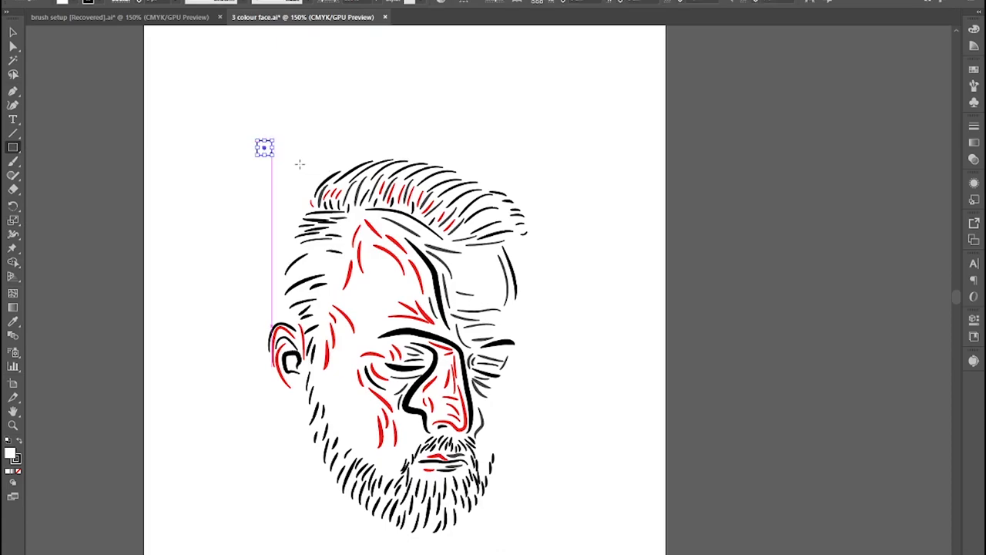
{"action": "key", "text": "ctrl+equal"}
{"action": "key", "text": "ctrl+equal"}
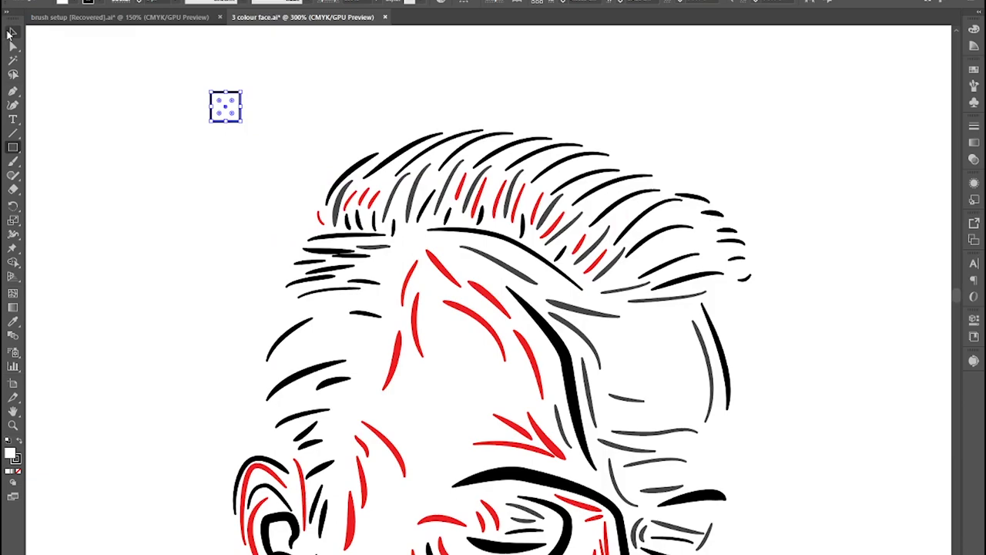
{"action": "key", "text": "ctrl+equal"}
{"action": "key", "text": "ctrl+equal"}
{"action": "left_click", "coordinate": [283, 185]}
{"action": "scroll", "coordinate": [294, 219], "scroll_direction": "up", "scroll_amount": 1}
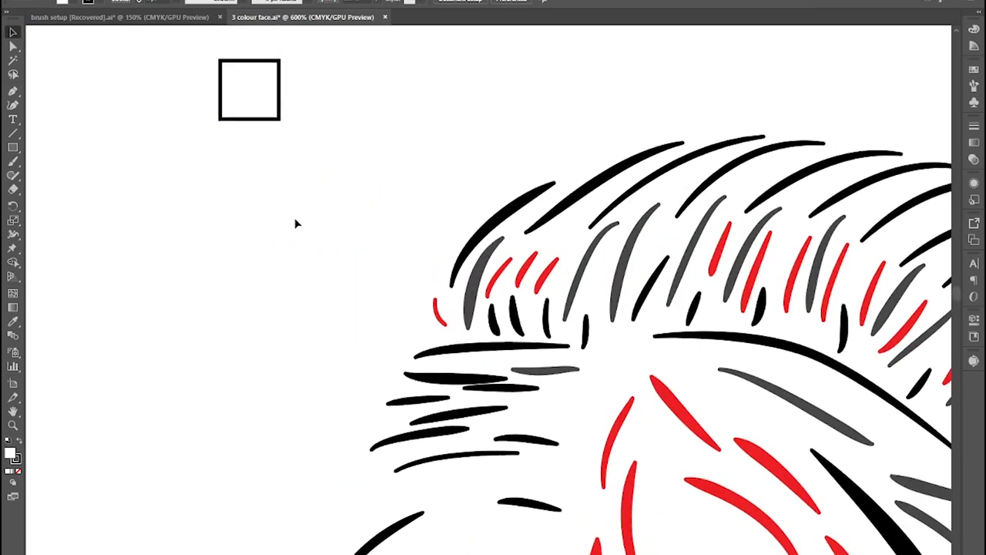
Copy the small square from Layer 4 to Layer 3, lock Layer 4, and place the copy exactly over the original.
{"action": "scroll", "coordinate": [309, 225], "scroll_direction": "down", "scroll_amount": 3}
{"action": "left_click_drag", "start_coordinate": [598, 376], "coordinate": [638, 263]}
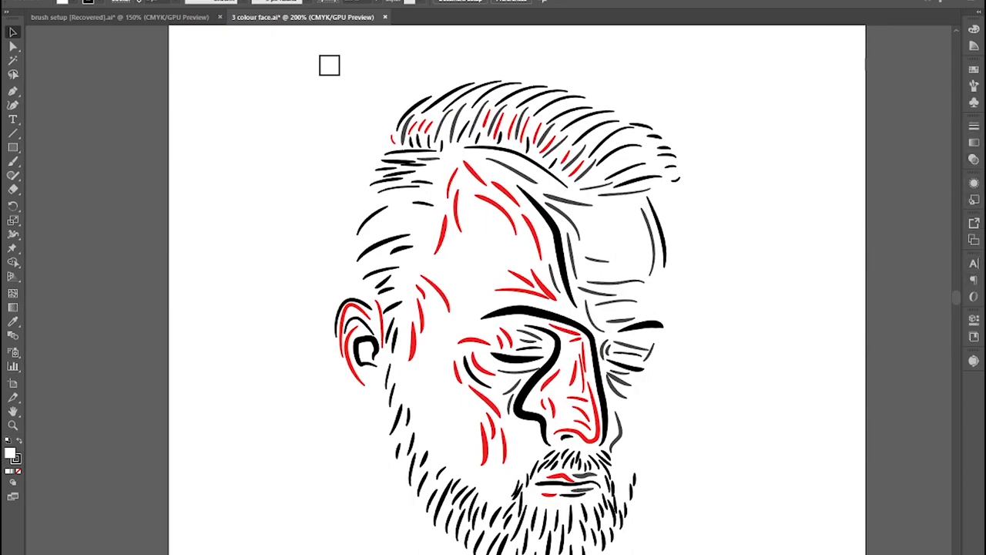
{"action": "left_click_drag", "start_coordinate": [984, 265], "coordinate": [867, 254]}
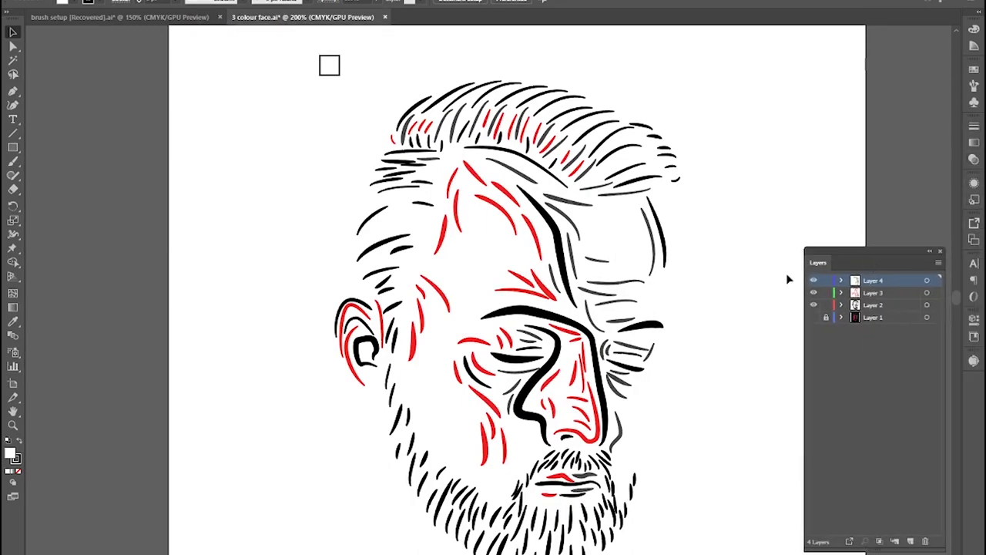
{"action": "scroll", "coordinate": [728, 260], "scroll_direction": "up", "scroll_amount": 1}
{"action": "scroll", "coordinate": [728, 260], "scroll_direction": "down", "scroll_amount": 2}
{"action": "left_click_drag", "start_coordinate": [393, 73], "coordinate": [474, 160]}
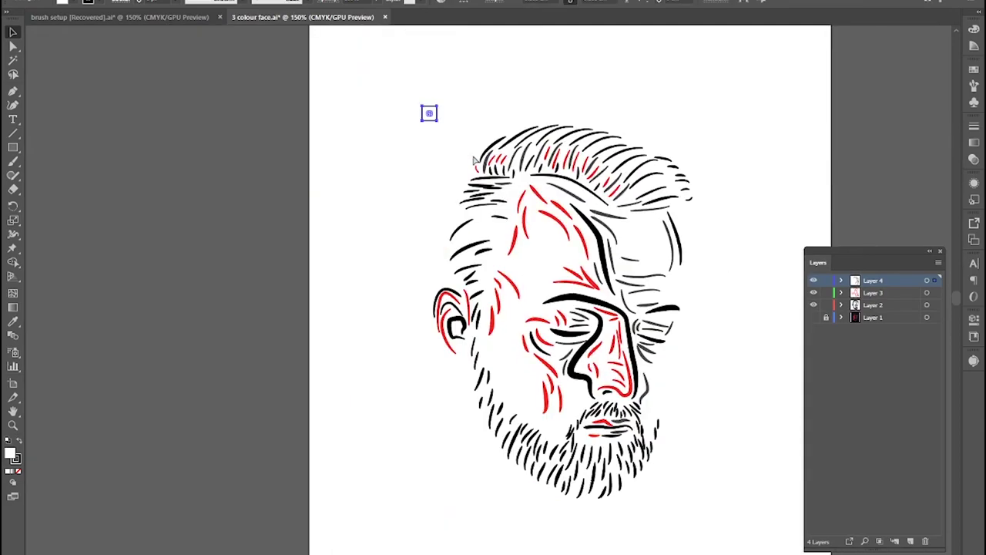
{"action": "left_click", "coordinate": [873, 292]}
{"action": "left_click", "coordinate": [826, 281]}
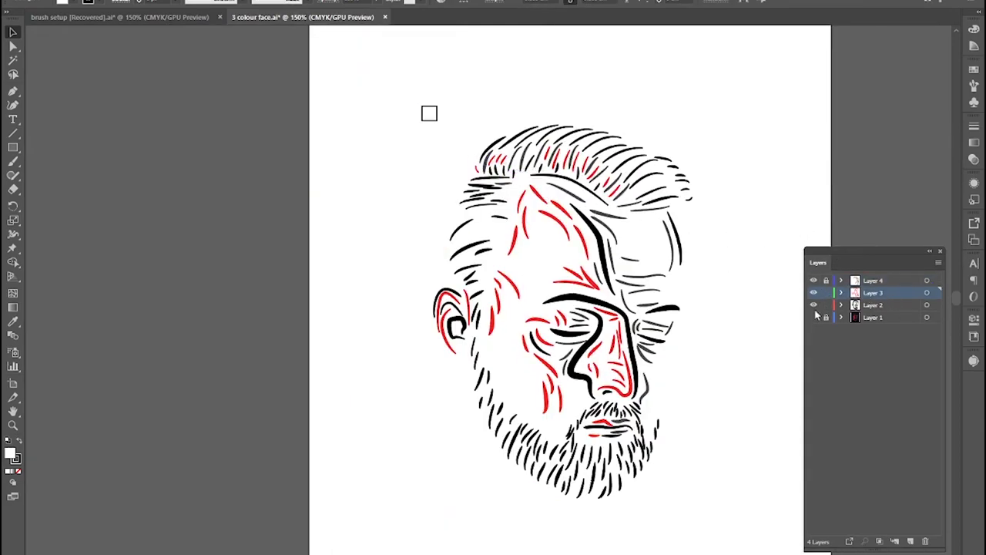
{"action": "left_click", "coordinate": [487, 299]}
{"action": "left_click_drag", "start_coordinate": [490, 302], "coordinate": [436, 116]}
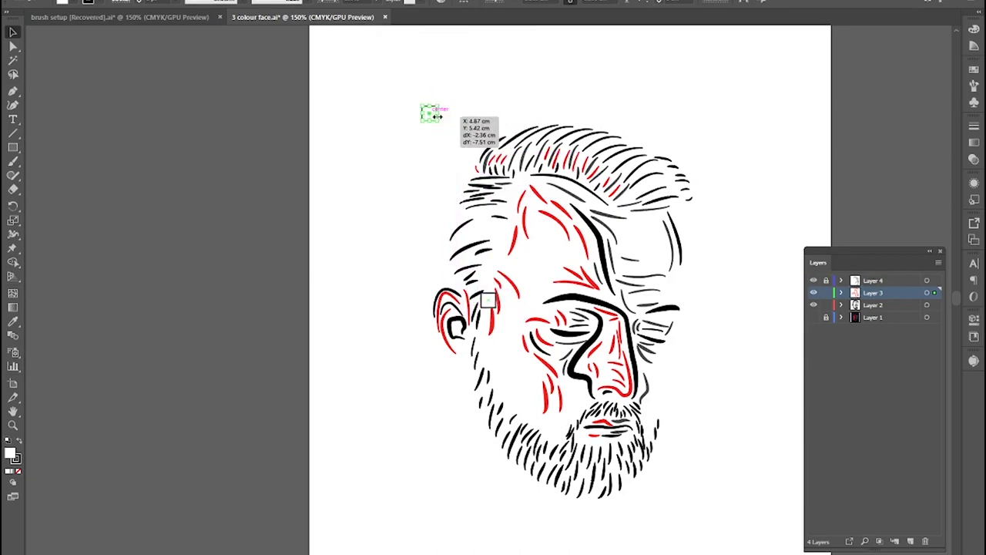
Lock Layer 3, paste another copy of the square on Layer 2, and align it exactly over the others.
{"action": "left_click", "coordinate": [826, 292]}
{"action": "left_click", "coordinate": [873, 306]}
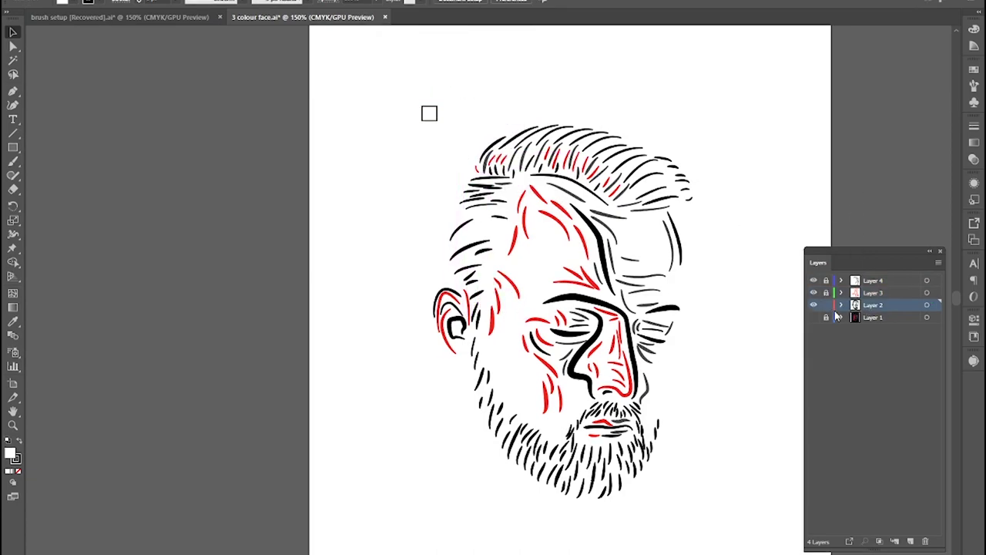
{"action": "left_click", "coordinate": [491, 300]}
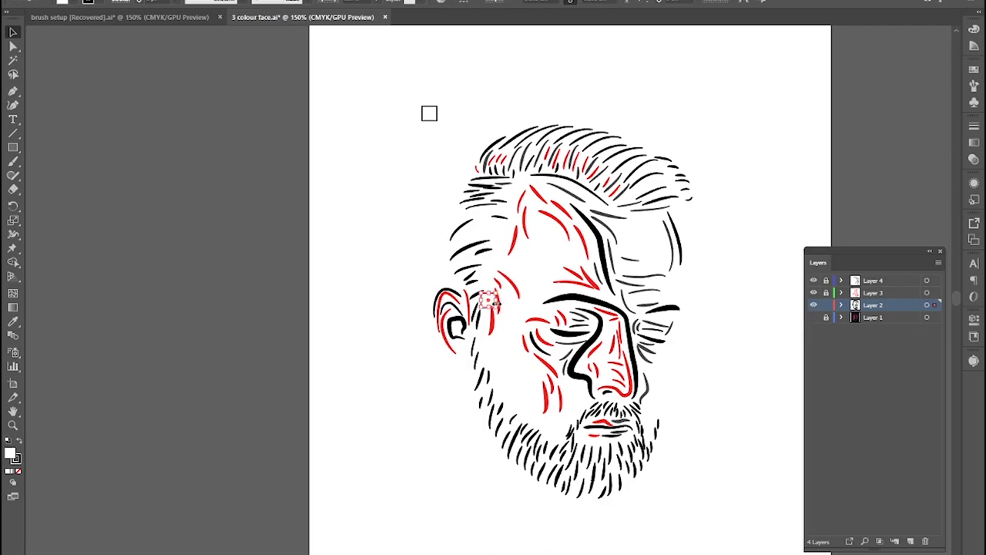
{"action": "scroll", "coordinate": [494, 303], "scroll_direction": "up", "scroll_amount": 2}
{"action": "left_click_drag", "start_coordinate": [495, 304], "coordinate": [413, 94]}
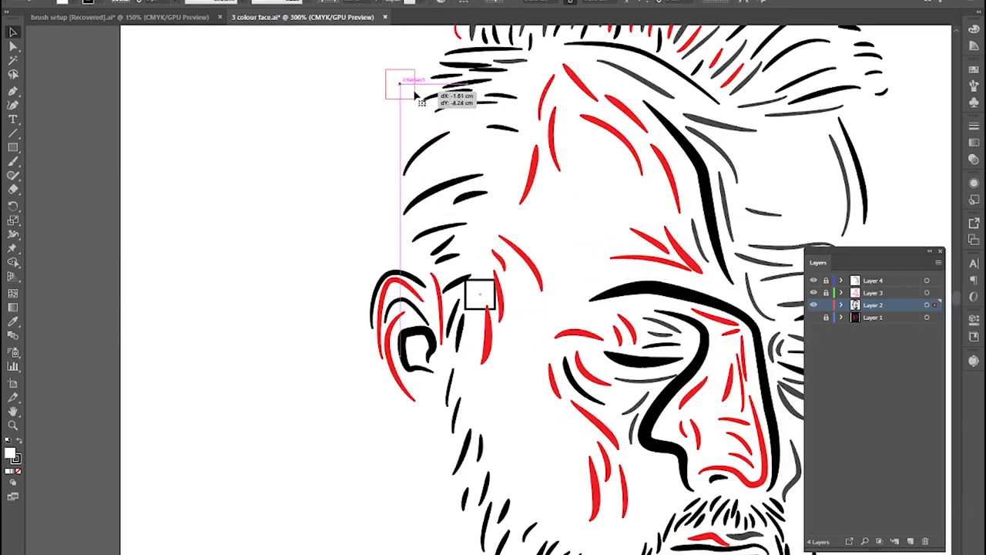
{"action": "left_click_drag", "start_coordinate": [413, 55], "coordinate": [474, 202]}
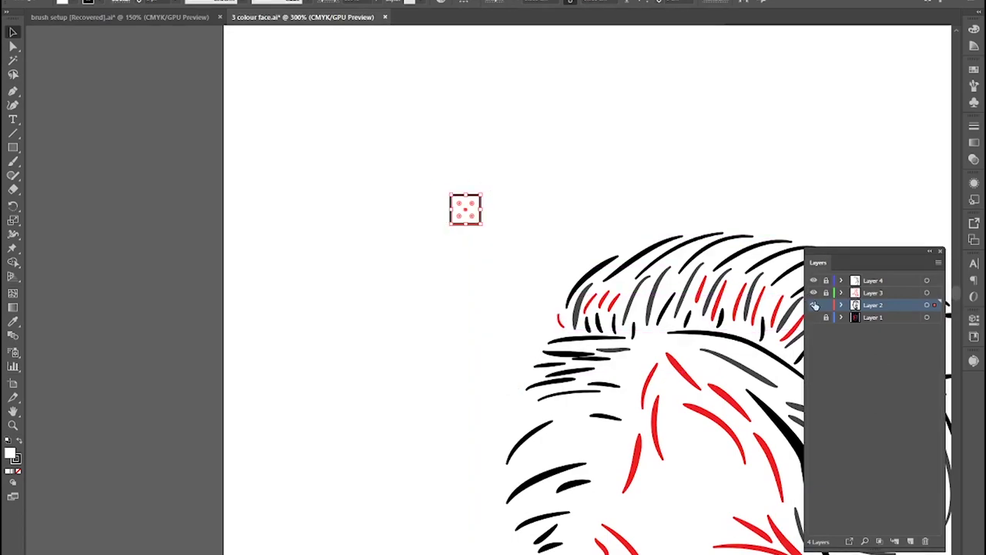
Toggle the visibility of Layers 2, 3 and 4 to check that each one contains the square in the same position.
{"action": "left_click", "coordinate": [814, 305]}
{"action": "left_click", "coordinate": [814, 292]}
{"action": "left_click", "coordinate": [815, 280]}
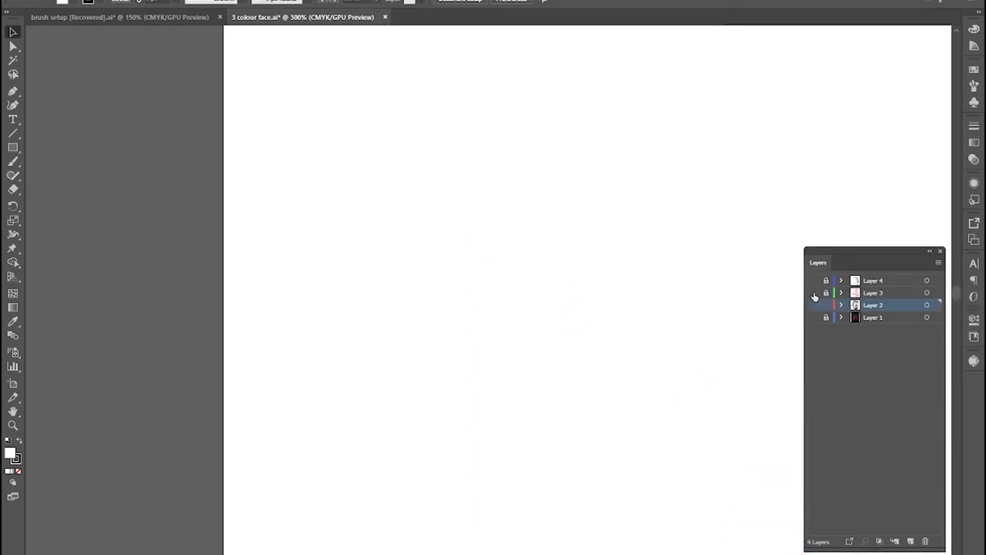
{"action": "left_click", "coordinate": [814, 292]}
{"action": "left_click", "coordinate": [814, 305]}
{"action": "left_click", "coordinate": [814, 292]}
{"action": "left_click", "coordinate": [813, 292]}
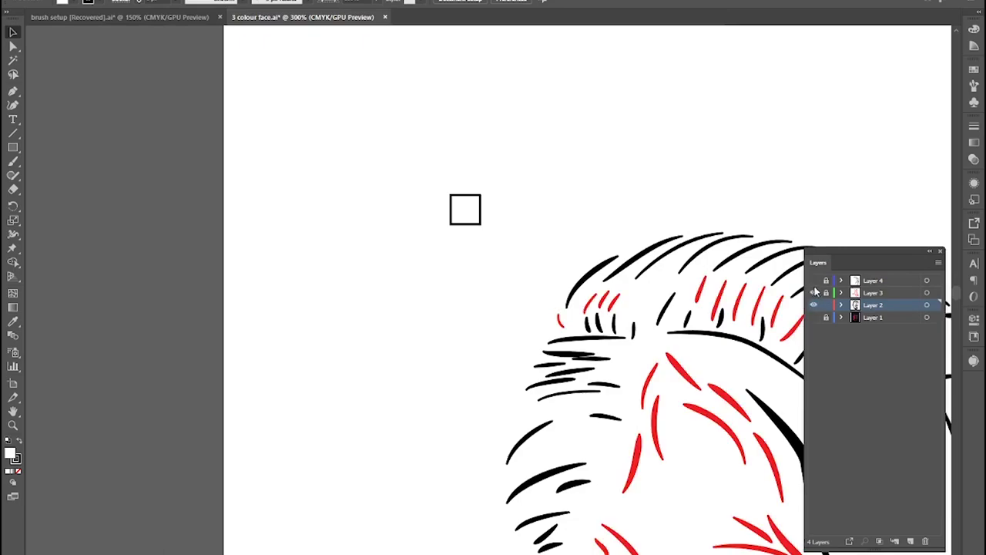
{"action": "left_click", "coordinate": [813, 280]}
Hide Layers 3 and 4 and select all the black line art together with the square on Layer 2.
{"action": "scroll", "coordinate": [659, 302], "scroll_direction": "down", "scroll_amount": 2}
{"action": "left_click_drag", "start_coordinate": [684, 321], "coordinate": [462, 185]}
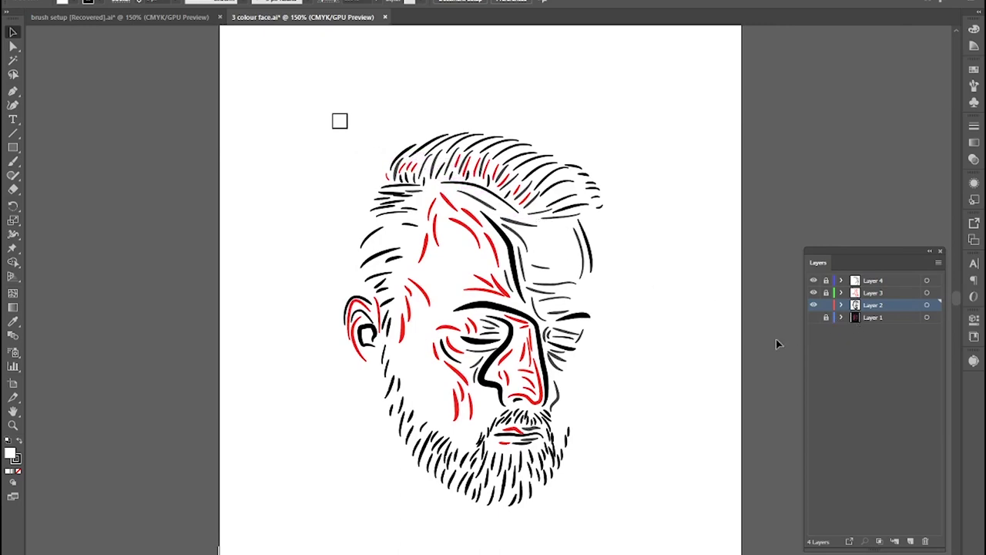
{"action": "left_click", "coordinate": [813, 293]}
{"action": "mouse_move", "coordinate": [633, 530]}
{"action": "left_mouse_down"}
{"action": "mouse_move", "coordinate": [468, 396]}
{"action": "mouse_move", "coordinate": [217, 246]}
{"action": "mouse_move", "coordinate": [259, 223]}
{"action": "left_mouse_up"}
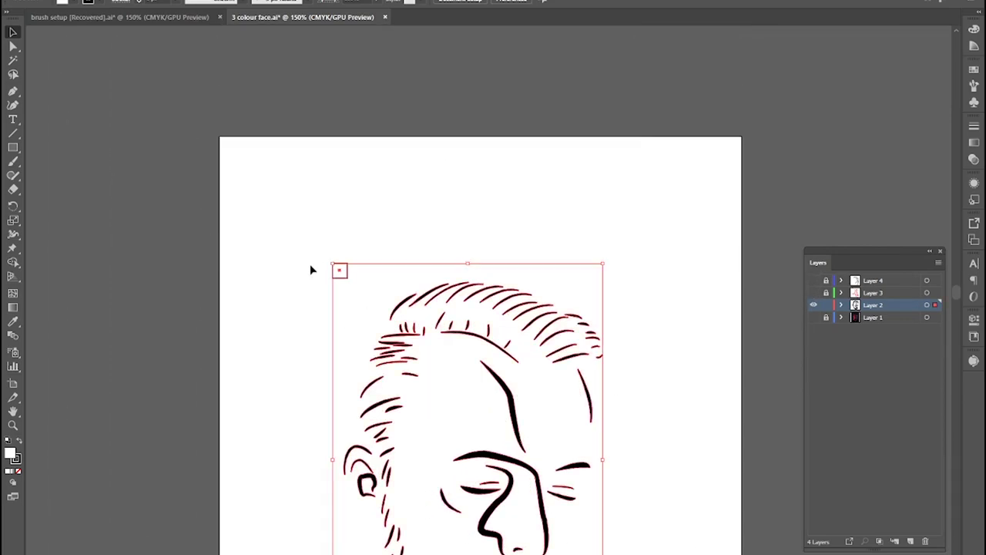
{"action": "key", "text": "space"}
{"action": "left_click_drag", "start_coordinate": [685, 517], "coordinate": [666, 337]}
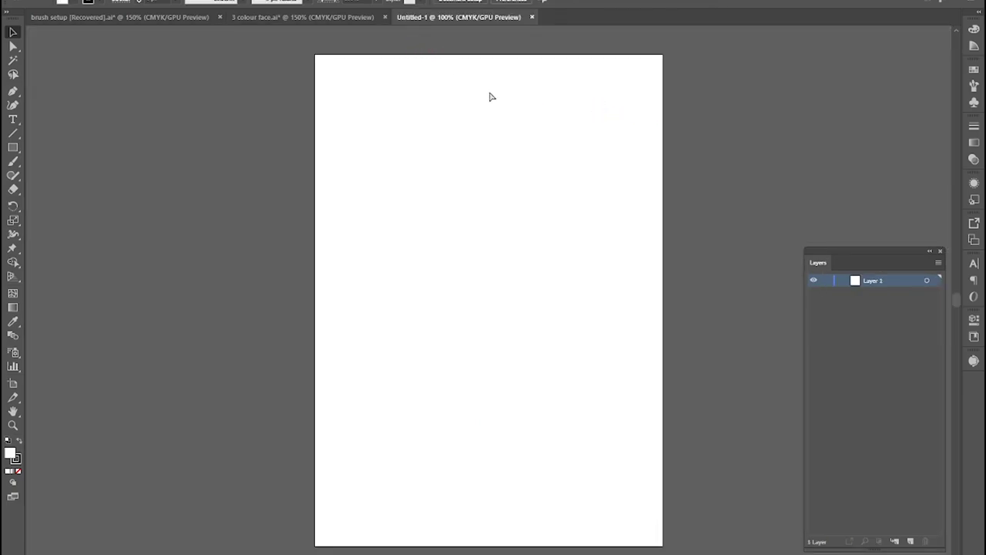
Copy the selected Layer 2 artwork and paste it into the new blank document Untitled-1.
{"action": "key", "text": "ctrl+v"}
{"action": "key", "text": "ctrl+z"}
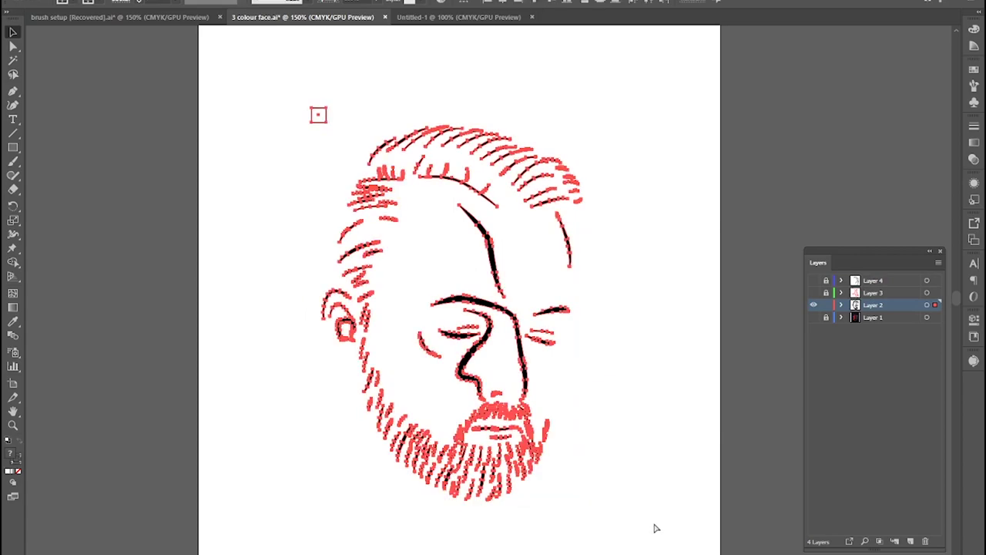
{"action": "key", "text": "ctrl+c"}
{"action": "left_click", "coordinate": [423, 16]}
{"action": "key", "text": "ctrl+v"}
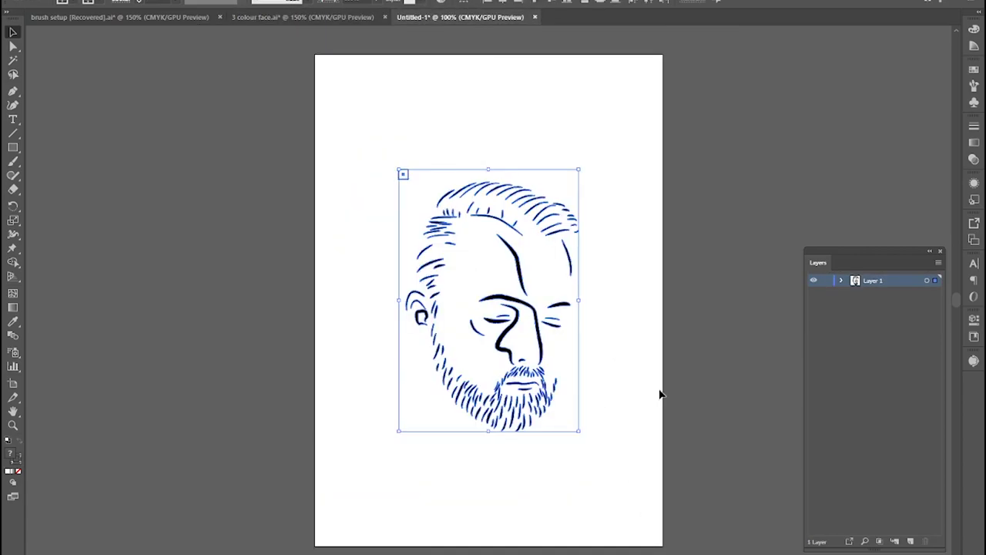
Export the black line art as an AutoCAD DXF, overwriting black outline face.dxf, with 1 centimeter per unit and Maximum Editability.
{"action": "left_click", "coordinate": [651, 357]}
{"action": "left_click", "coordinate": [34, 2]}
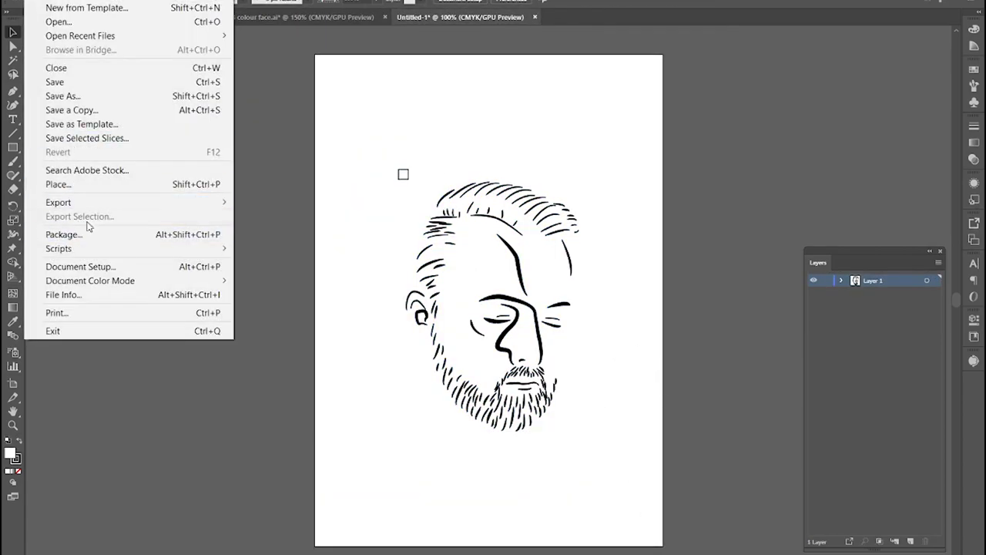
{"action": "mouse_move", "coordinate": [185, 203]}
{"action": "left_click", "coordinate": [279, 218]}
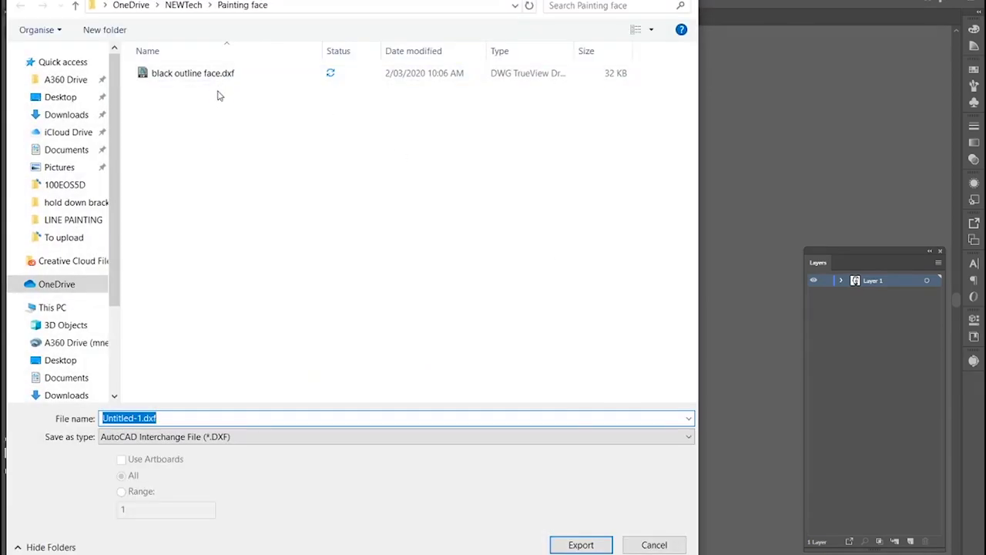
{"action": "left_click", "coordinate": [218, 81]}
{"action": "left_click", "coordinate": [352, 423]}
{"action": "key", "text": "Tab"}
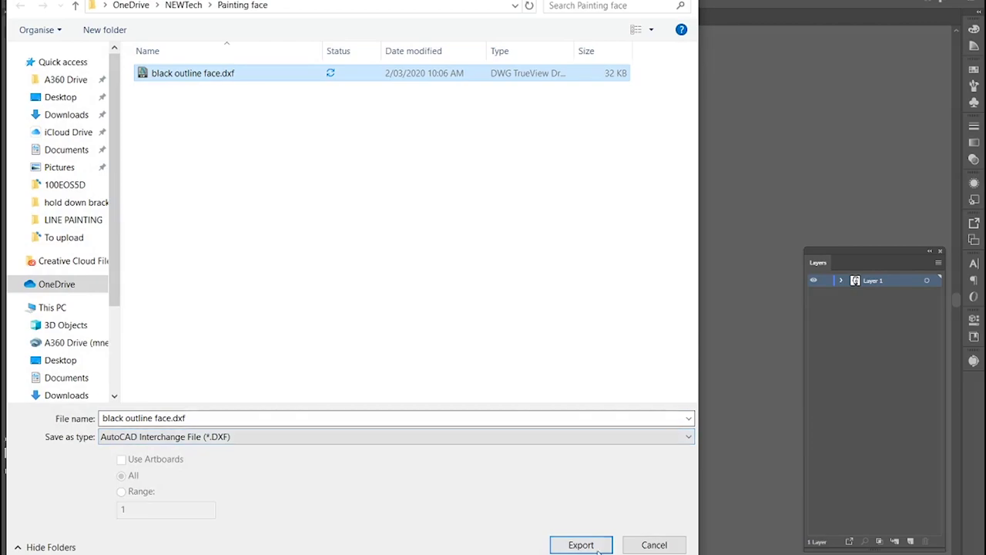
{"action": "left_click", "coordinate": [581, 544]}
{"action": "left_click", "coordinate": [544, 341]}
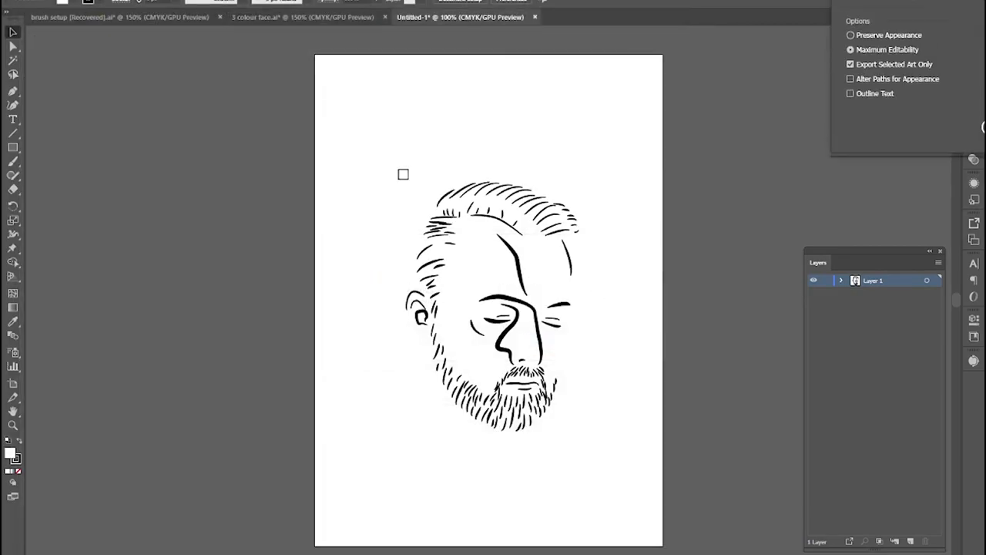
{"action": "left_click_drag", "start_coordinate": [909, 209], "coordinate": [609, 72]}
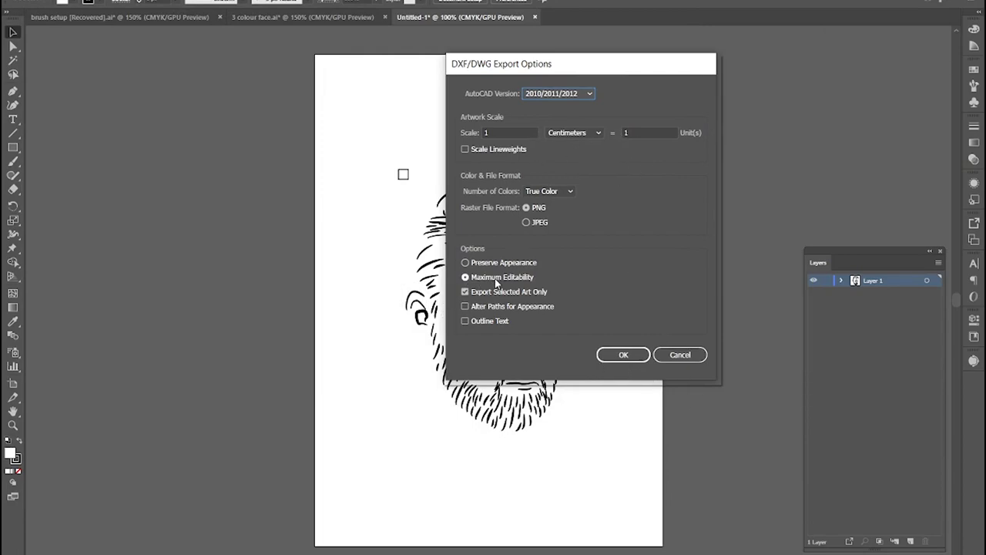
{"action": "left_click", "coordinate": [624, 355]}
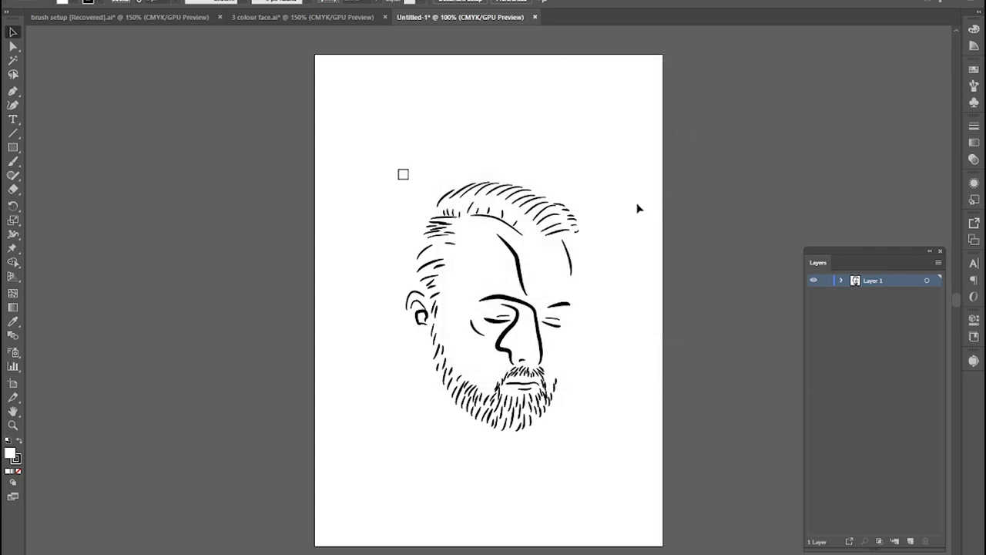
Delete all the black artwork from Untitled-1 and return to the 3 colour face.ai document.
{"action": "left_click_drag", "start_coordinate": [330, 121], "coordinate": [616, 473]}
{"action": "key", "text": "Delete"}
{"action": "left_click", "coordinate": [269, 17]}
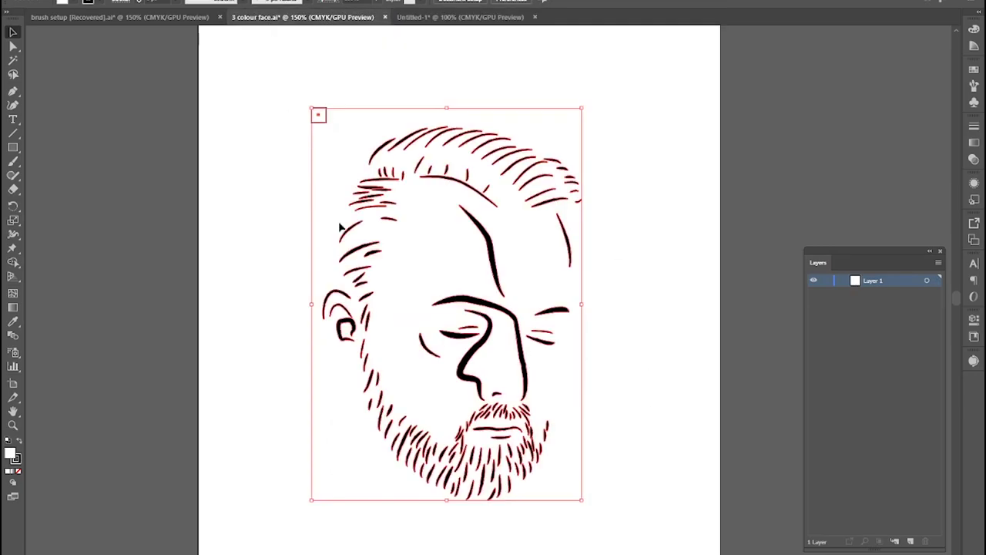
Deselect the black artwork, show and unlock Layer 3, and hide Layer 2 so only the red lines remain visible.
{"action": "key", "text": "ctrl+shift+a"}
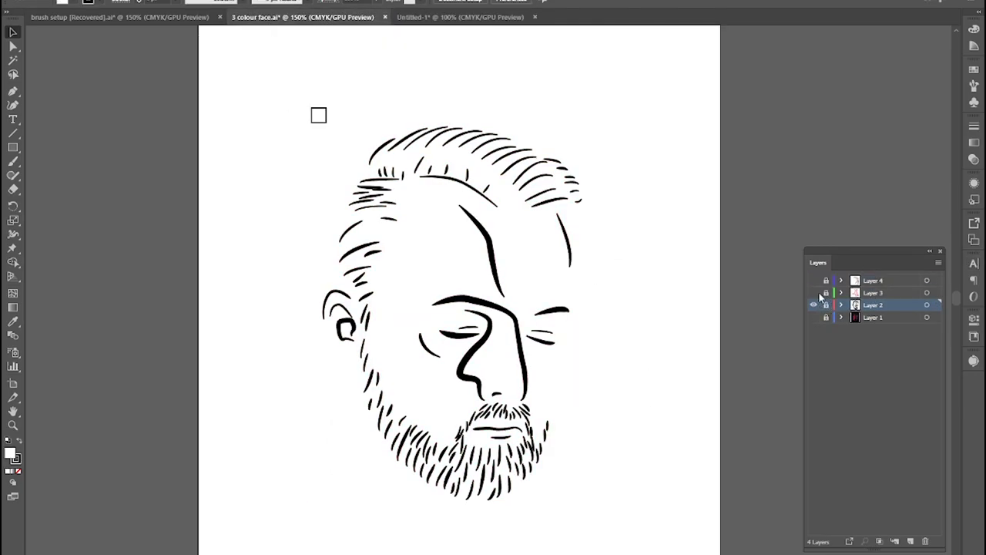
{"action": "left_click", "coordinate": [814, 293]}
{"action": "left_click", "coordinate": [878, 293]}
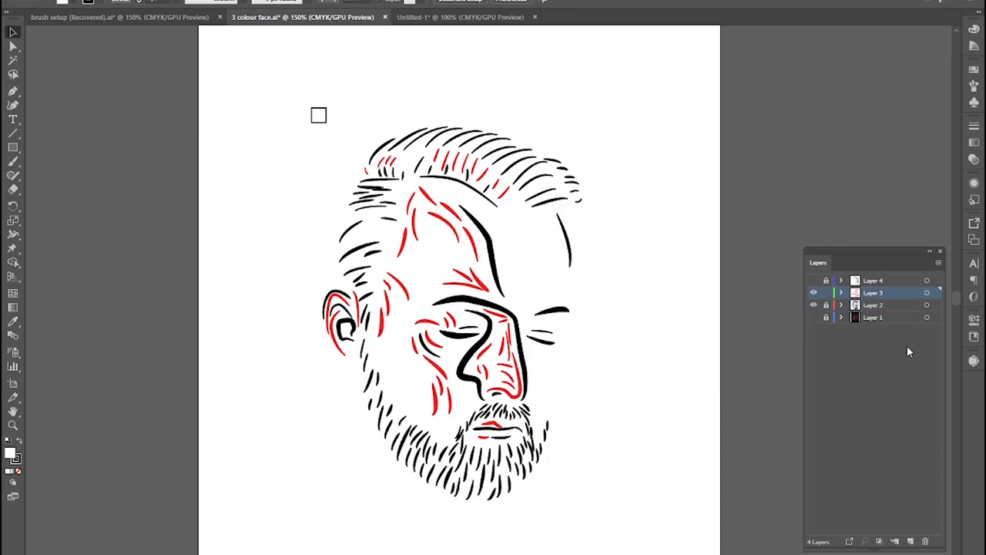
{"action": "left_click", "coordinate": [813, 305]}
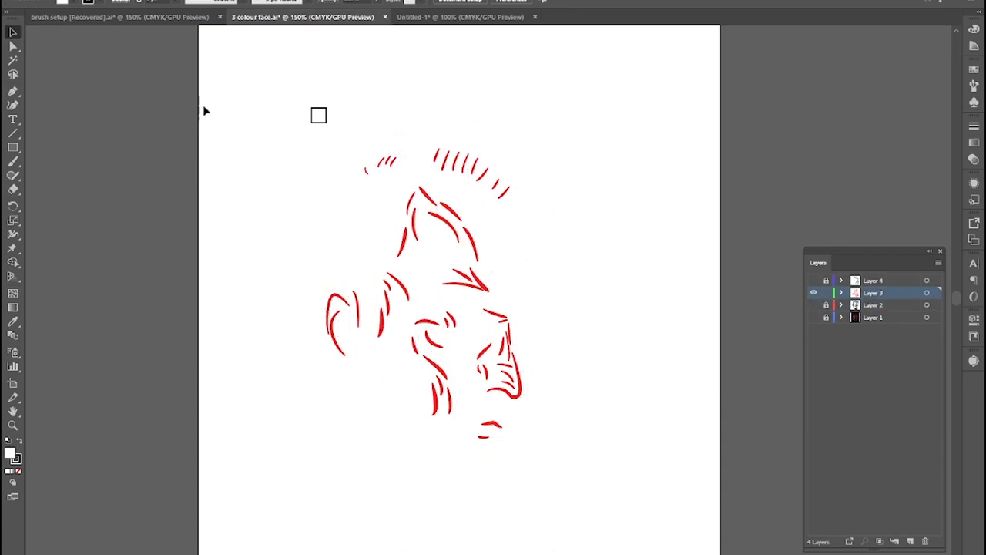
Copy all the red line art together with its square from Layer 3 and paste it into Untitled-1.
{"action": "mouse_move", "coordinate": [216, 63]}
{"action": "left_mouse_down"}
{"action": "mouse_move", "coordinate": [738, 553]}
{"action": "mouse_move", "coordinate": [678, 553]}
{"action": "left_mouse_up"}
{"action": "key", "text": "ctrl+c"}
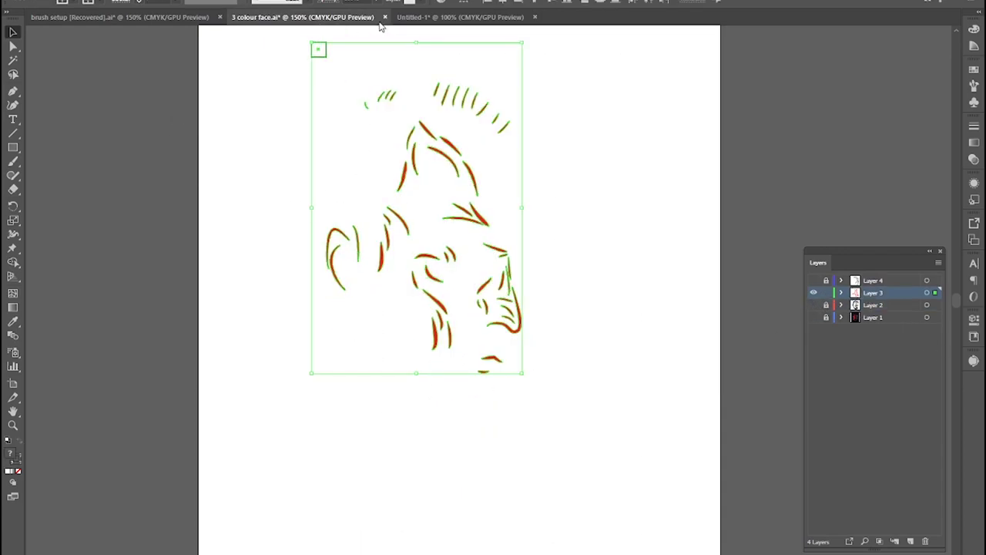
{"action": "left_click", "coordinate": [428, 18]}
{"action": "key", "text": "ctrl+v"}
Export the red artwork in AutoCAD DXF format under the file name red outline face.dxf.
{"action": "left_click", "coordinate": [31, 1]}
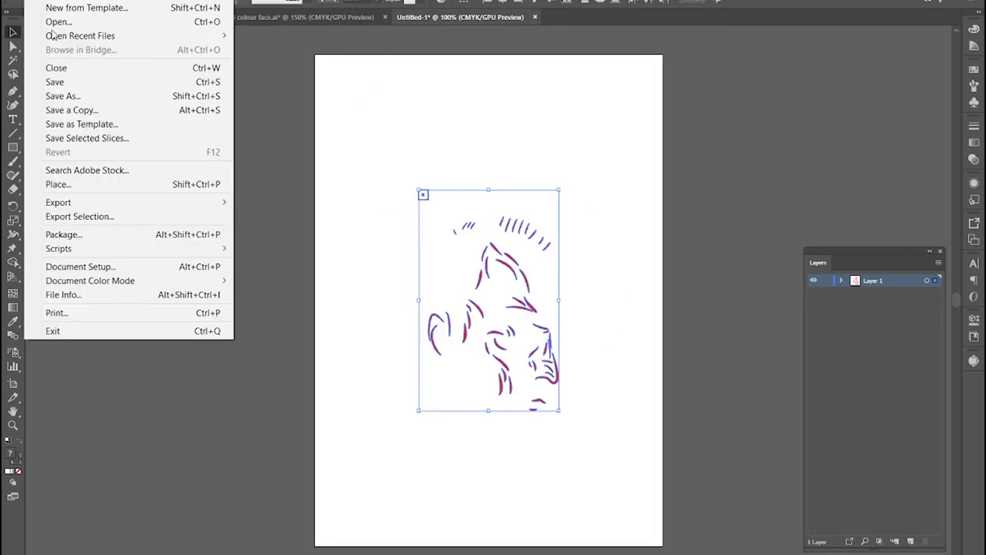
{"action": "mouse_move", "coordinate": [96, 205]}
{"action": "left_click", "coordinate": [274, 217]}
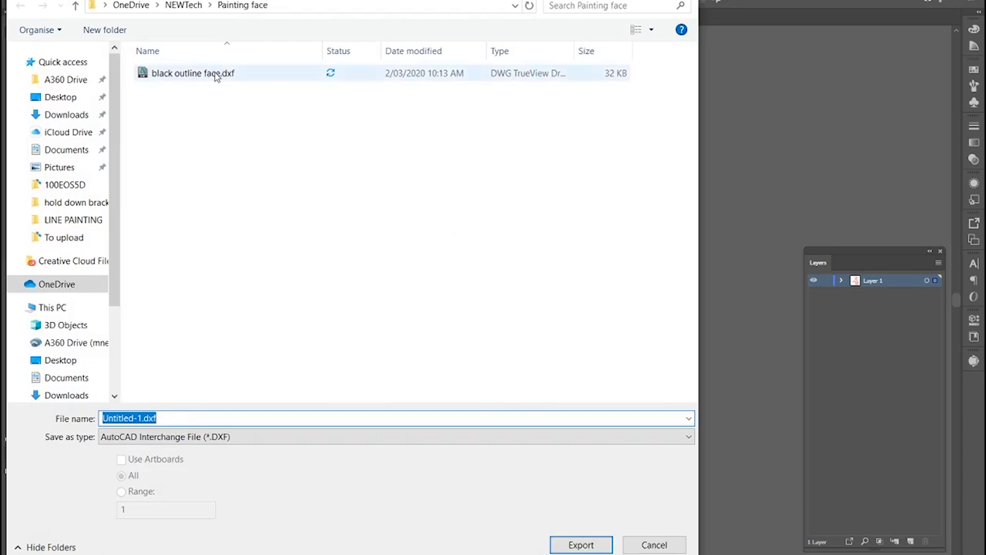
{"action": "left_click", "coordinate": [215, 73]}
{"action": "left_click", "coordinate": [107, 420]}
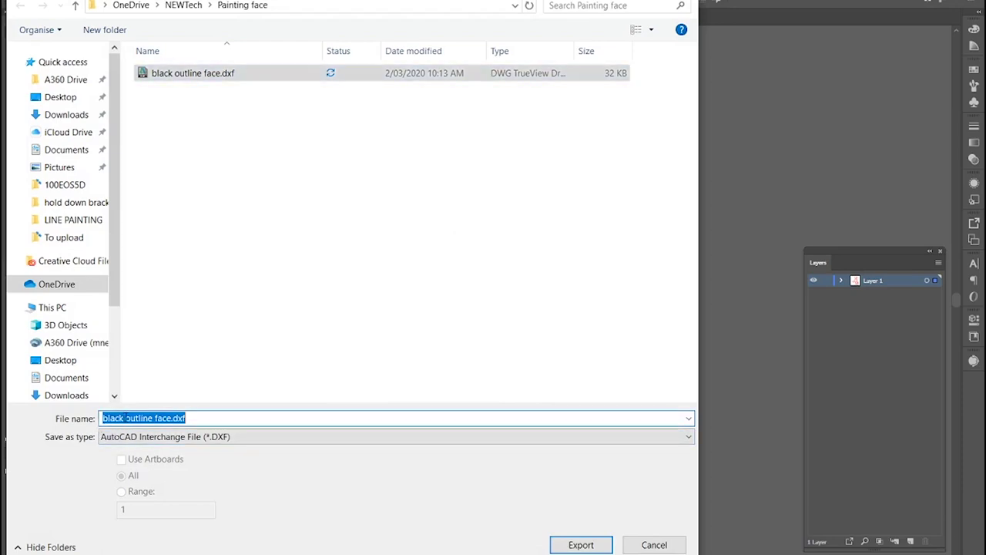
{"action": "left_click", "coordinate": [123, 417]}
{"action": "double_click", "coordinate": [124, 417]}
{"action": "key", "text": "BackSpace"}
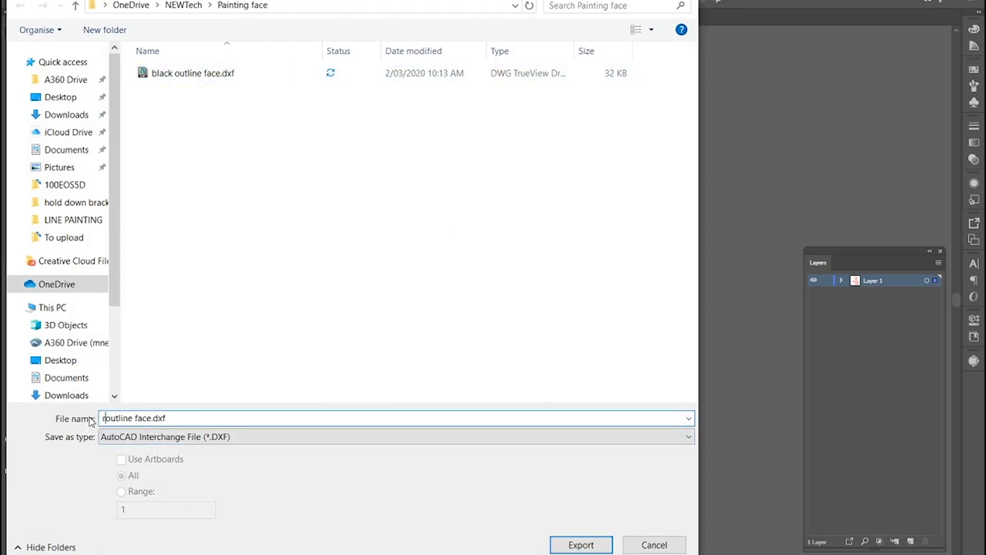
{"action": "type", "text": "red"}
{"action": "key", "text": "Return"}
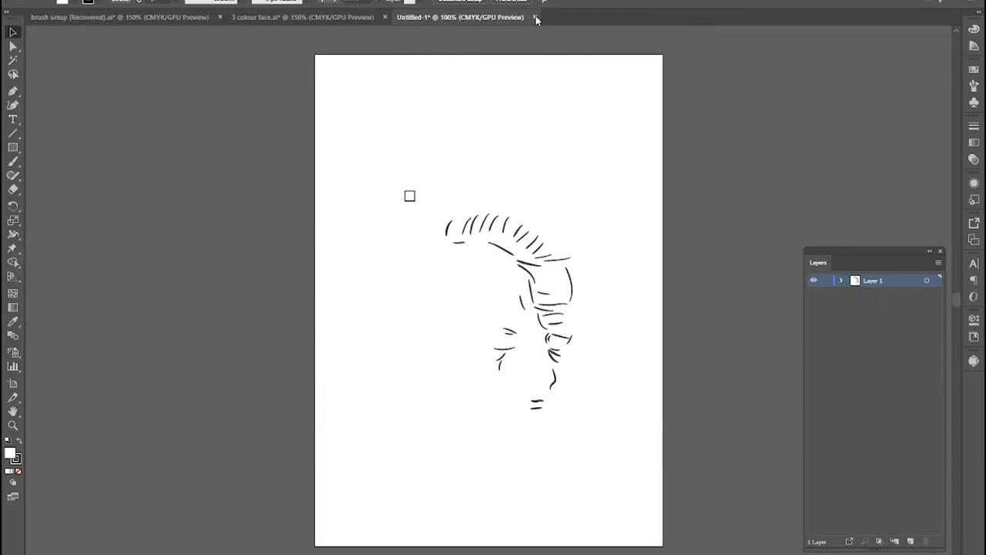
Close the Untitled-1 document without saving its changes and clear the selection in 3 colour face.ai.
{"action": "left_click", "coordinate": [536, 17]}
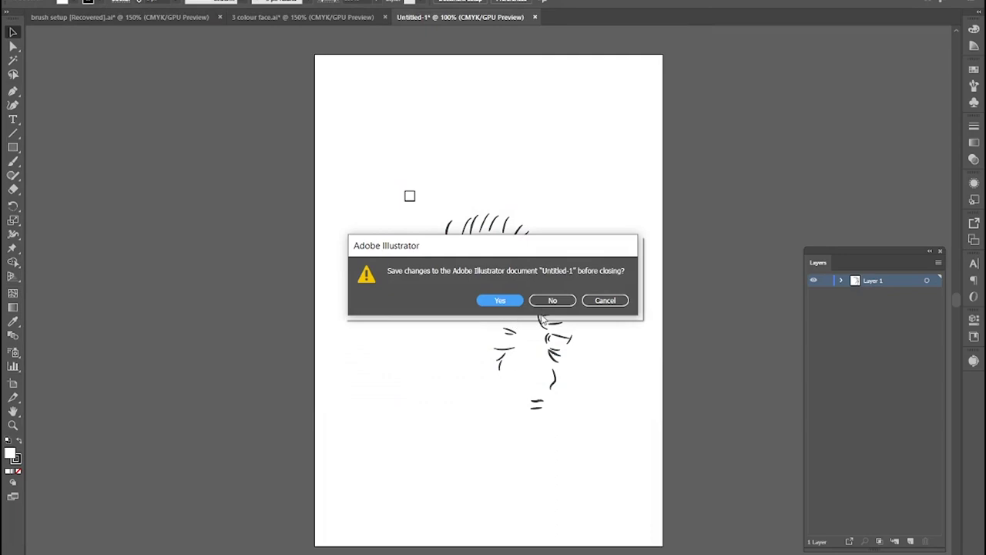
{"action": "left_click", "coordinate": [560, 300]}
{"action": "left_click", "coordinate": [589, 115]}
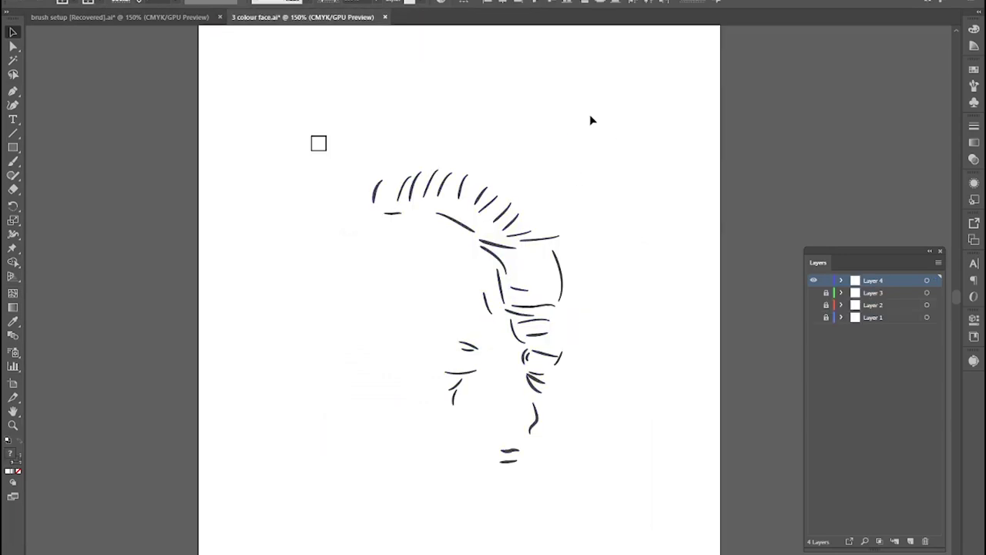
Show Layers 2 and 3 again alongside Layer 4, and toggle the visibility of Layer 1.
{"action": "left_click", "coordinate": [814, 293]}
{"action": "left_click", "coordinate": [814, 306]}
{"action": "left_click", "coordinate": [814, 317]}
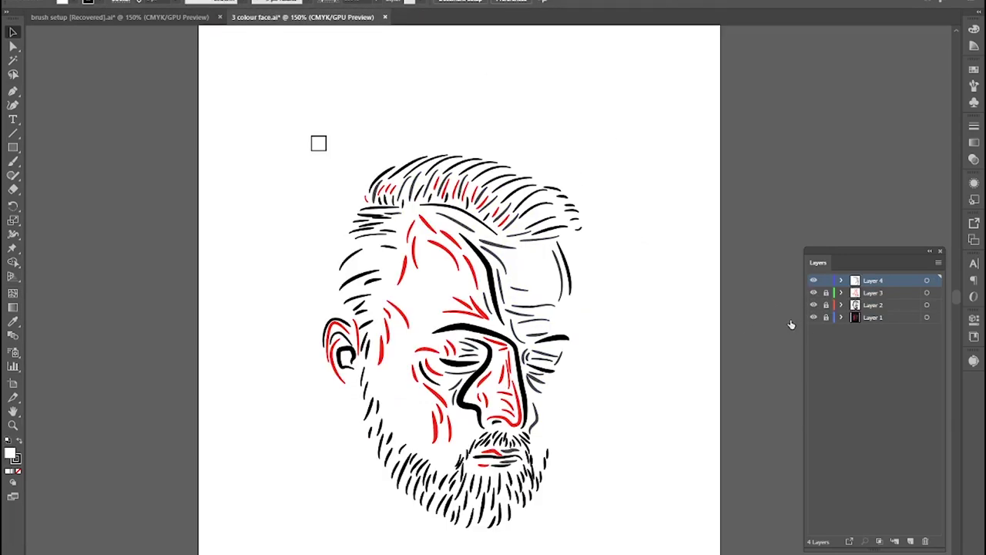
{"action": "left_click", "coordinate": [814, 318]}
{"action": "scroll", "coordinate": [654, 410], "scroll_direction": "down", "scroll_amount": 2}
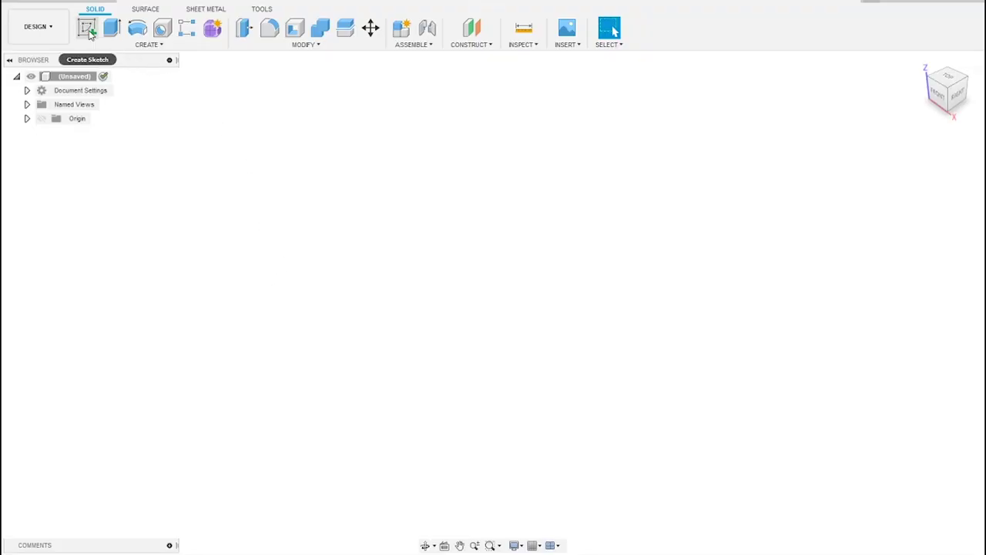
Switch to Fusion 360 and start a new sketch on the horizontal XY plane.
{"action": "left_click", "coordinate": [87, 28]}
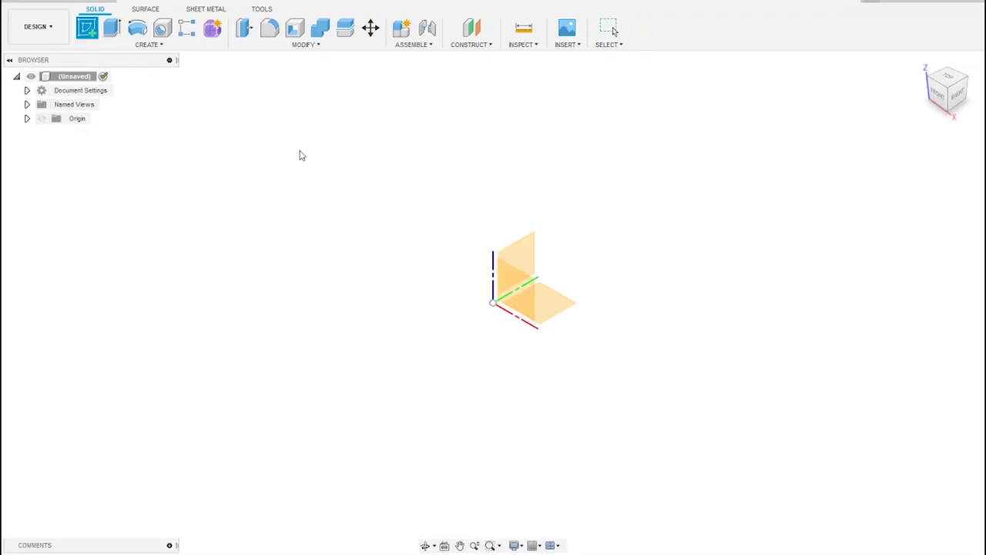
{"action": "left_click", "coordinate": [568, 306]}
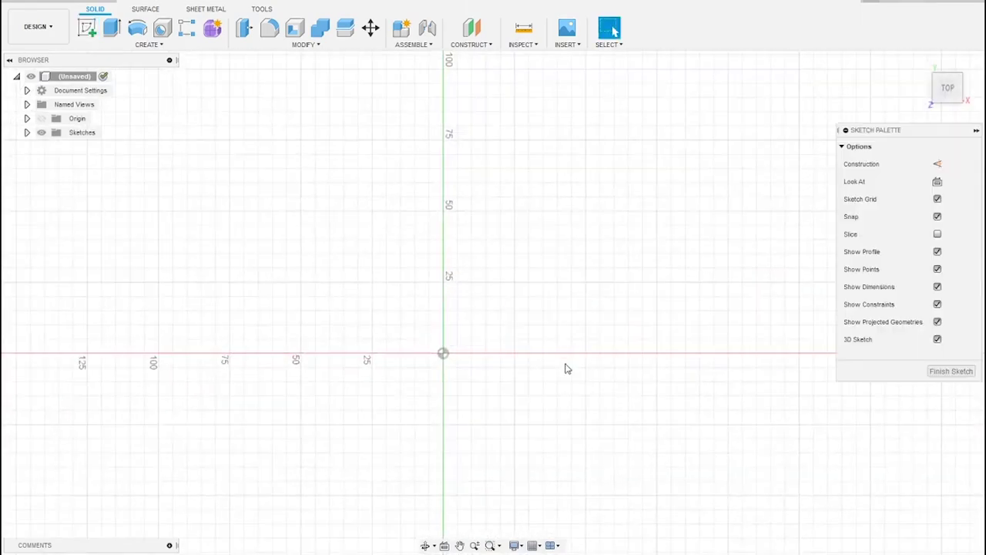
{"action": "scroll", "coordinate": [566, 368], "scroll_direction": "down", "scroll_amount": 2}
{"action": "mouse_move", "coordinate": [671, 354]}
{"action": "left_mouse_down"}
{"action": "mouse_move", "coordinate": [631, 282]}
{"action": "mouse_move", "coordinate": [599, 255]}
{"action": "left_mouse_up"}
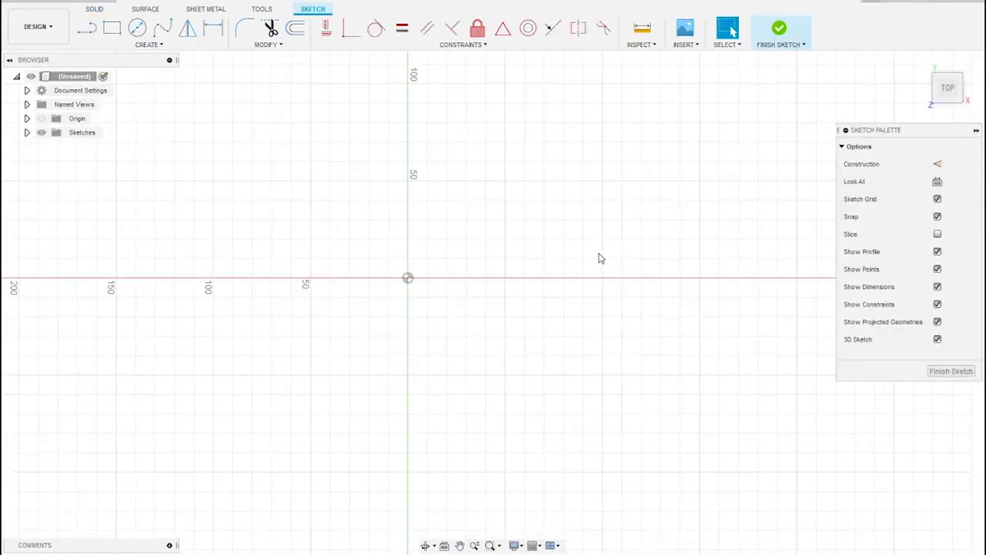
Draw a center rectangle from the sketch origin, 297 mm high and 210 mm wide.
{"action": "left_click", "coordinate": [112, 29]}
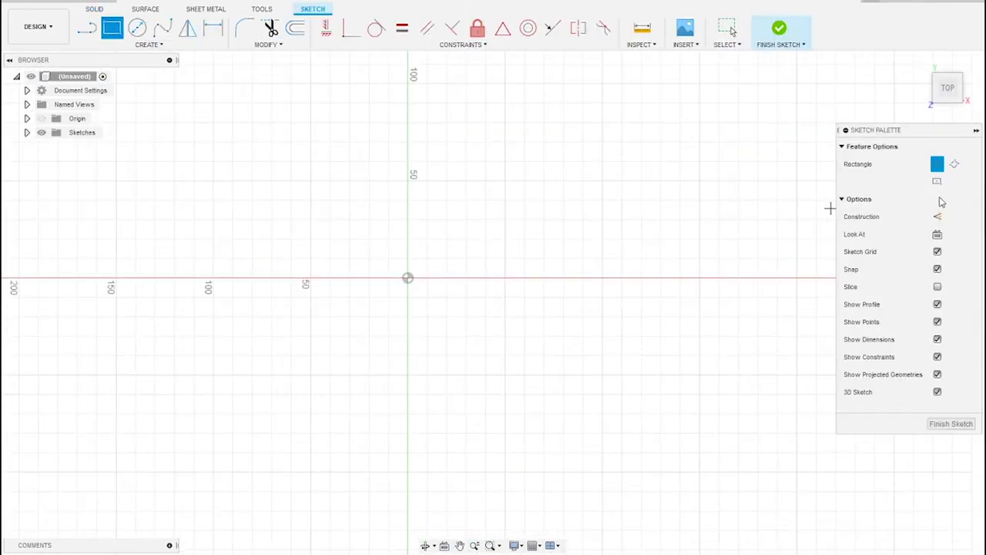
{"action": "left_click", "coordinate": [936, 181]}
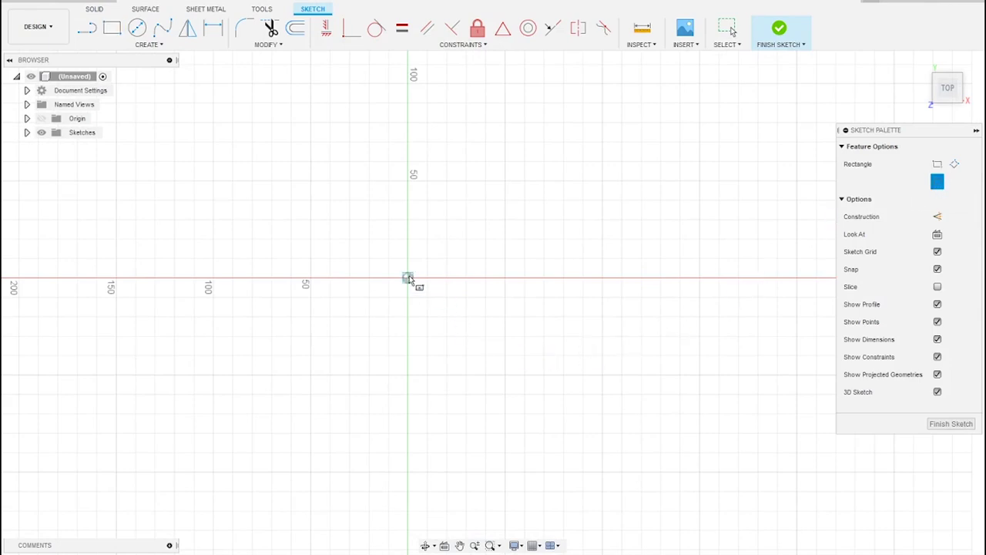
{"action": "left_click", "coordinate": [407, 277]}
{"action": "scroll", "coordinate": [605, 475], "scroll_direction": "down", "scroll_amount": 2}
{"action": "left_click_drag", "start_coordinate": [649, 473], "coordinate": [599, 404]}
{"action": "scroll", "coordinate": [598, 409], "scroll_direction": "down", "scroll_amount": 1}
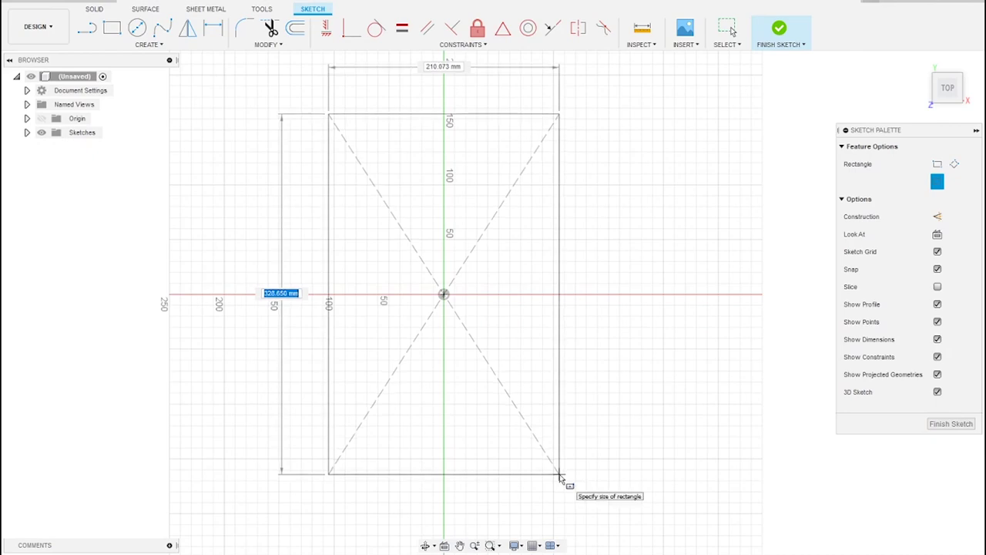
{"action": "type", "text": "297"}
{"action": "key", "text": "Tab"}
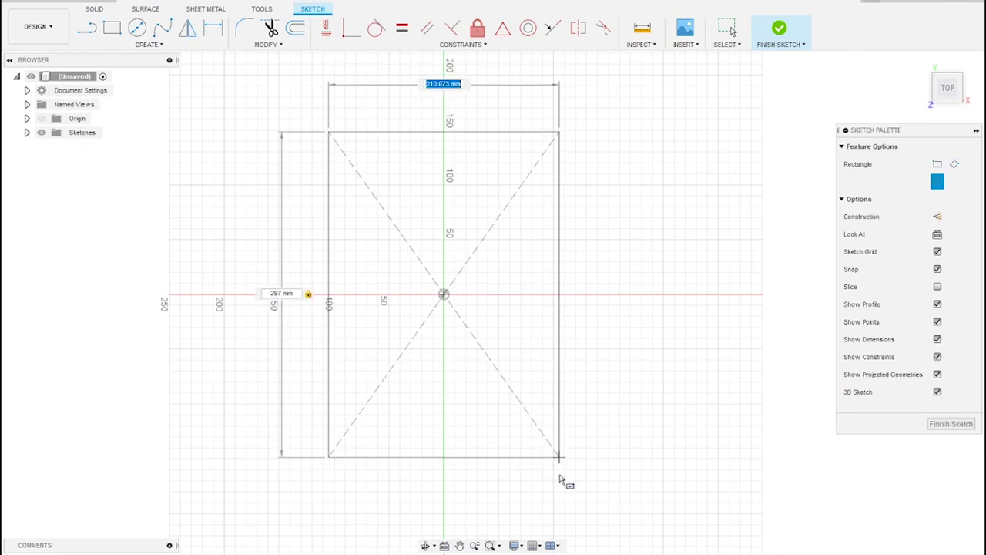
{"action": "type", "text": "210"}
{"action": "key", "text": "Return"}
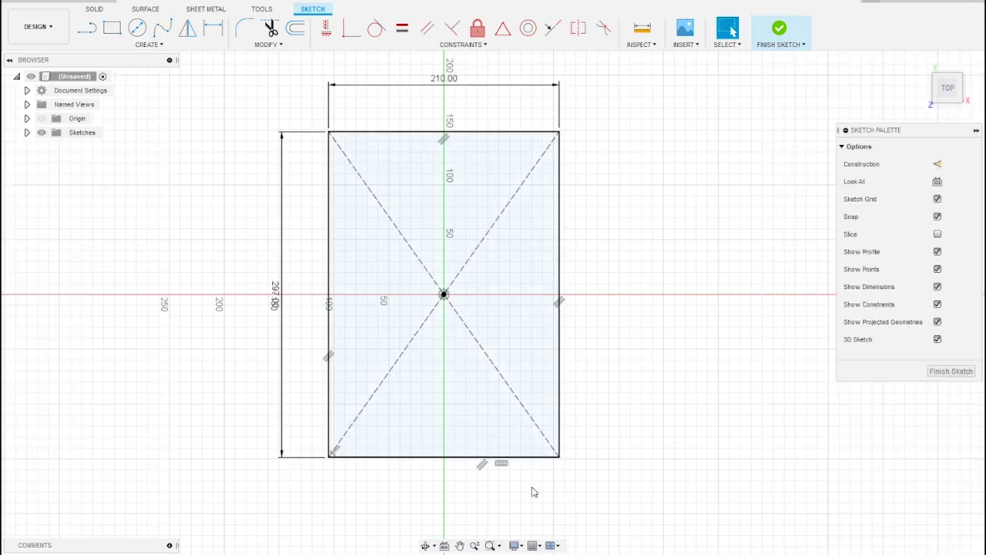
Start inserting a DXF into the sketch and load red outline face.dxf from the Painting face folder.
{"action": "left_click_drag", "start_coordinate": [767, 392], "coordinate": [749, 338]}
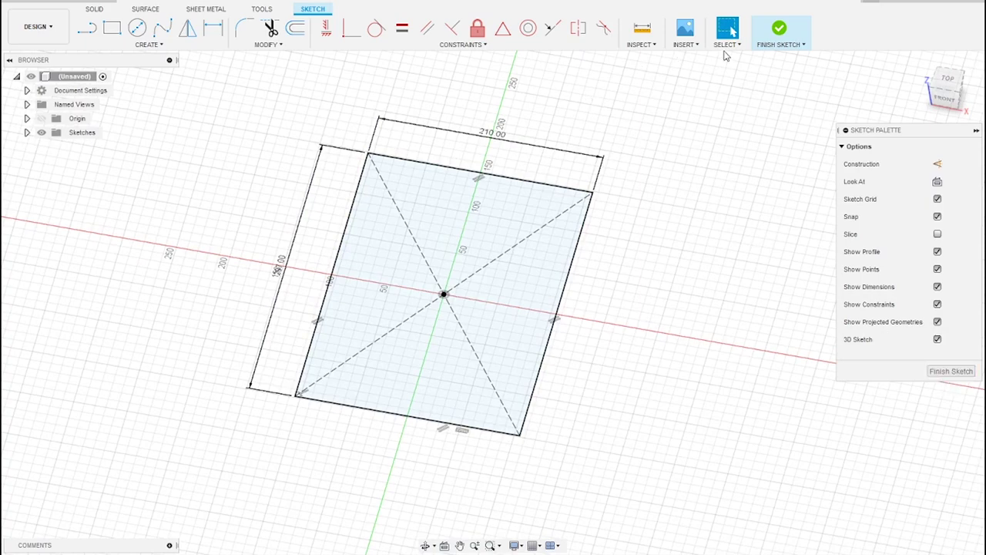
{"action": "left_click", "coordinate": [684, 45]}
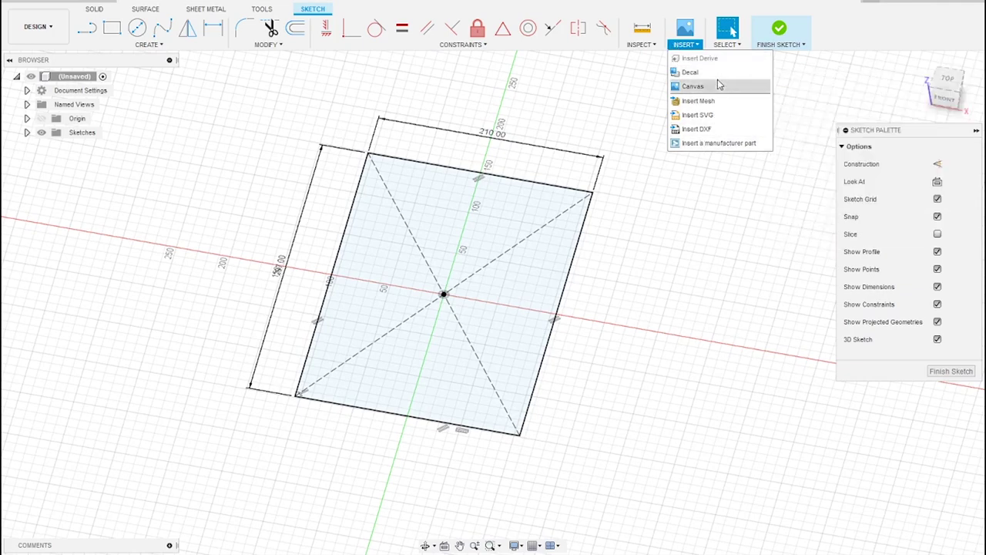
{"action": "left_click", "coordinate": [693, 129]}
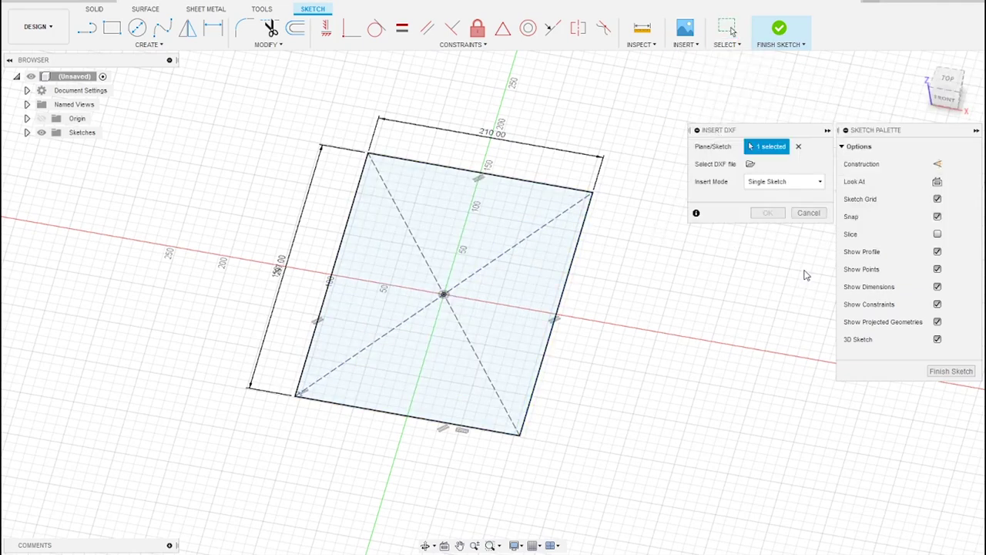
{"action": "left_click", "coordinate": [751, 163]}
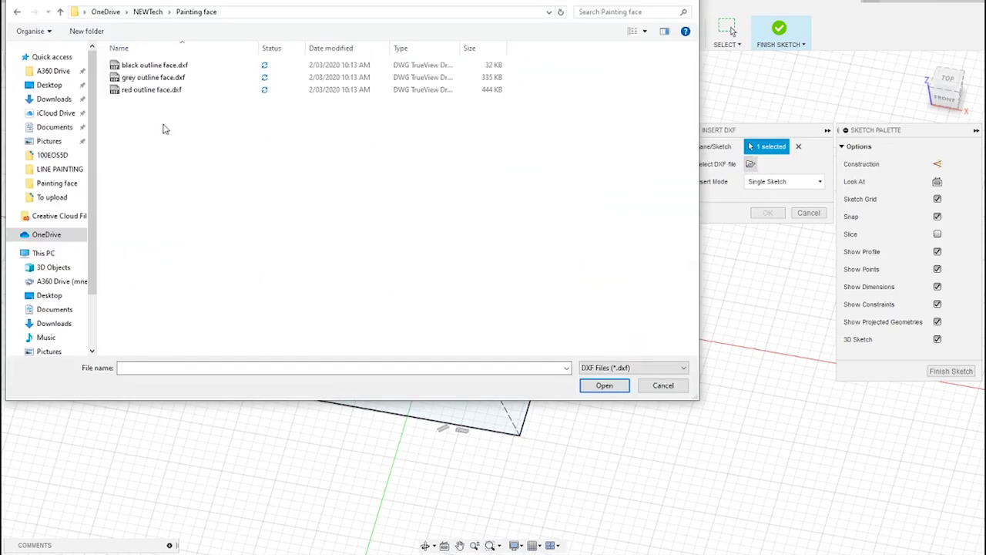
{"action": "double_click", "coordinate": [156, 93]}
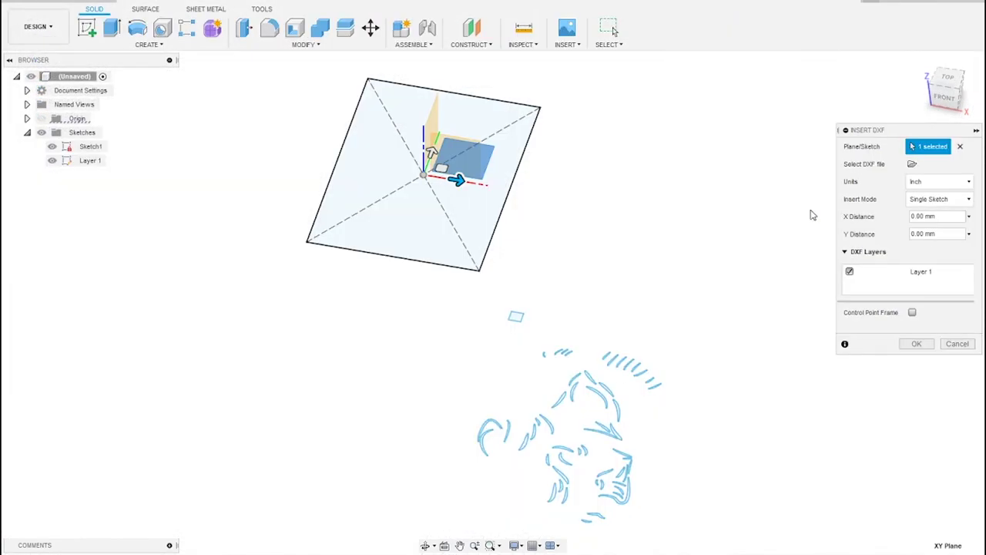
Set the red outline's units to centimeters, move it so the face sits around the rectangle's center, and accept the insert.
{"action": "left_click", "coordinate": [968, 185]}
{"action": "left_click", "coordinate": [955, 201]}
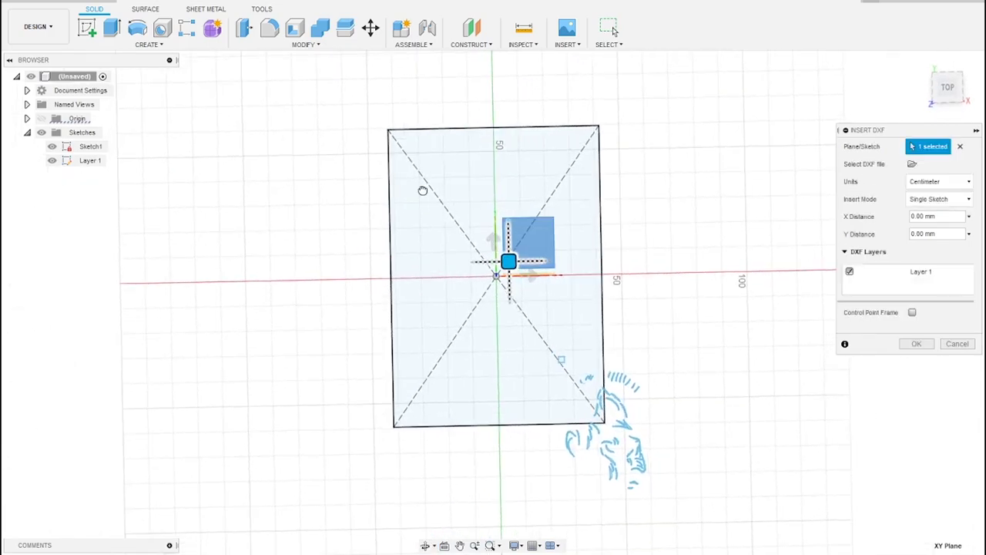
{"action": "mouse_move", "coordinate": [422, 190]}
{"action": "left_mouse_down"}
{"action": "mouse_move", "coordinate": [398, 154]}
{"action": "mouse_move", "coordinate": [396, 88]}
{"action": "mouse_move", "coordinate": [385, 94]}
{"action": "left_mouse_up"}
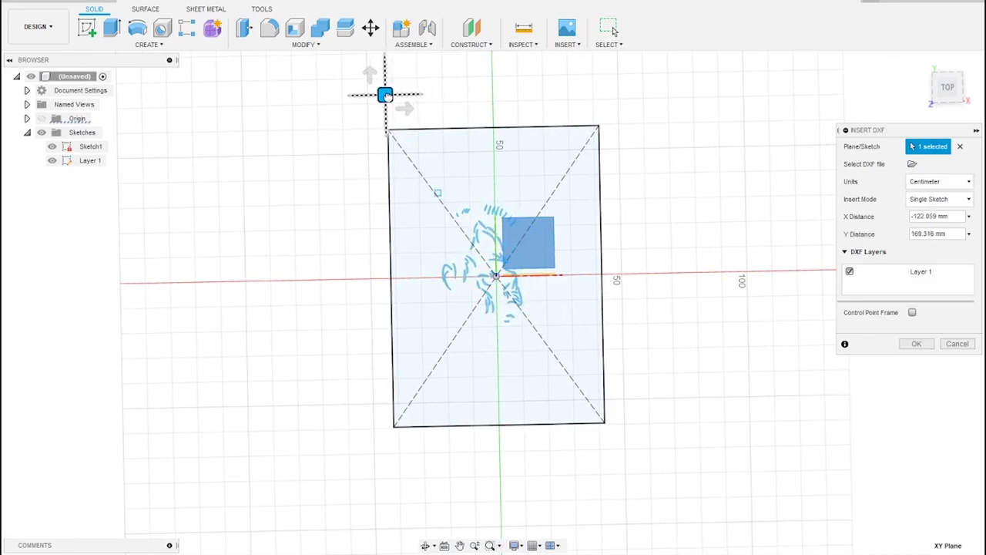
{"action": "key", "text": "Return"}
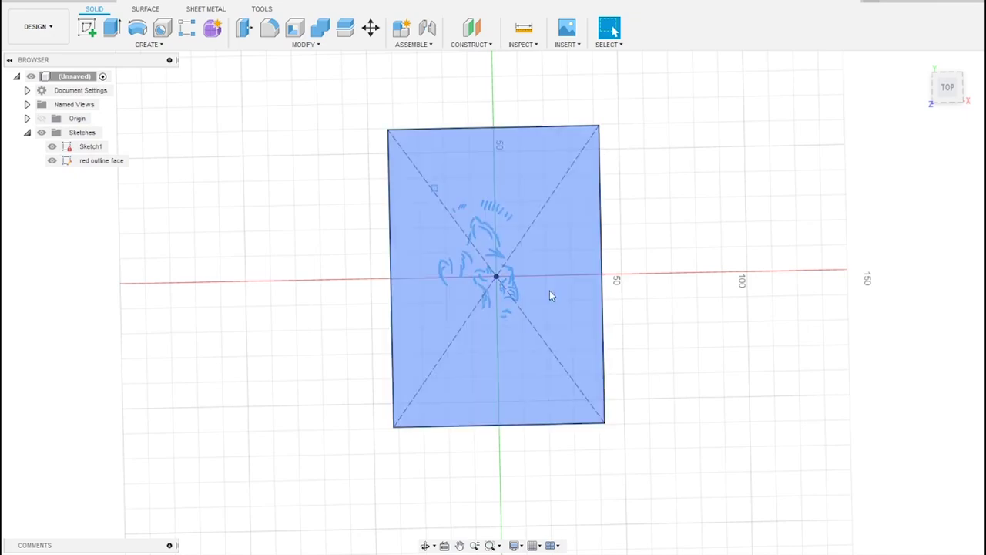
Insert grey outline face.dxf from the Painting face folder on the XY plane, with units set to centimeters.
{"action": "left_click", "coordinate": [568, 43]}
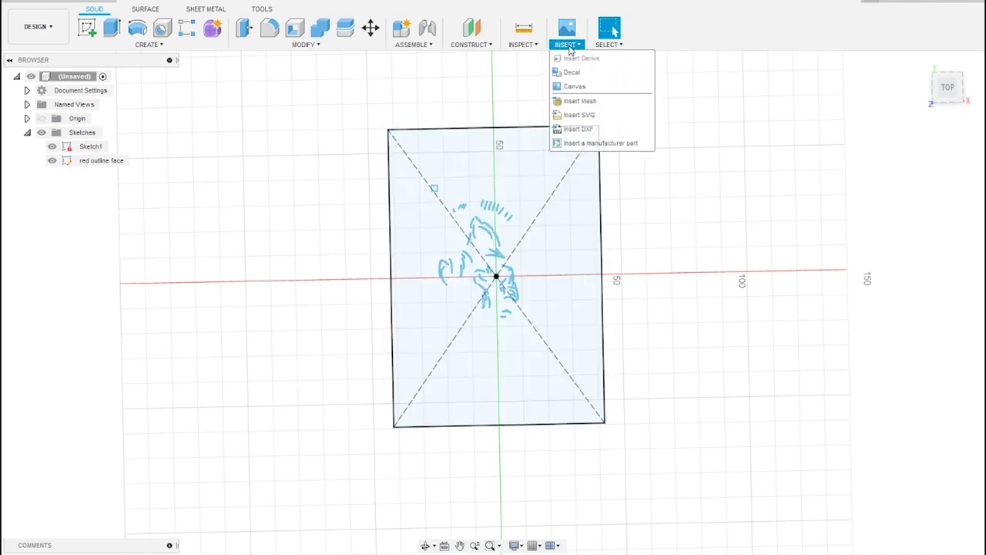
{"action": "left_click", "coordinate": [576, 129]}
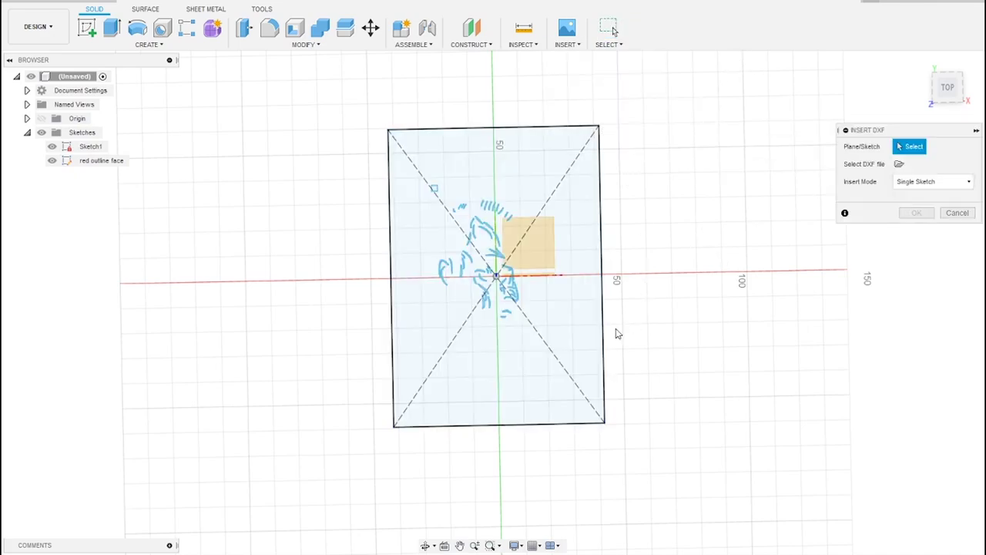
{"action": "left_click", "coordinate": [552, 250]}
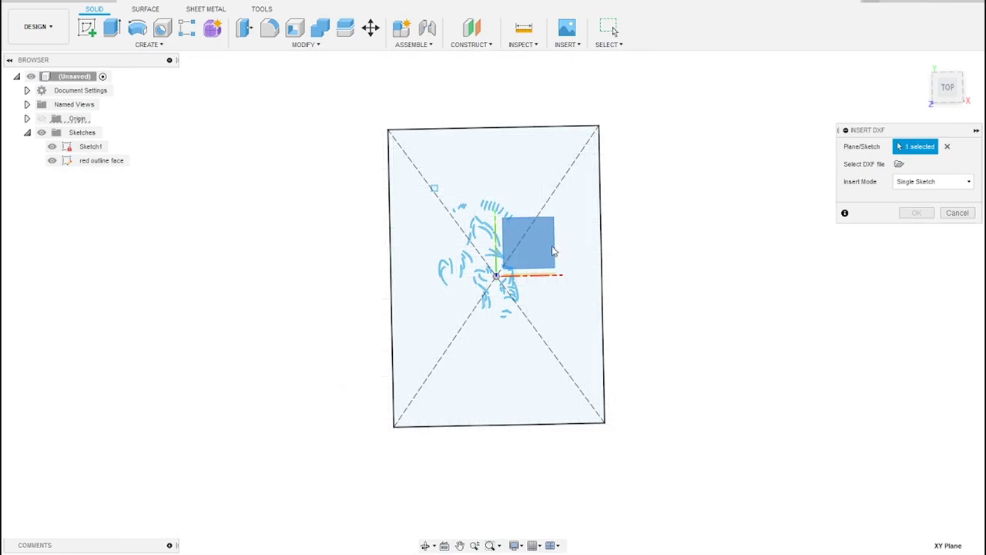
{"action": "left_click", "coordinate": [898, 164]}
{"action": "left_click", "coordinate": [143, 79]}
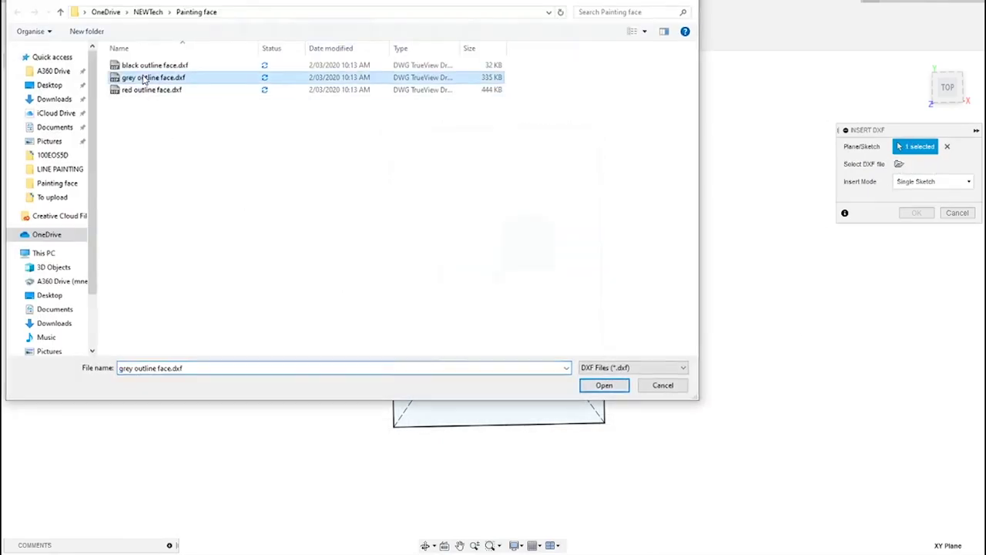
{"action": "double_click", "coordinate": [143, 79]}
{"action": "left_click", "coordinate": [939, 181]}
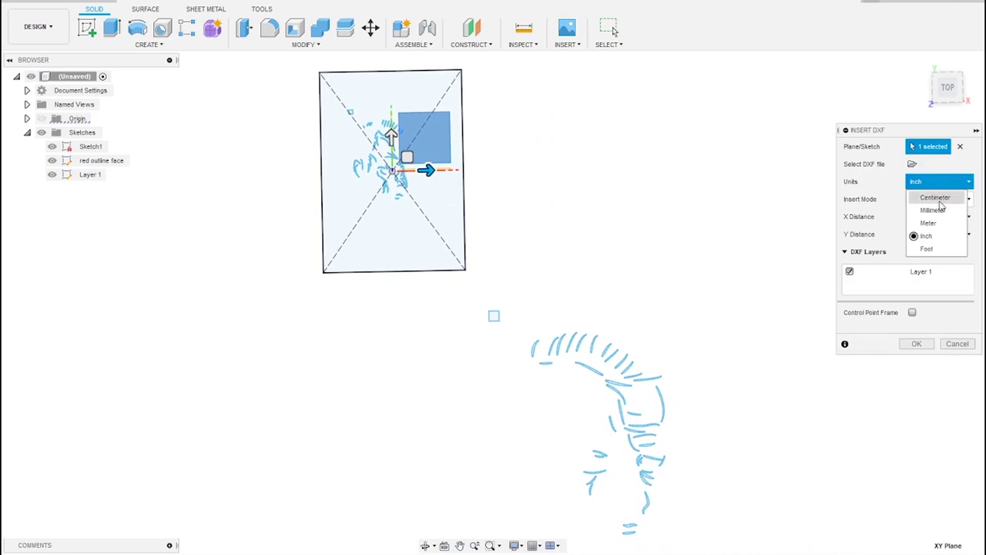
{"action": "left_click", "coordinate": [946, 200]}
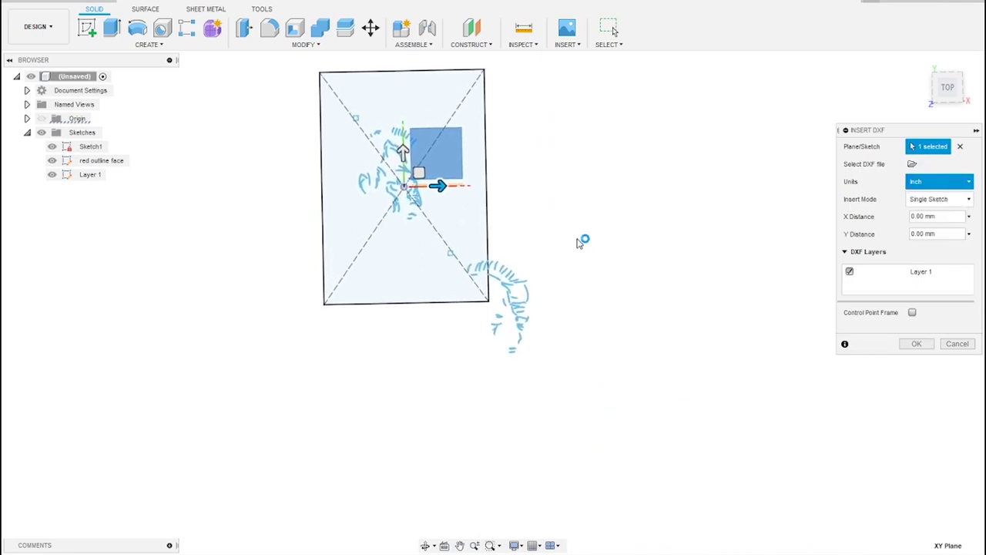
Move the grey outline until its alignment square overlaps the red outline's square, at about X -117.3 mm and Y 174.8 mm, and accept.
{"action": "left_click_drag", "start_coordinate": [474, 245], "coordinate": [347, 91]}
{"action": "scroll", "coordinate": [391, 182], "scroll_direction": "up", "scroll_amount": 3}
{"action": "scroll", "coordinate": [393, 179], "scroll_direction": "down", "scroll_amount": 2}
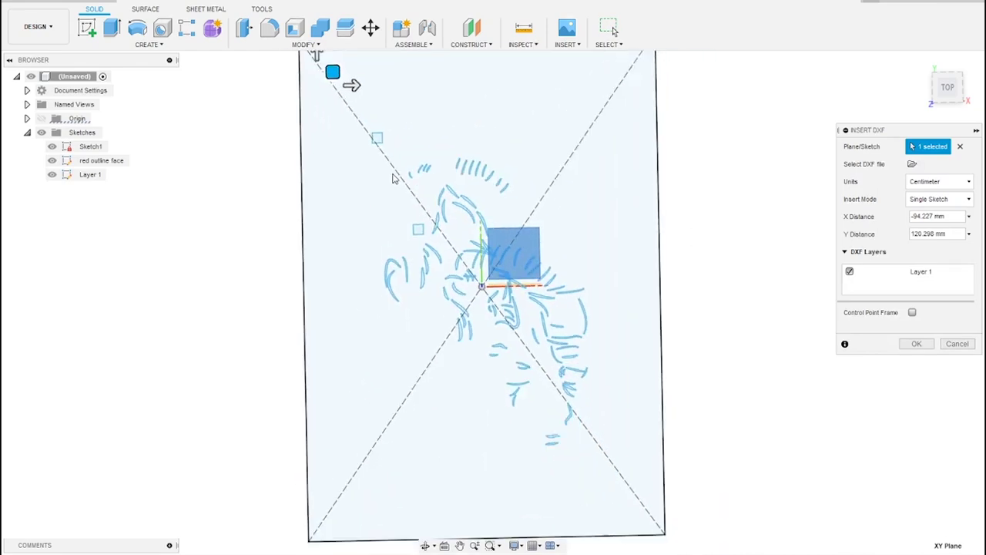
{"action": "left_click_drag", "start_coordinate": [491, 196], "coordinate": [460, 301]}
{"action": "left_click_drag", "start_coordinate": [314, 187], "coordinate": [277, 105]}
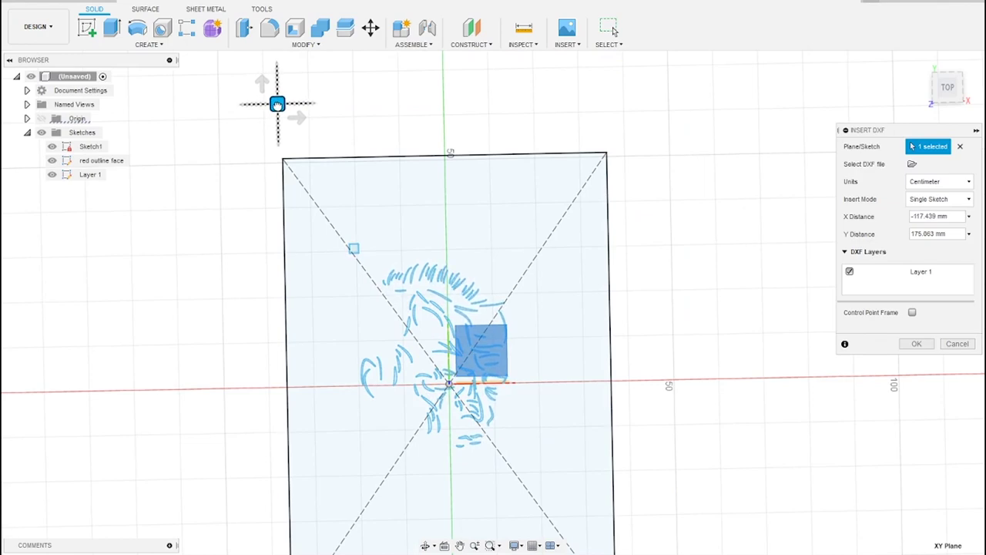
{"action": "left_click_drag", "start_coordinate": [278, 105], "coordinate": [277, 103]}
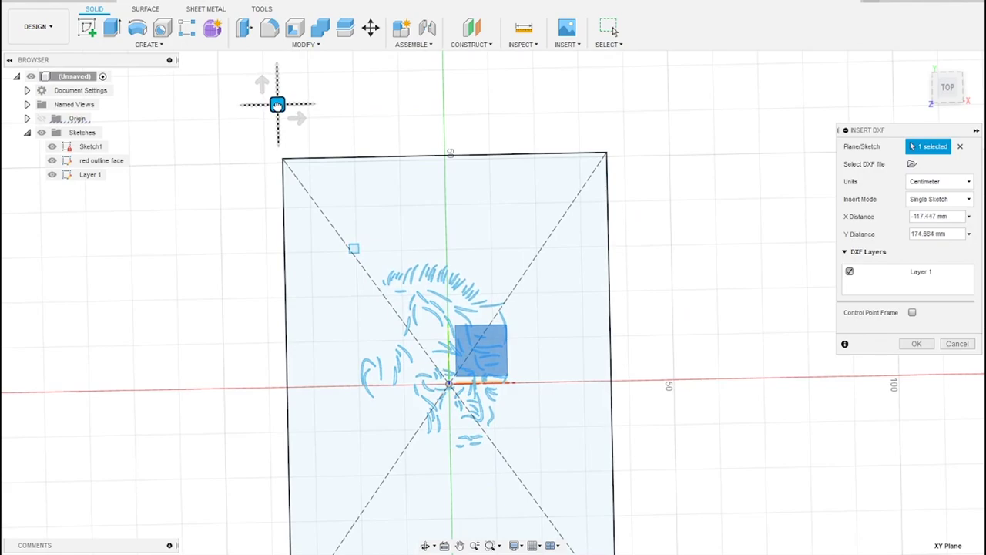
{"action": "scroll", "coordinate": [278, 103], "scroll_direction": "down", "scroll_amount": 2}
{"action": "scroll", "coordinate": [277, 103], "scroll_direction": "up", "scroll_amount": 5}
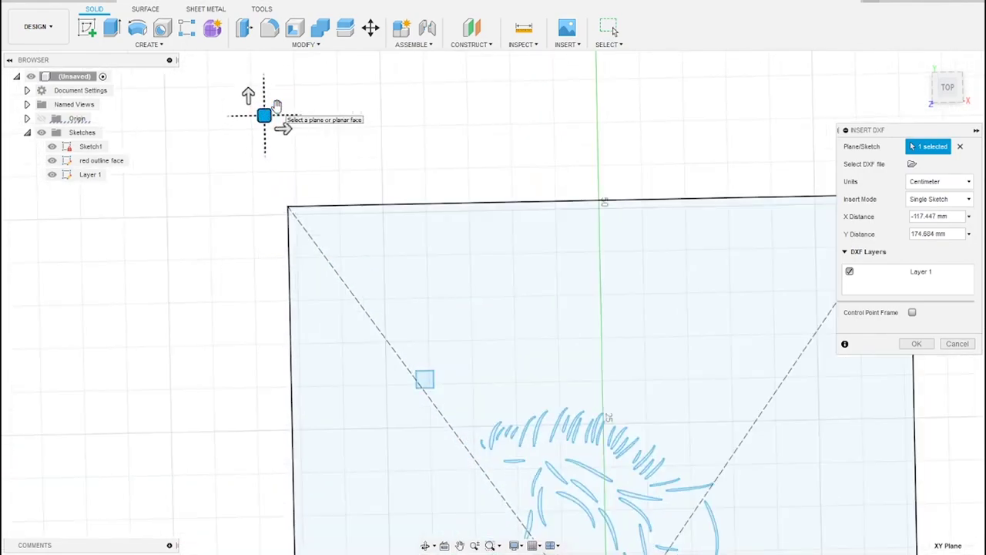
{"action": "left_click_drag", "start_coordinate": [255, 125], "coordinate": [258, 128]}
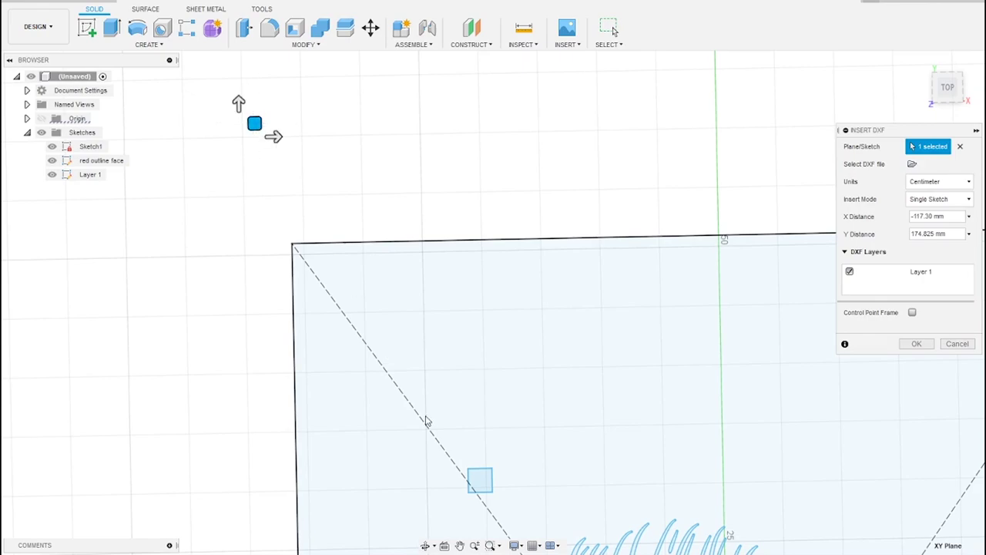
{"action": "scroll", "coordinate": [773, 508], "scroll_direction": "up", "scroll_amount": 3}
{"action": "scroll", "coordinate": [774, 509], "scroll_direction": "down", "scroll_amount": 5}
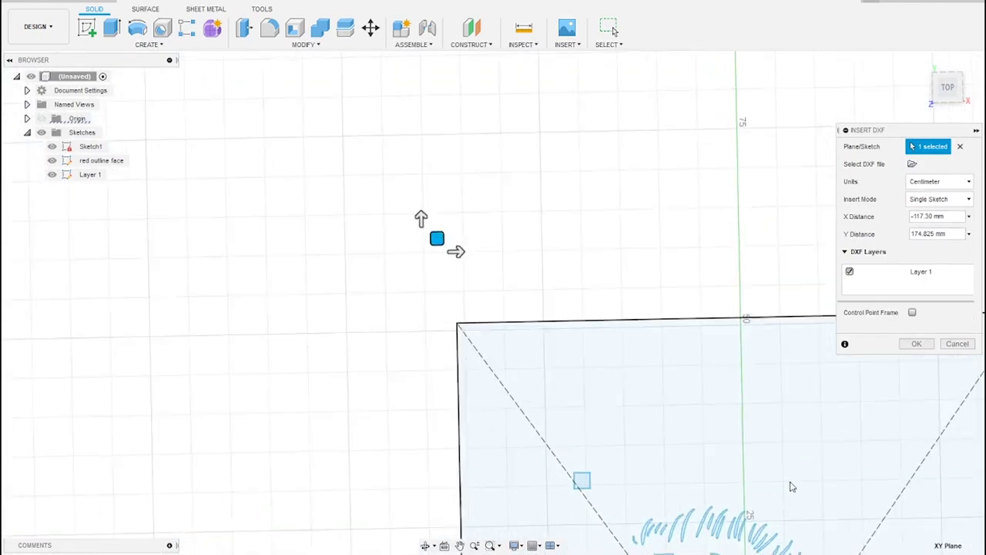
{"action": "left_click", "coordinate": [916, 344]}
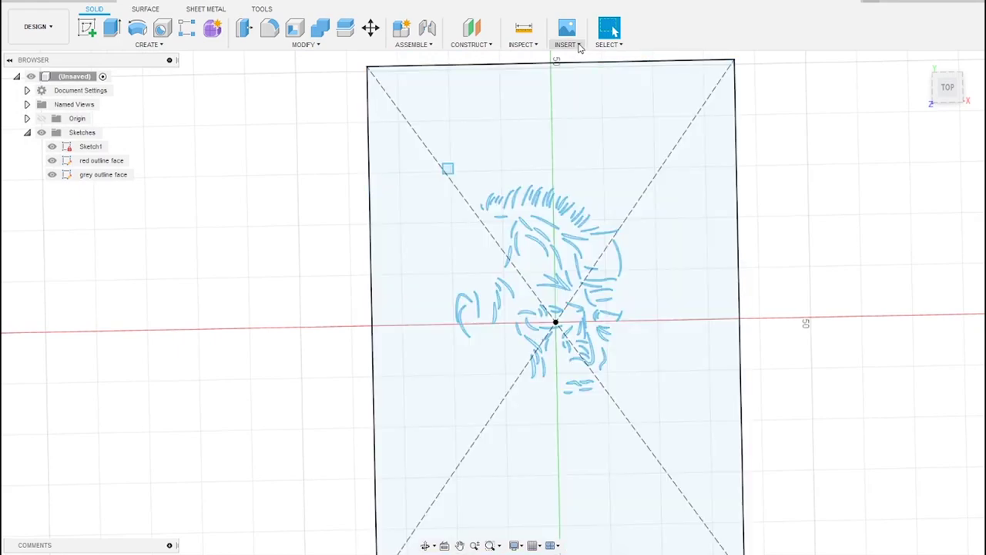
Insert black outline face.dxf on the XY plane, using centimeters as the units.
{"action": "left_click", "coordinate": [579, 44]}
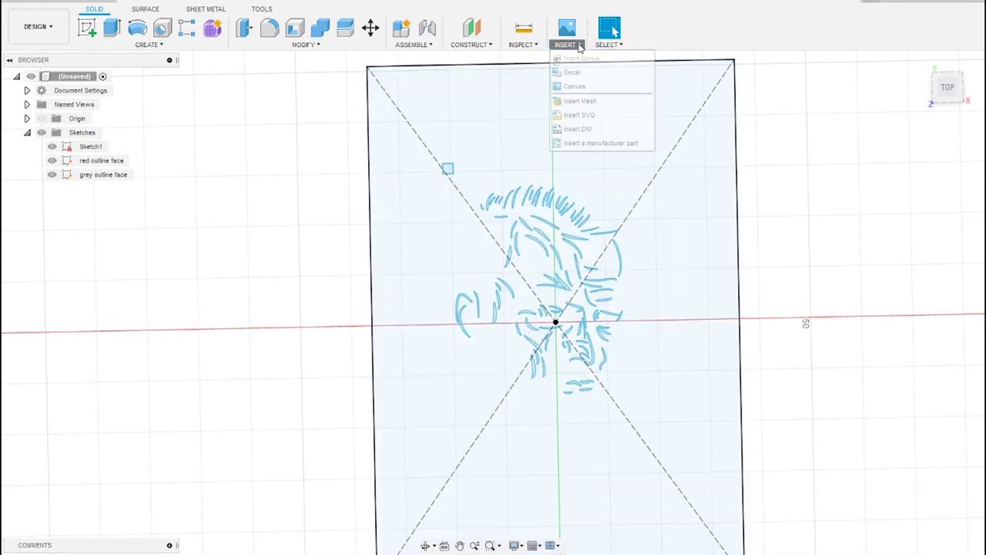
{"action": "left_click", "coordinate": [578, 128]}
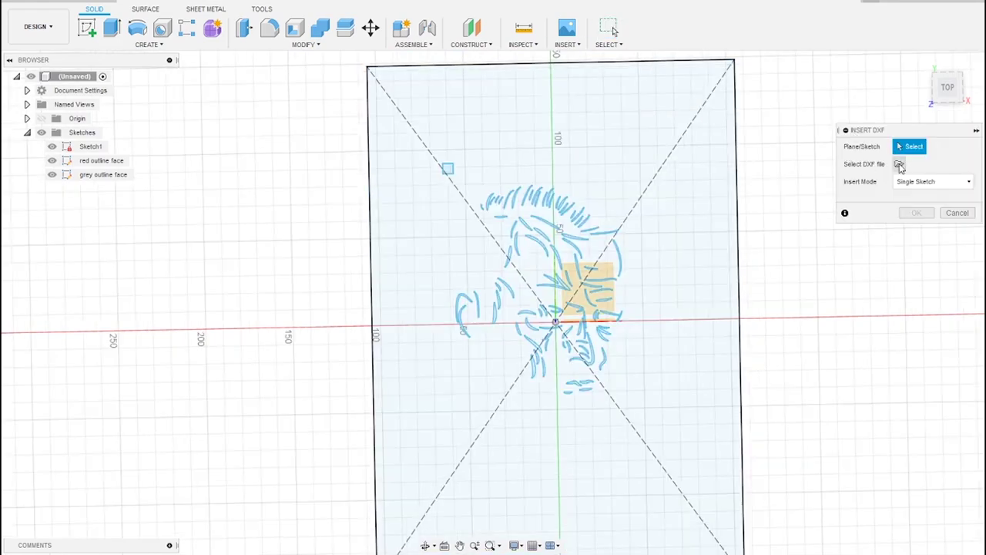
{"action": "left_click", "coordinate": [899, 165]}
{"action": "left_click", "coordinate": [152, 68]}
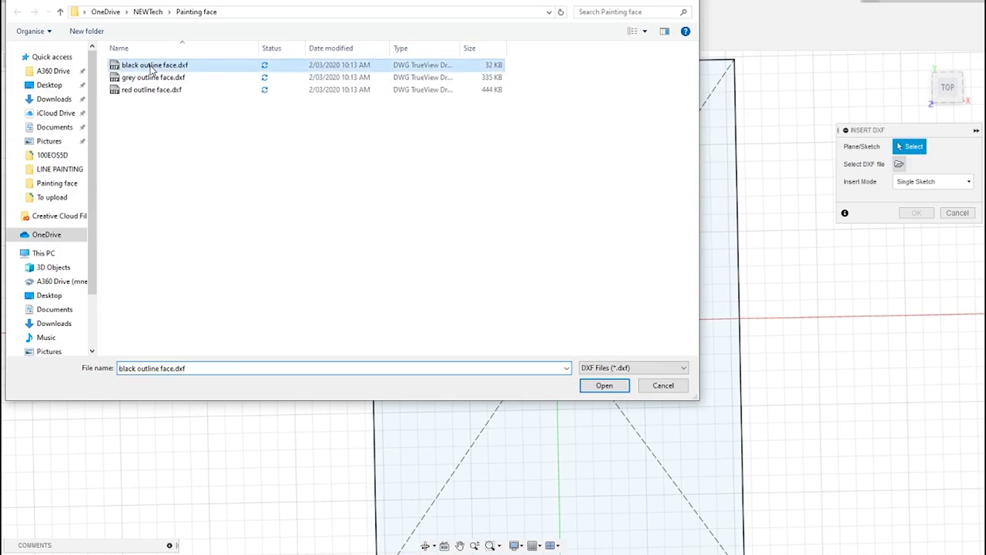
{"action": "double_click", "coordinate": [151, 66]}
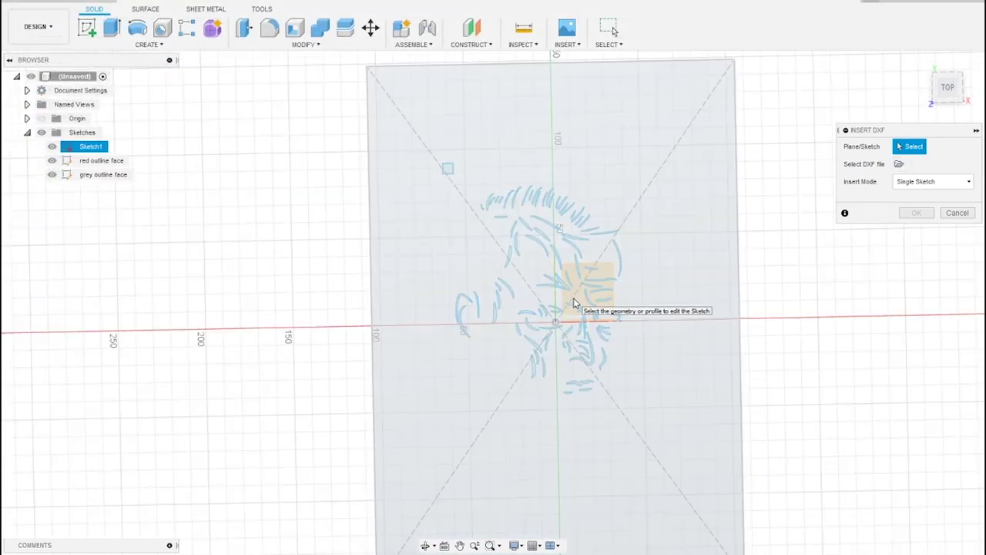
{"action": "left_click", "coordinate": [574, 302]}
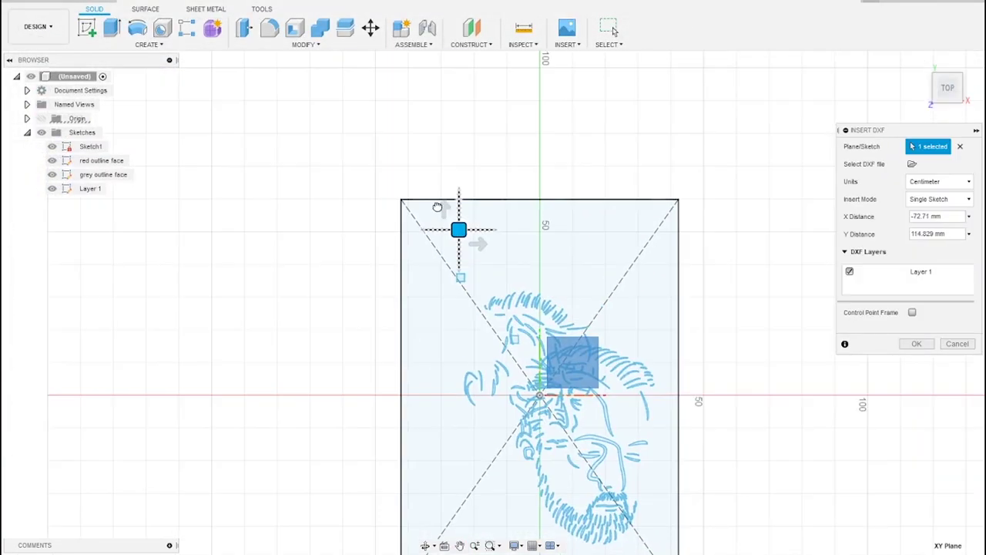
Move the black outline until its alignment square overlaps the others, at about X -113 mm and Y 162 mm, and accept.
{"action": "left_click_drag", "start_coordinate": [438, 206], "coordinate": [407, 172]}
{"action": "scroll", "coordinate": [445, 202], "scroll_direction": "up", "scroll_amount": 4}
{"action": "left_click_drag", "start_coordinate": [334, 112], "coordinate": [295, 131]}
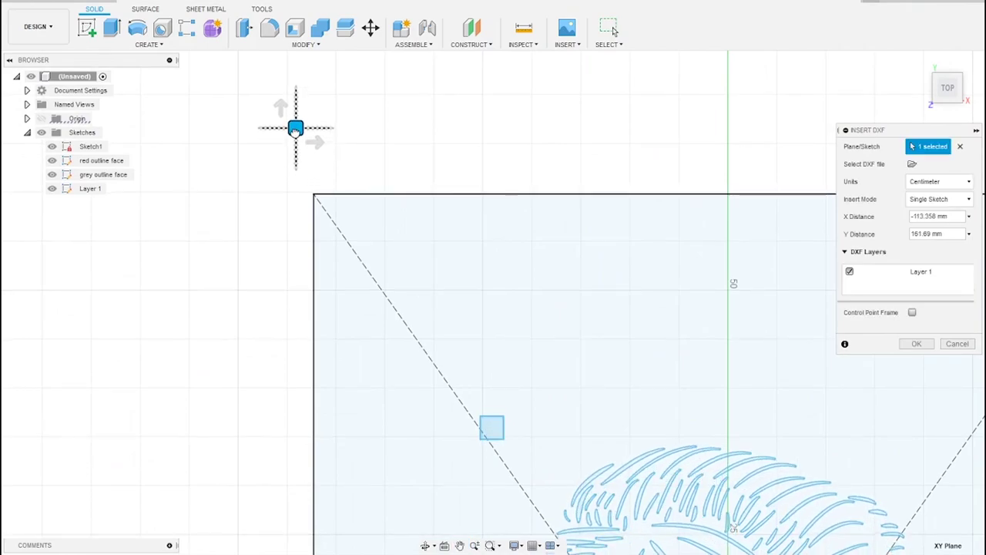
{"action": "scroll", "coordinate": [362, 183], "scroll_direction": "up", "scroll_amount": 1}
{"action": "scroll", "coordinate": [463, 270], "scroll_direction": "down", "scroll_amount": 3}
{"action": "left_click_drag", "start_coordinate": [804, 465], "coordinate": [772, 406]}
{"action": "key", "text": "Return"}
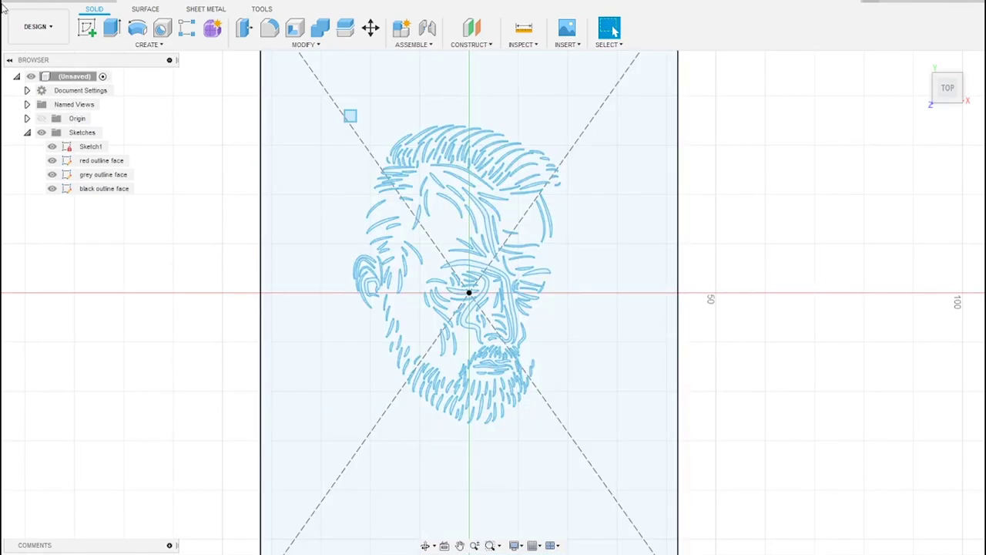
Switch to the Manufacture workspace and start a milling setup with its origin at the stock's front-right corner.
{"action": "left_click", "coordinate": [40, 26]}
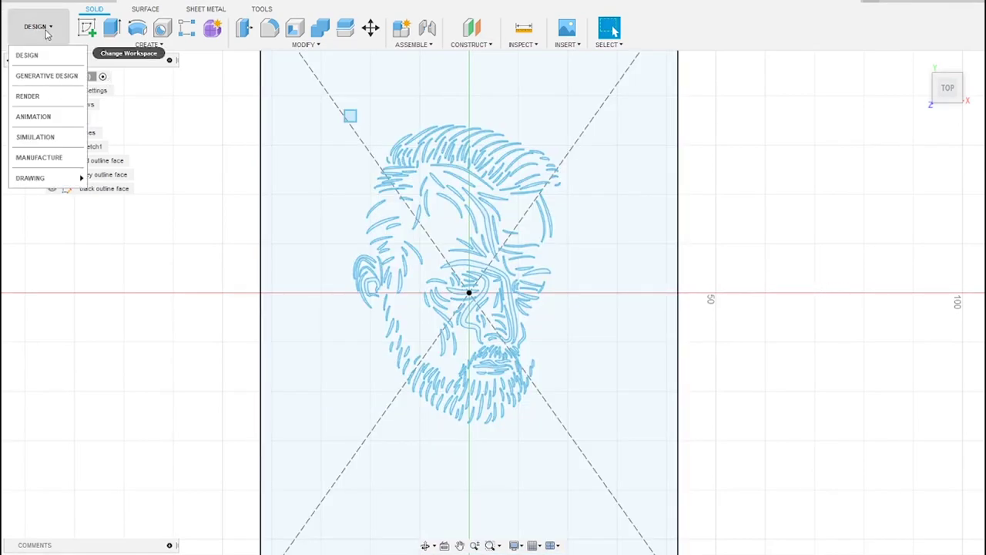
{"action": "left_click", "coordinate": [67, 161]}
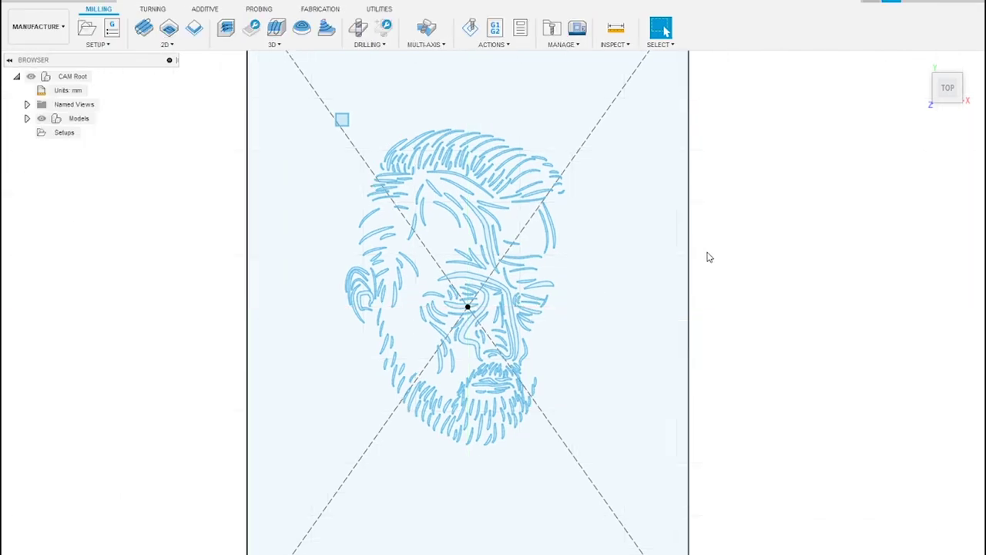
{"action": "left_click", "coordinate": [87, 29]}
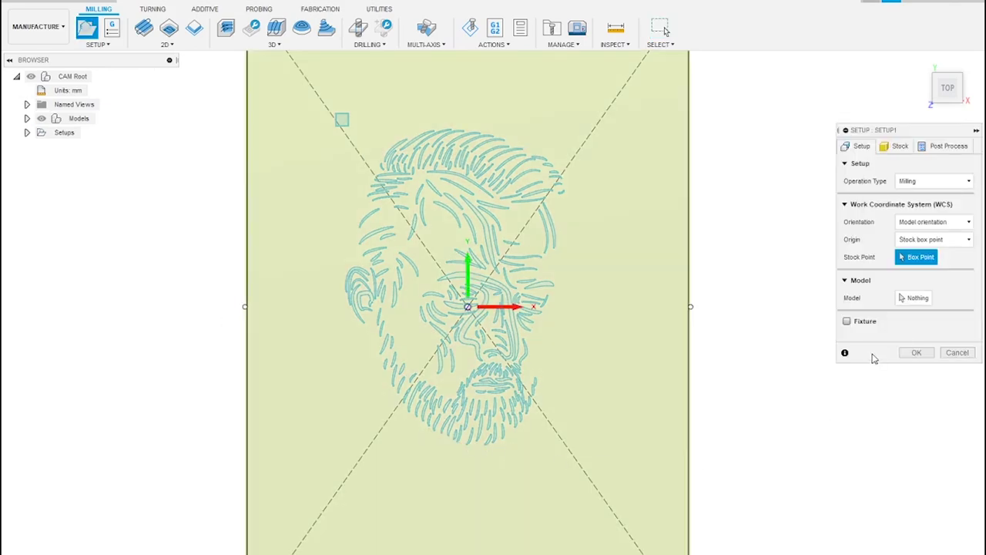
{"action": "left_click_drag", "start_coordinate": [843, 441], "coordinate": [808, 300]}
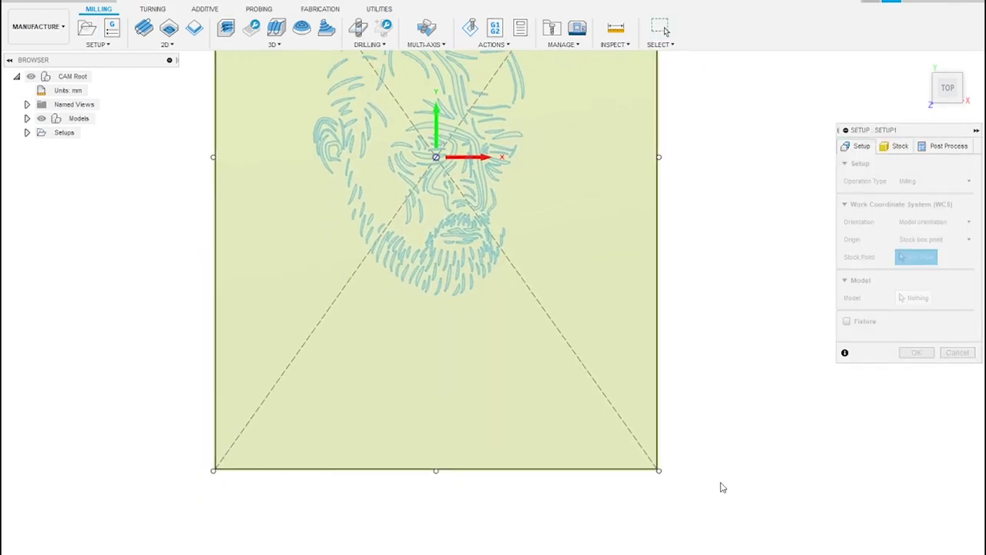
{"action": "left_click", "coordinate": [660, 471]}
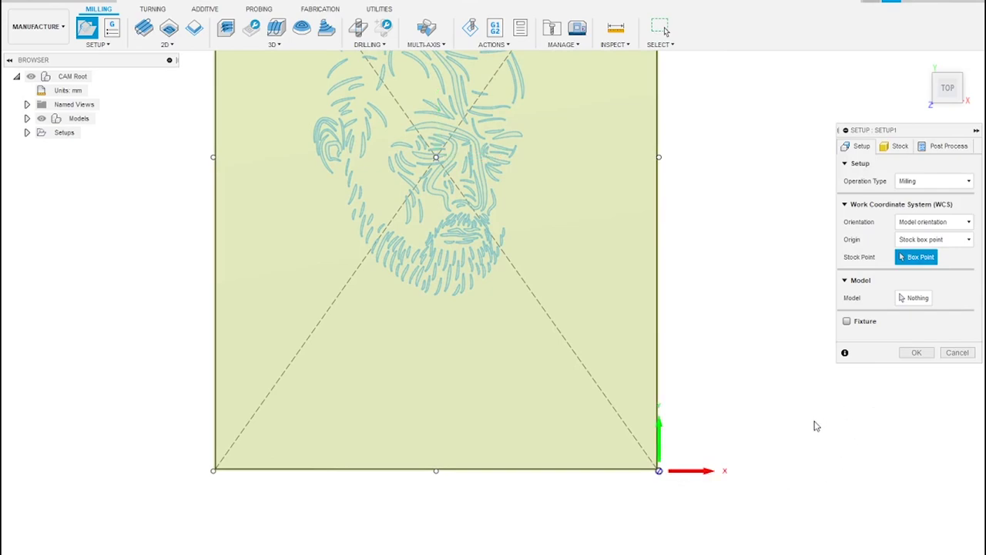
{"action": "mouse_move", "coordinate": [824, 464]}
{"action": "left_mouse_down"}
{"action": "mouse_move", "coordinate": [808, 457]}
{"action": "mouse_move", "coordinate": [809, 434]}
{"action": "mouse_move", "coordinate": [799, 447]}
{"action": "mouse_move", "coordinate": [816, 451]}
{"action": "left_mouse_up"}
Set the stock side offset to 0 mm, reduce the top offset, and accept the setup without a selected model.
{"action": "left_click", "coordinate": [900, 146]}
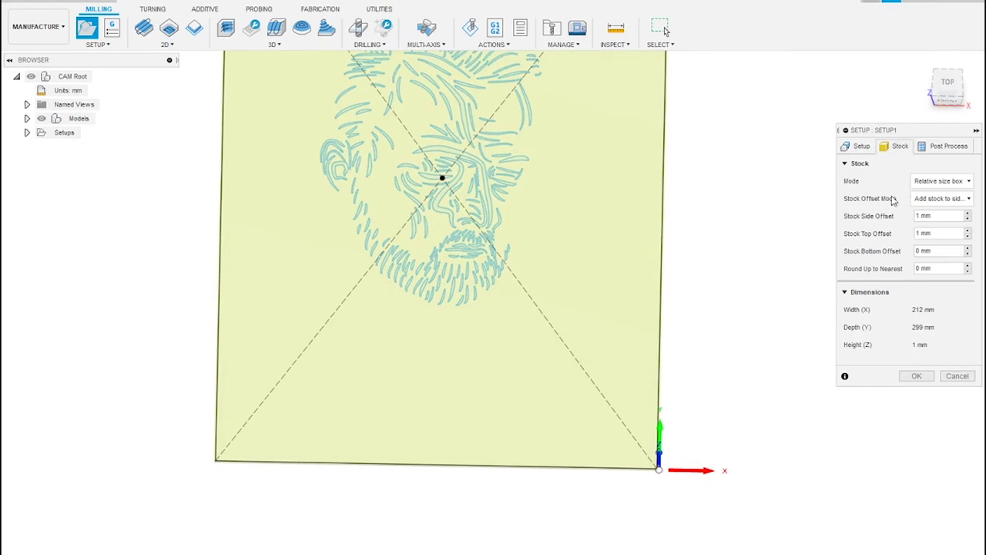
{"action": "left_click_drag", "start_coordinate": [645, 282], "coordinate": [638, 376]}
{"action": "left_click", "coordinate": [967, 218]}
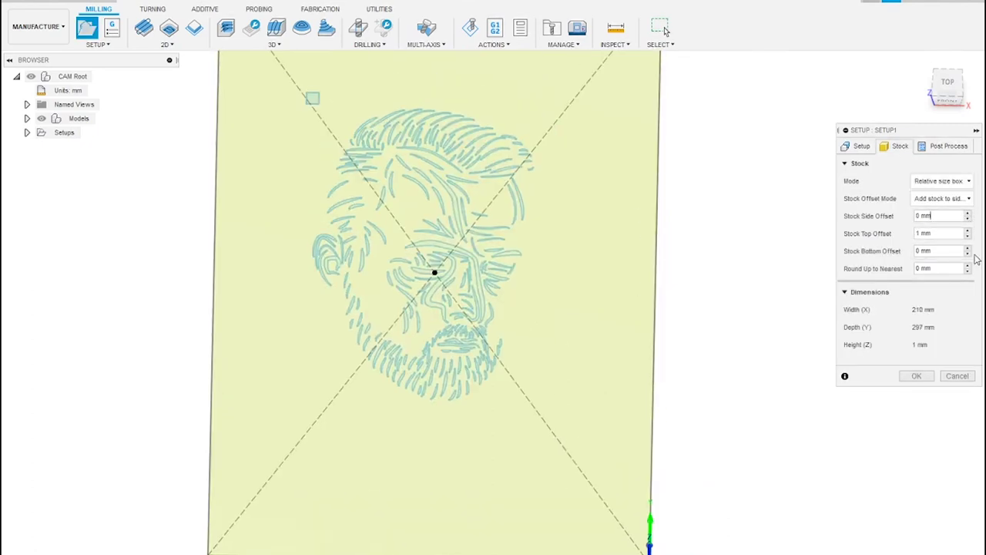
{"action": "left_click", "coordinate": [968, 237]}
{"action": "left_click", "coordinate": [916, 375]}
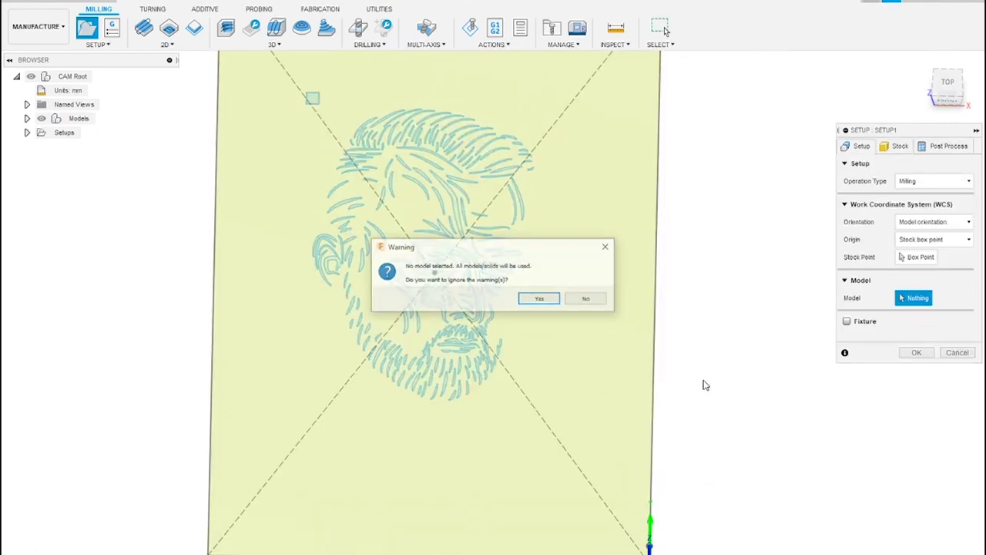
{"action": "left_click", "coordinate": [542, 300]}
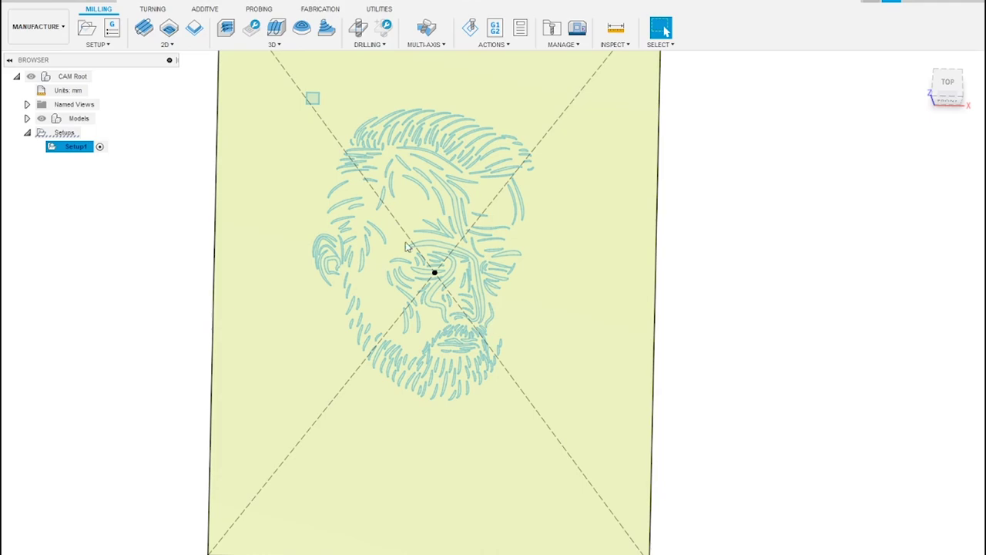
Start a 2D Engrave operation and open a new tool definition in the face paint v0 library.
{"action": "left_click", "coordinate": [167, 40]}
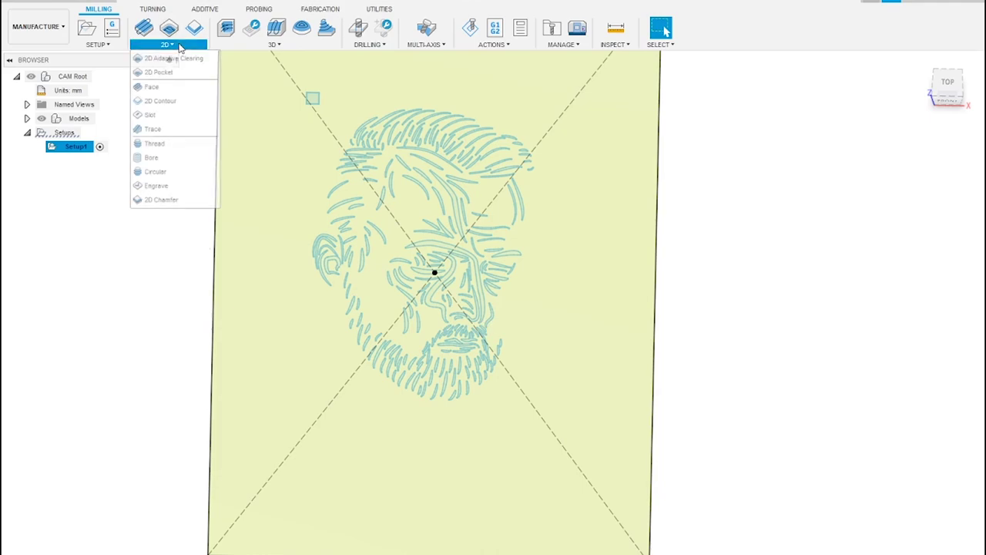
{"action": "left_click", "coordinate": [193, 190]}
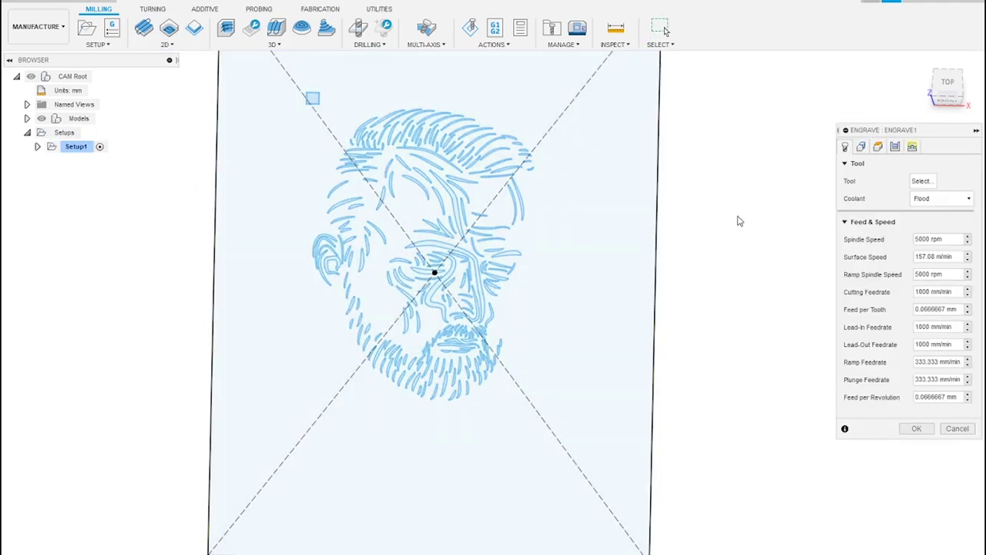
{"action": "left_click", "coordinate": [924, 185]}
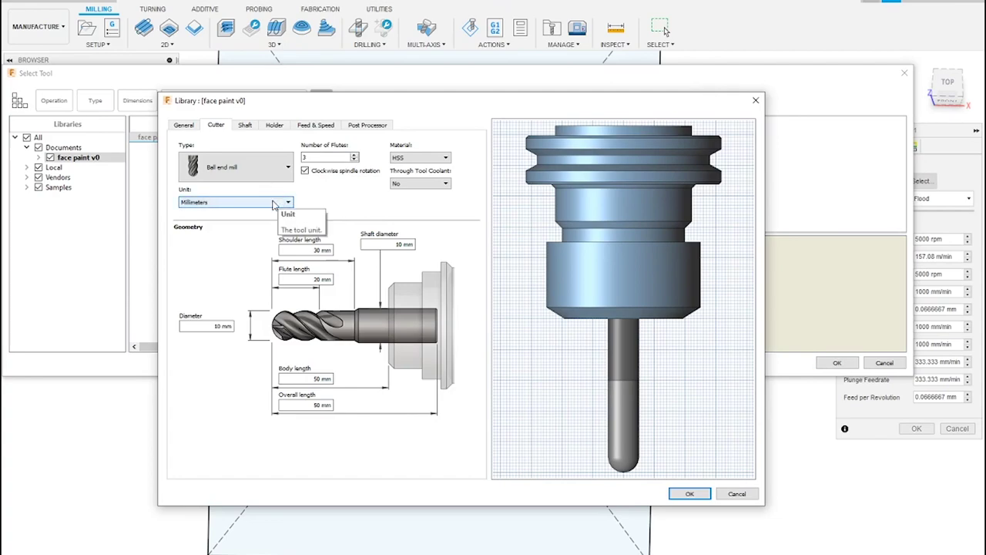
Define the cutter as a chamfer mill with a 0 mm tip diameter, and open its taper angle for editing.
{"action": "left_click", "coordinate": [275, 171]}
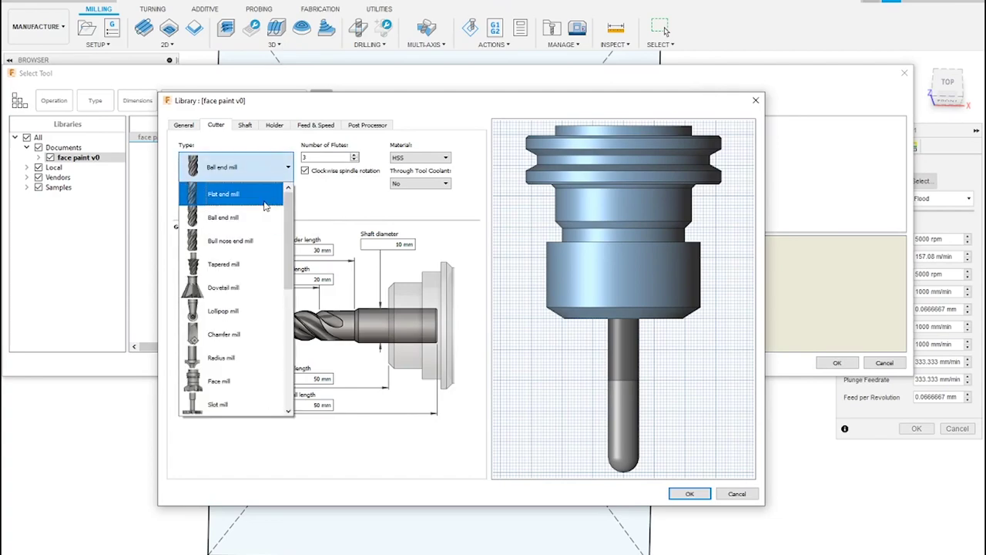
{"action": "left_click", "coordinate": [225, 334]}
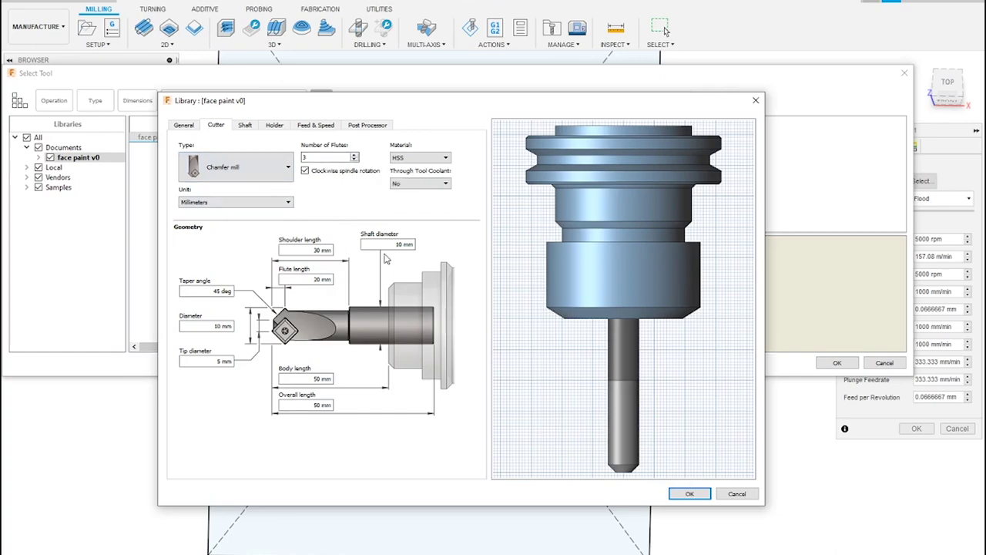
{"action": "left_click", "coordinate": [196, 327]}
{"action": "key", "text": "Tab"}
{"action": "type", "text": "0"}
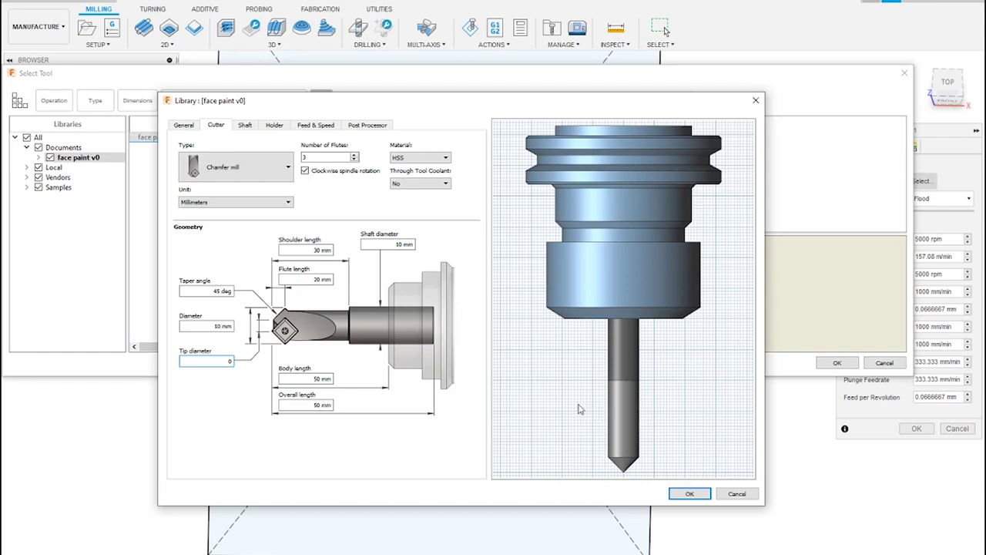
{"action": "left_click", "coordinate": [207, 292]}
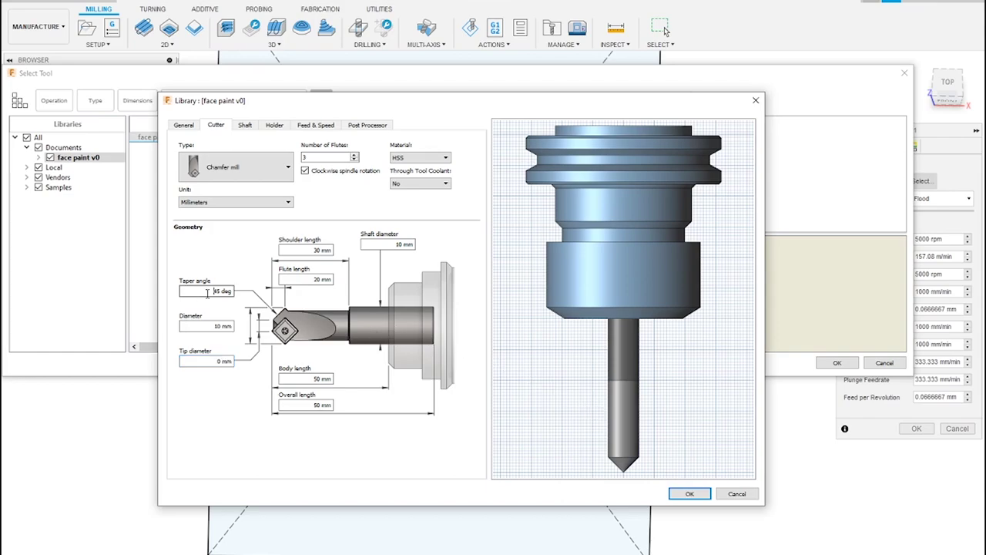